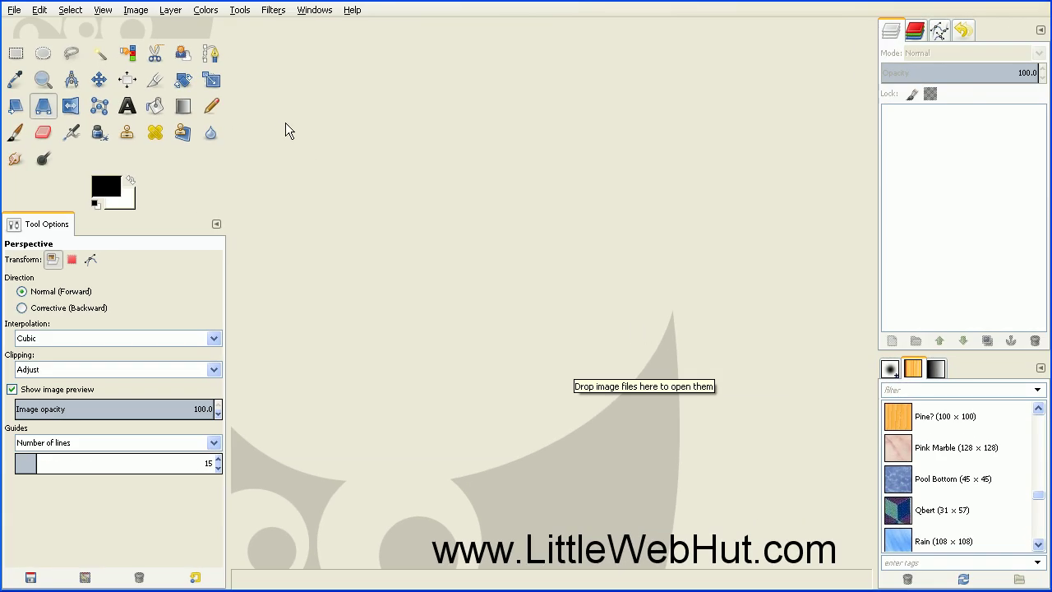
Create a new image 2000 px wide and 1500 px high
click(14, 10)
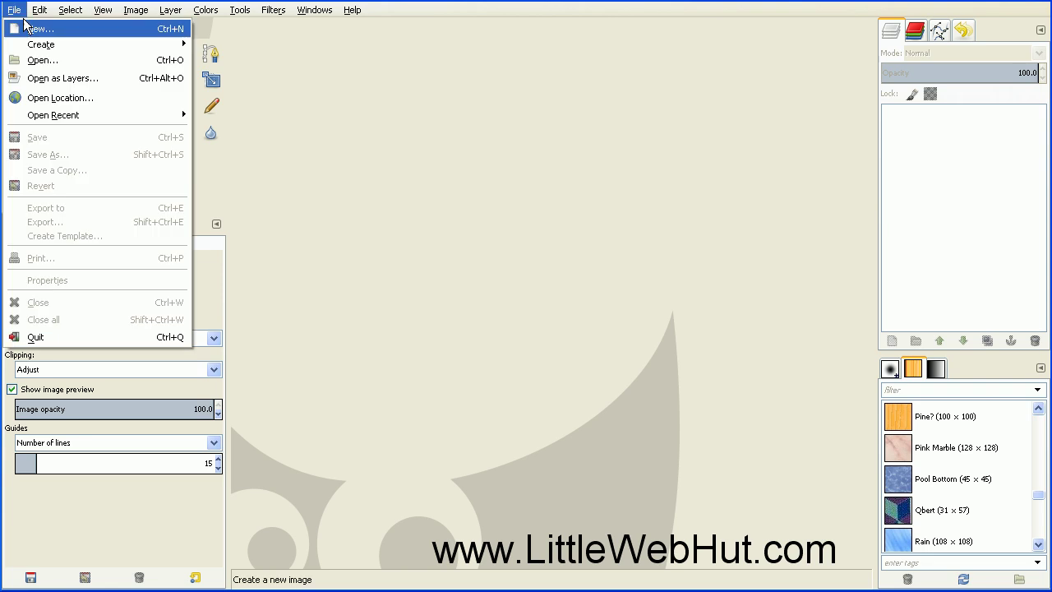
click(30, 31)
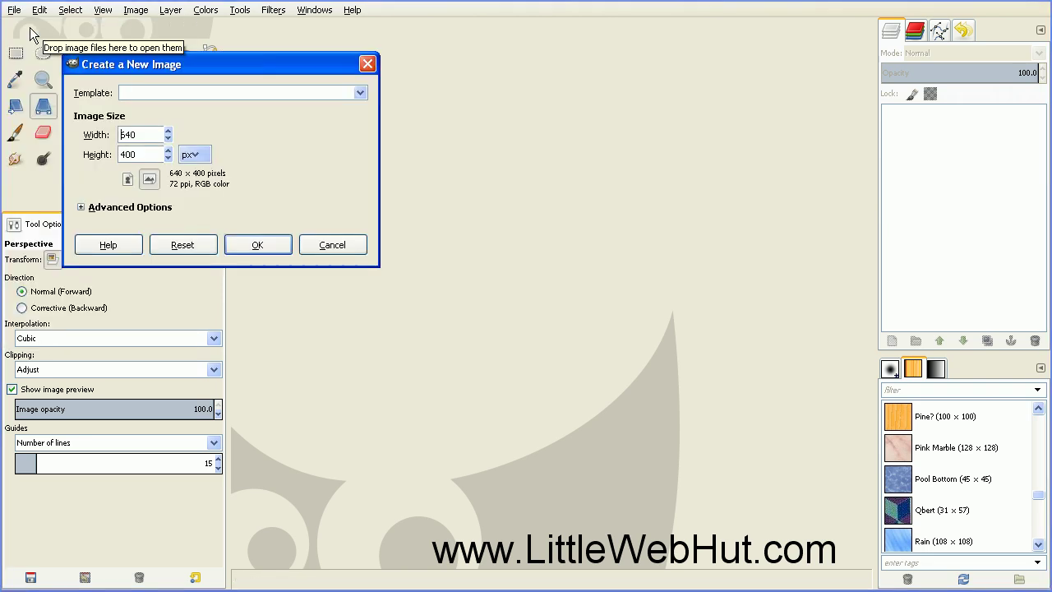
drag(141, 134, 100, 123)
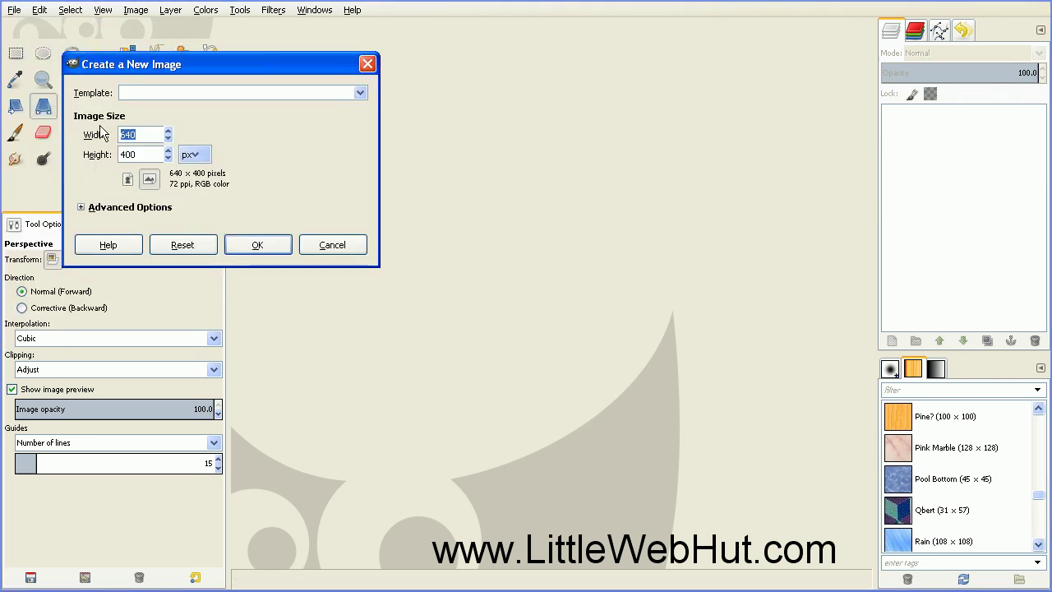
text(2000)
double_click(134, 155)
text(1500)
click(248, 246)
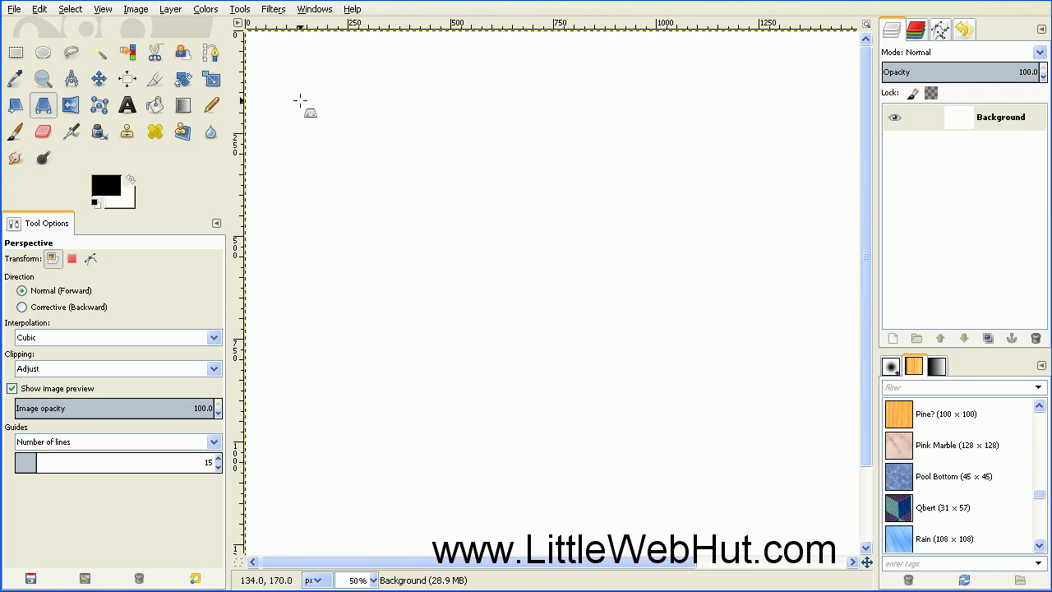
Add a transparent layer measuring 500 × 500 px above the background
click(108, 10)
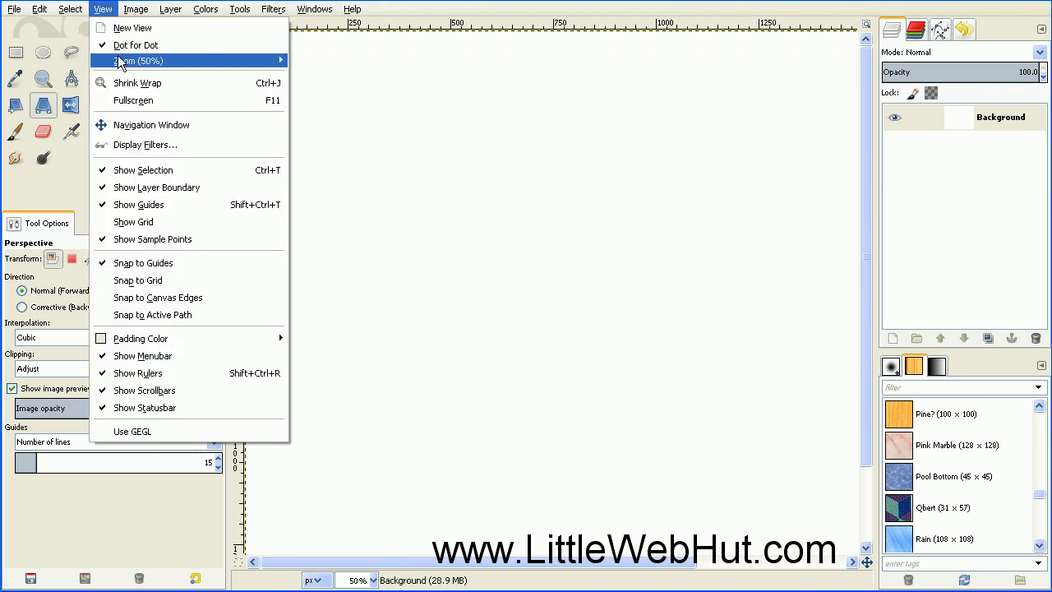
mouse_move(123, 60)
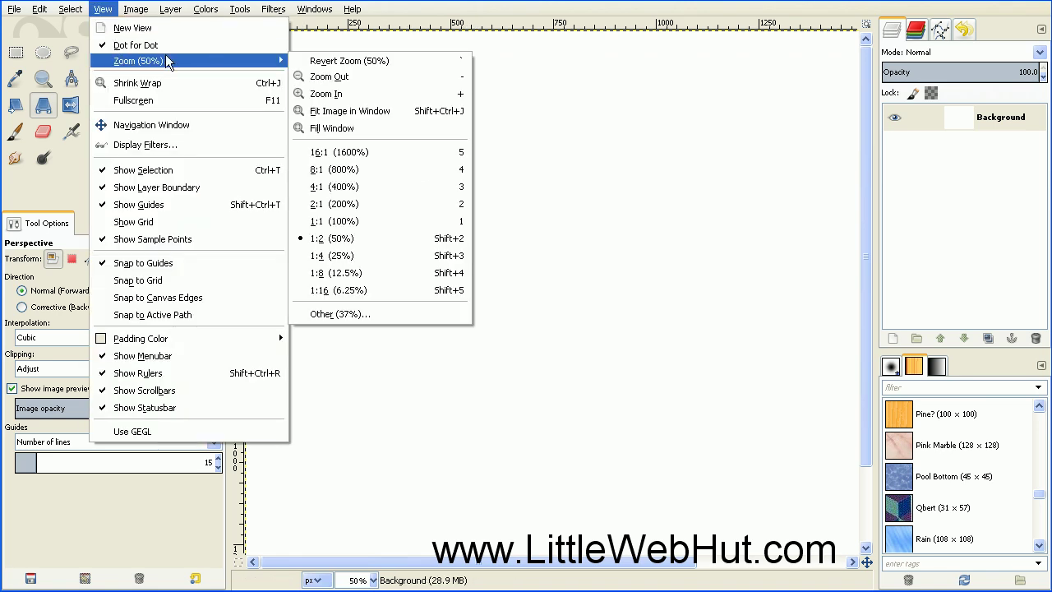
click(390, 108)
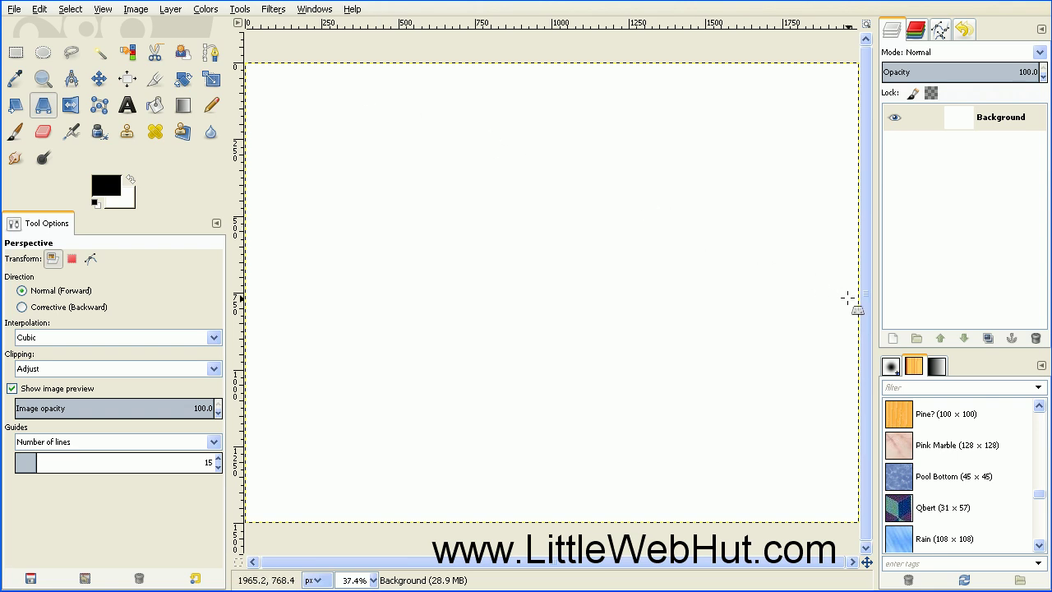
click(893, 339)
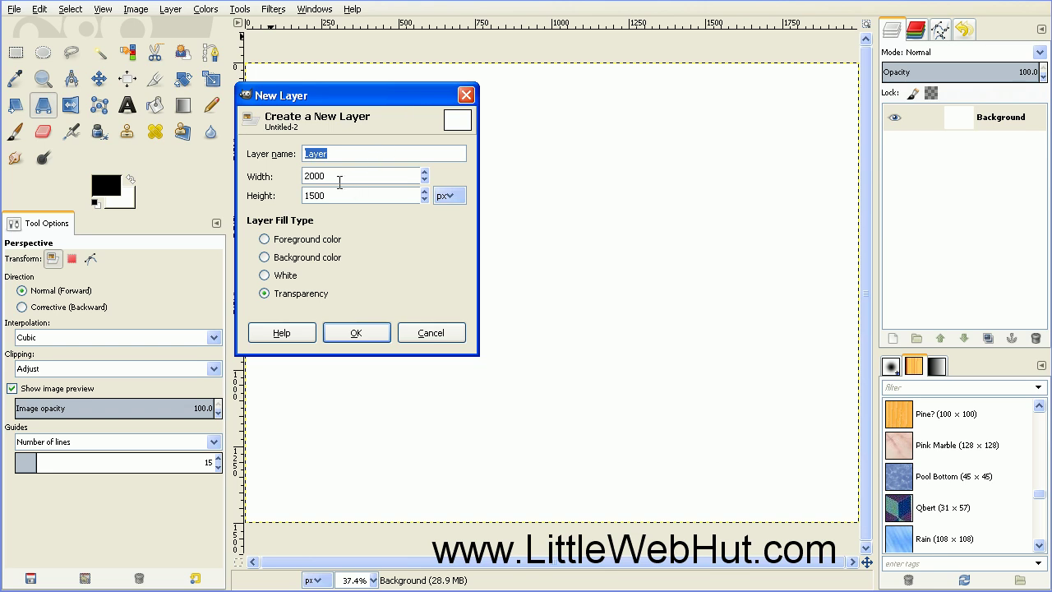
double_click(306, 172)
text(500)
key(Tab)
text(500)
click(356, 335)
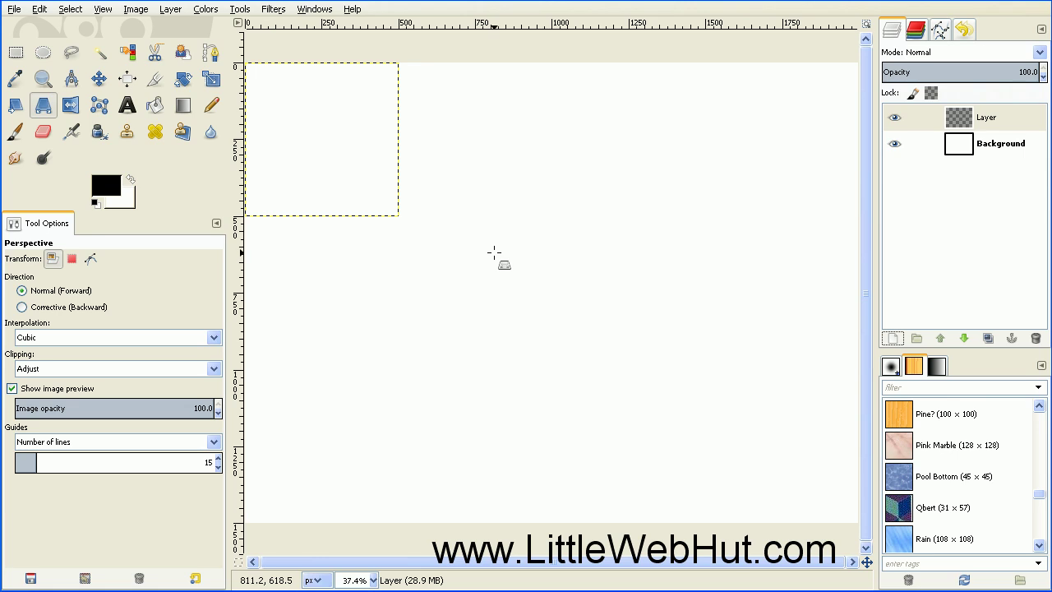
Select a circle about 488 px across in the new layer and fill it with a red (ff0000) to black radial gradient centered toward its upper left
click(44, 53)
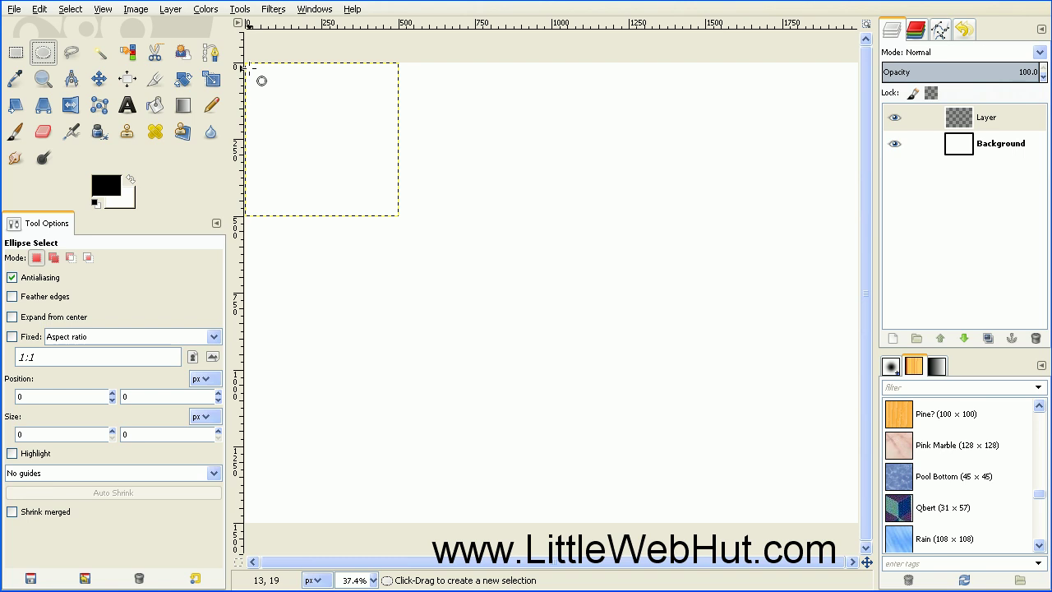
drag(246, 64, 396, 214)
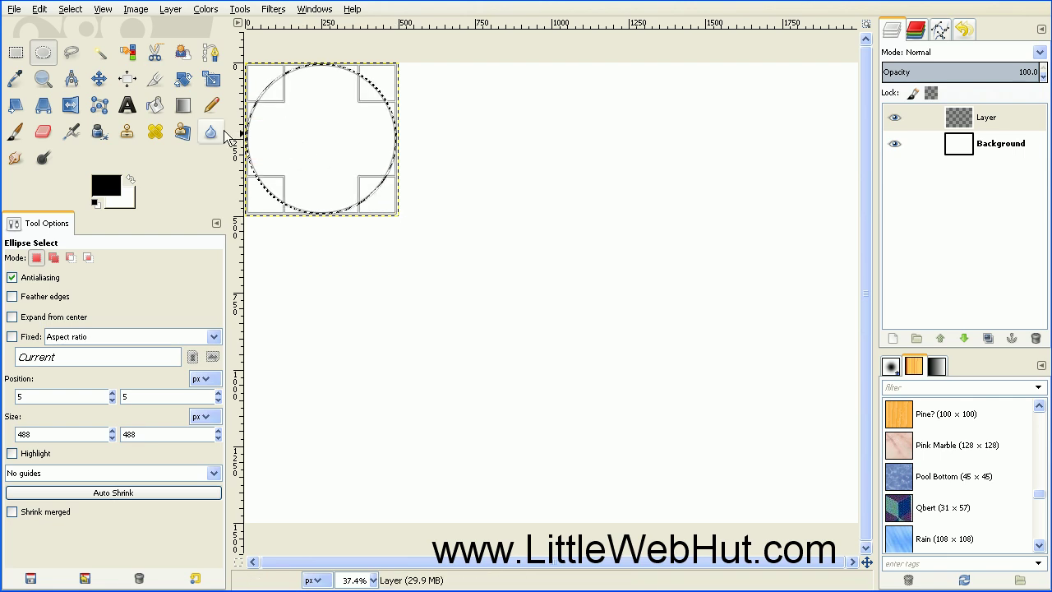
click(185, 107)
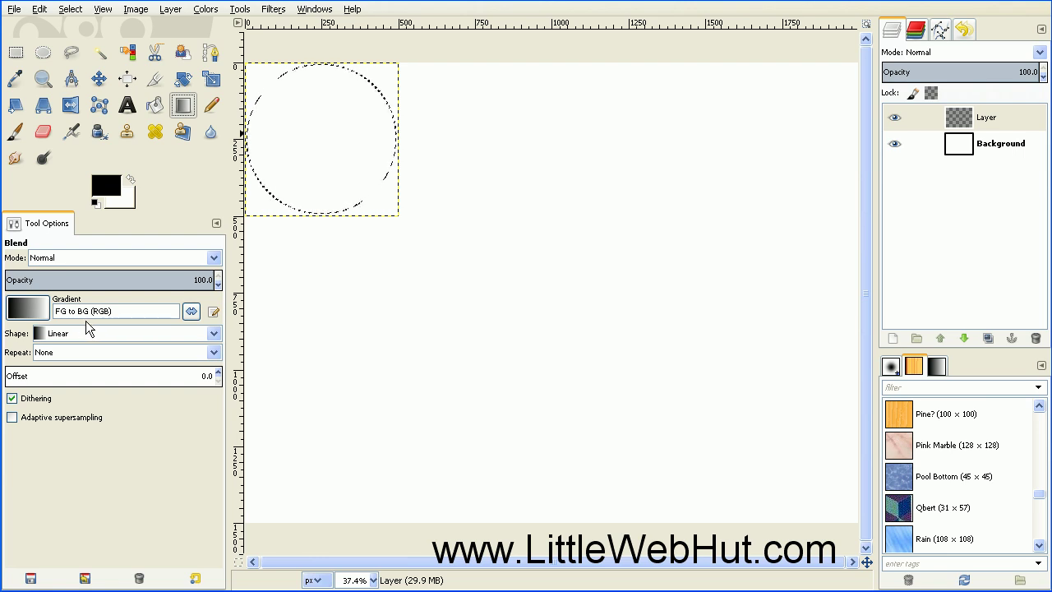
click(153, 338)
click(141, 382)
click(134, 179)
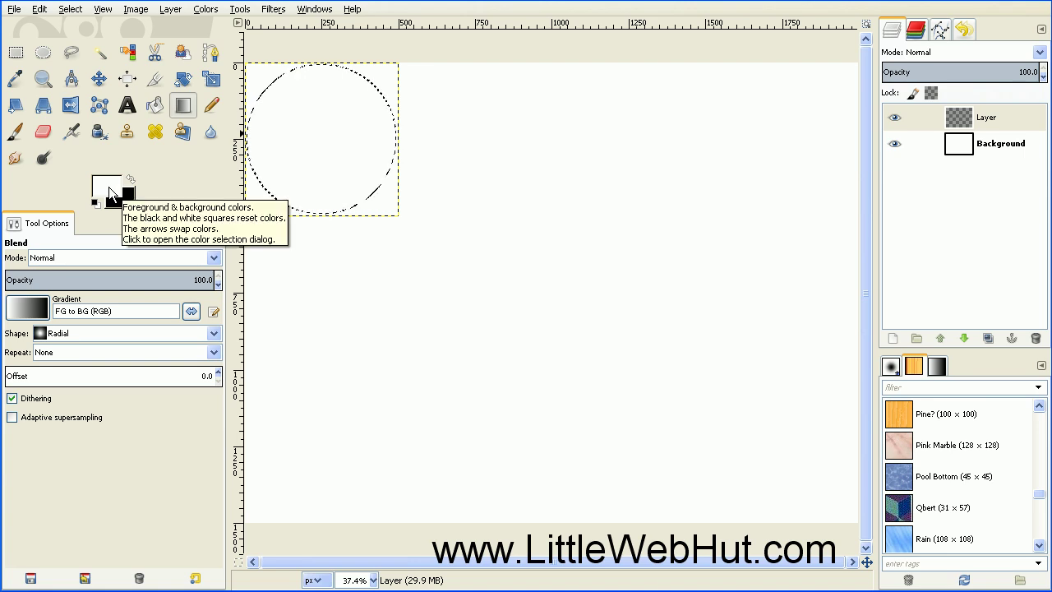
click(109, 191)
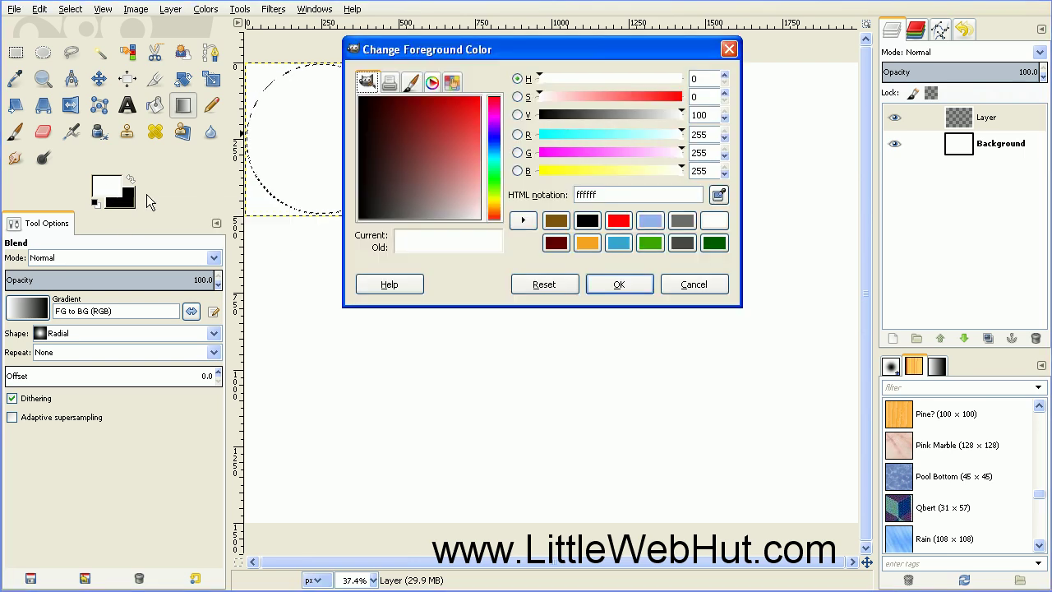
click(619, 222)
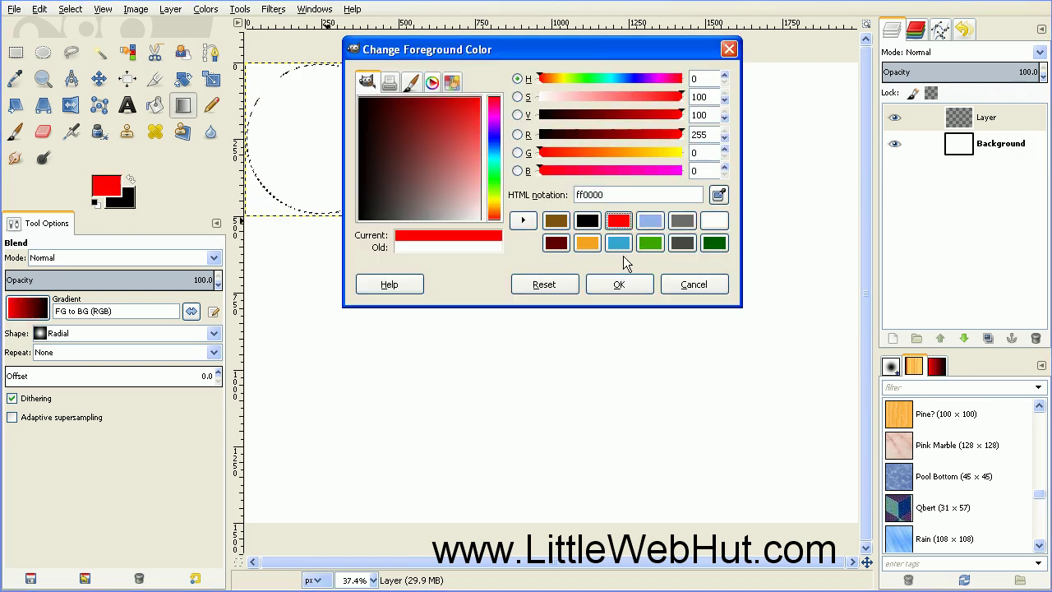
click(622, 283)
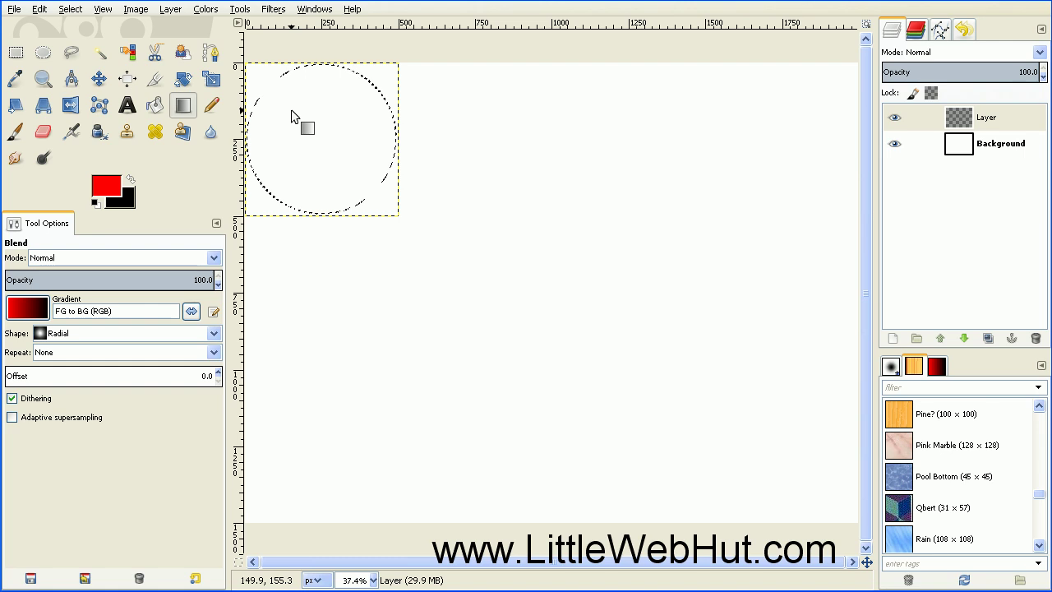
drag(292, 110, 374, 190)
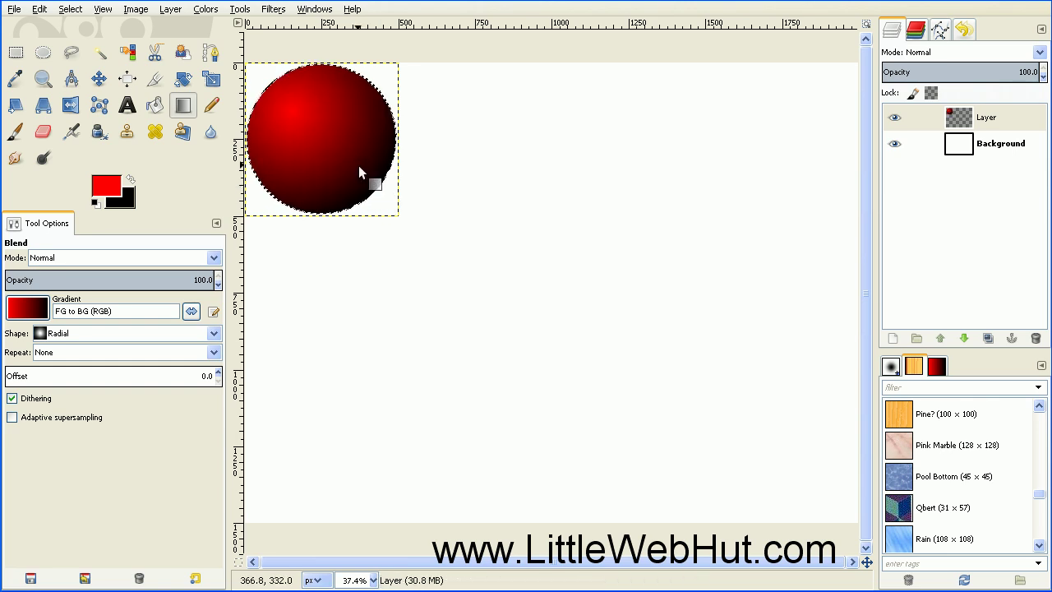
Start the Mosaic filter on the gradient ball with tile height 10, tile neatness 1.00 and color variation 0.00
click(273, 10)
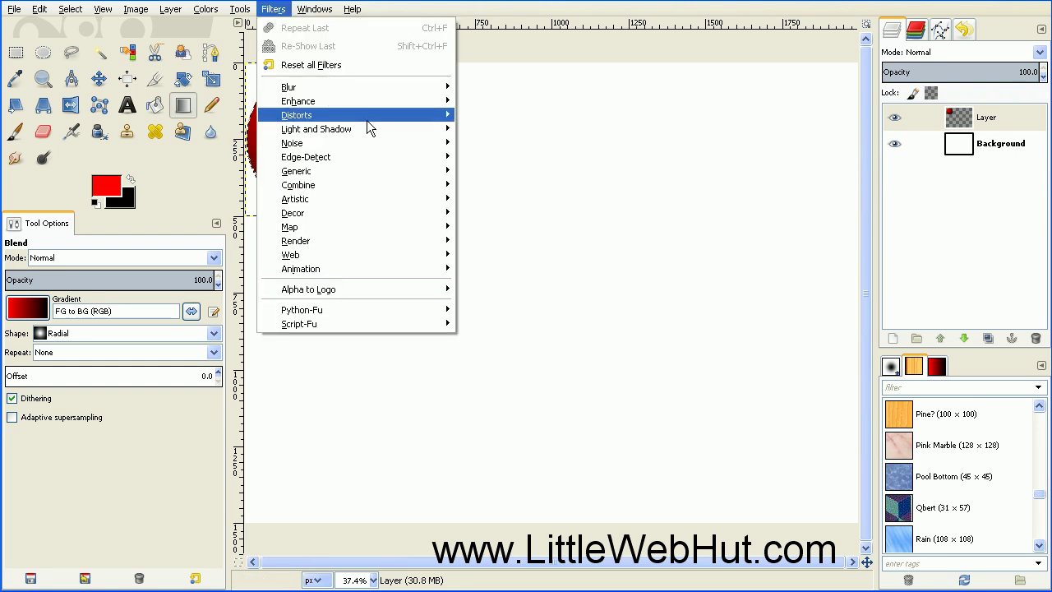
mouse_move(367, 116)
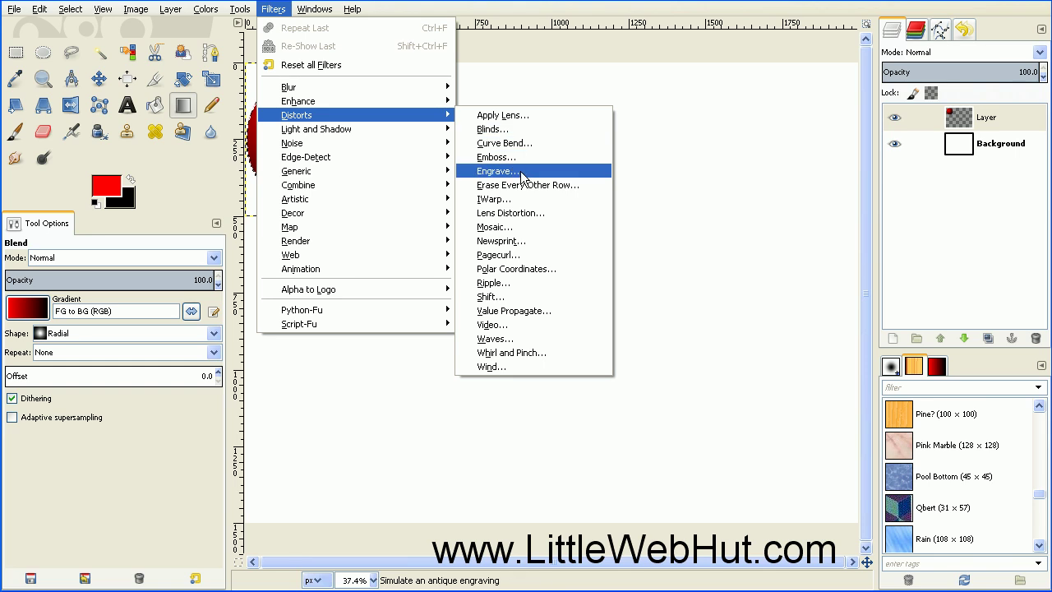
click(511, 229)
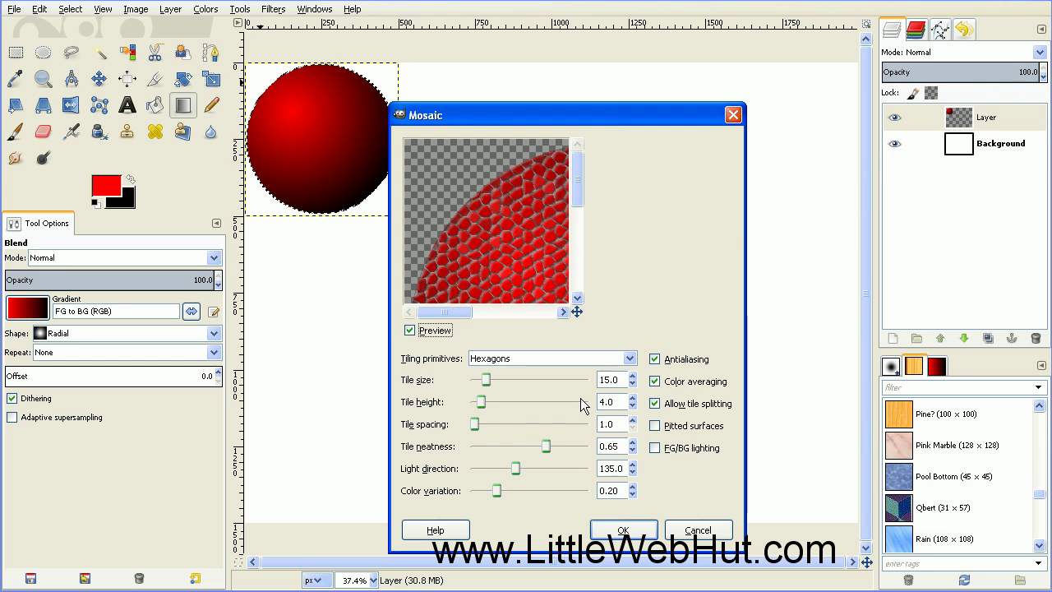
drag(616, 401, 590, 399)
text(10)
key(Return)
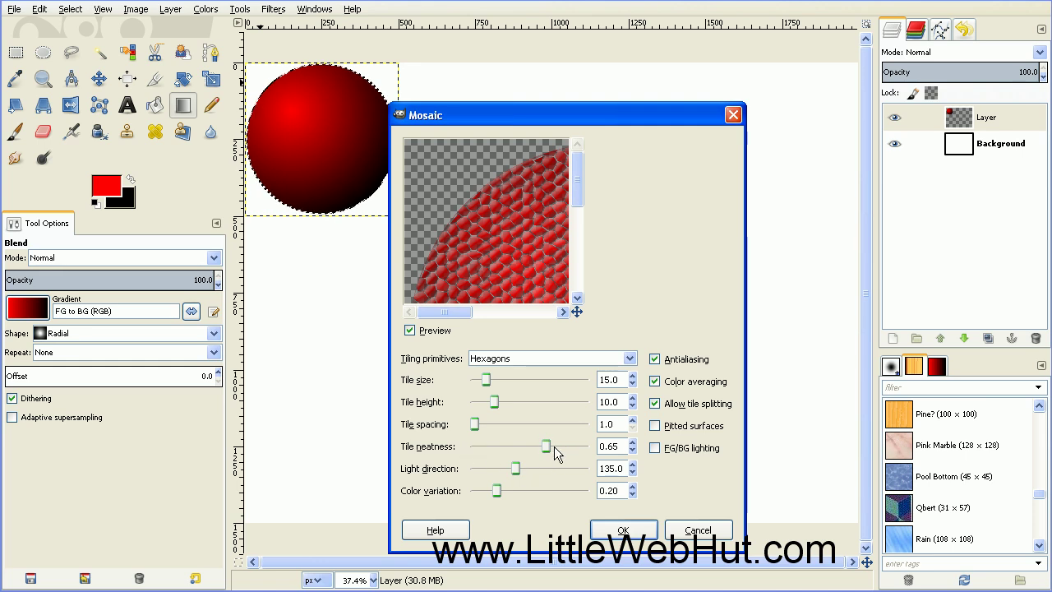
drag(547, 446, 594, 454)
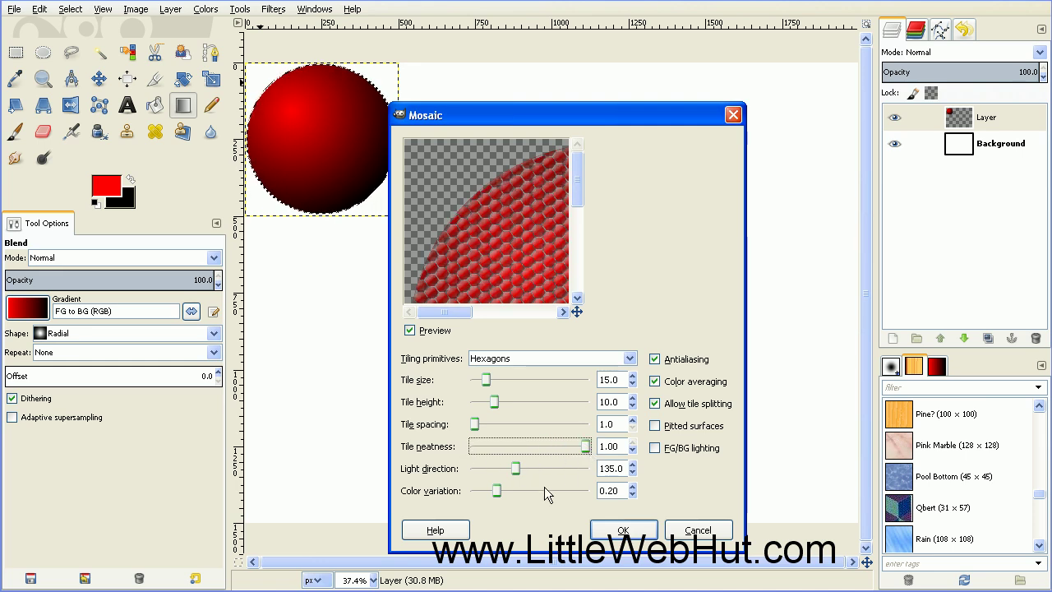
drag(499, 490, 475, 490)
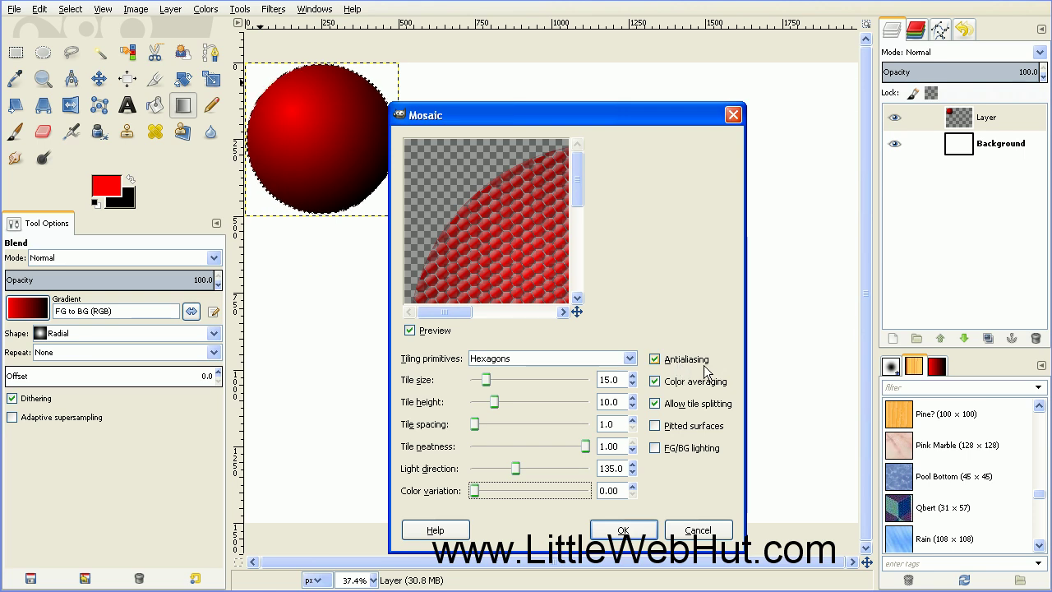
Disable color averaging and tile splitting, enable FG/BG lighting, and apply the mosaic to the ball
click(655, 382)
click(655, 404)
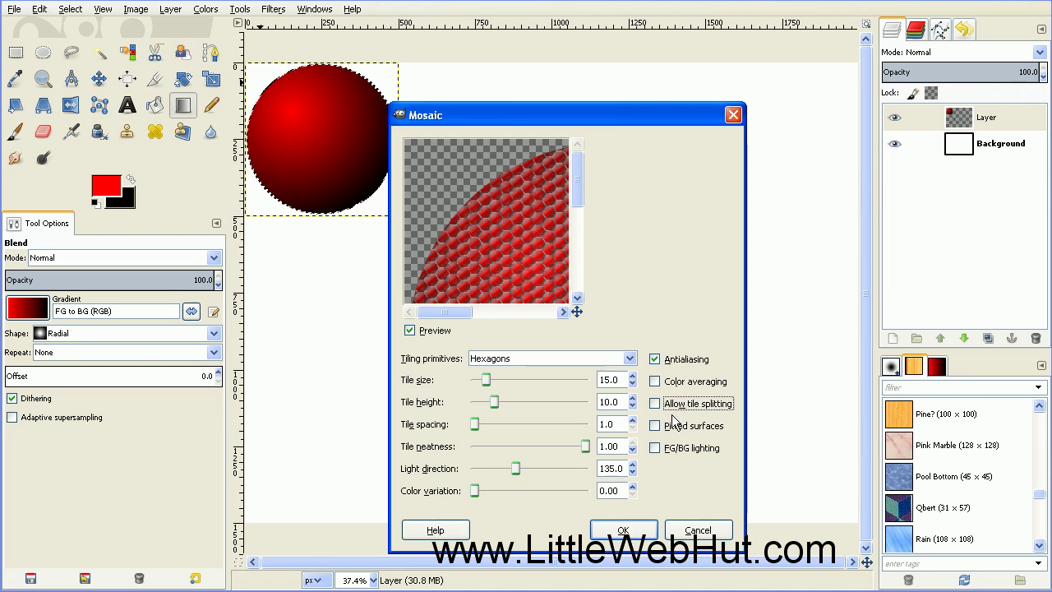
click(655, 448)
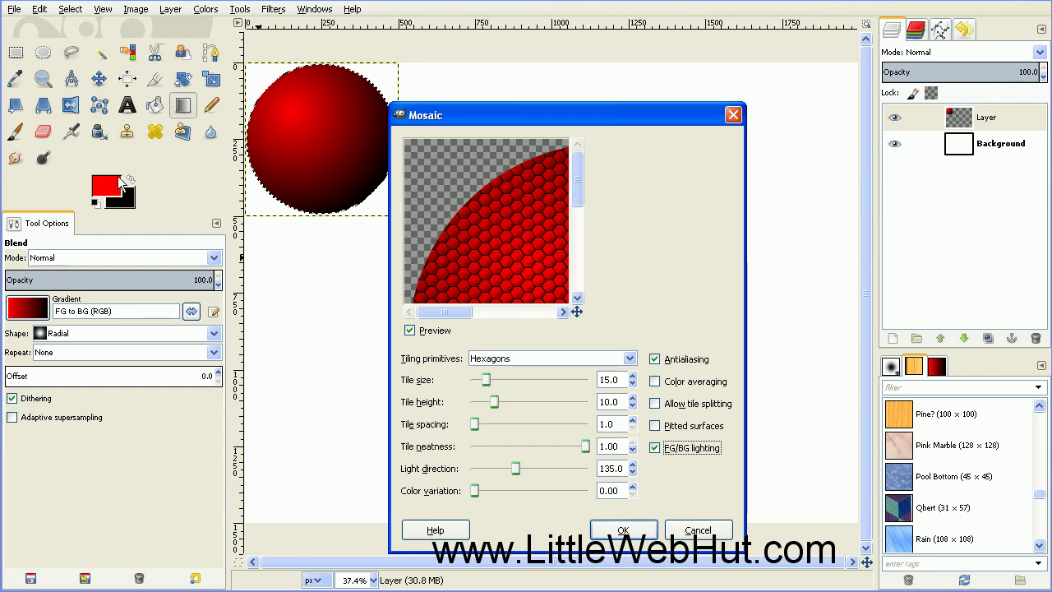
click(622, 530)
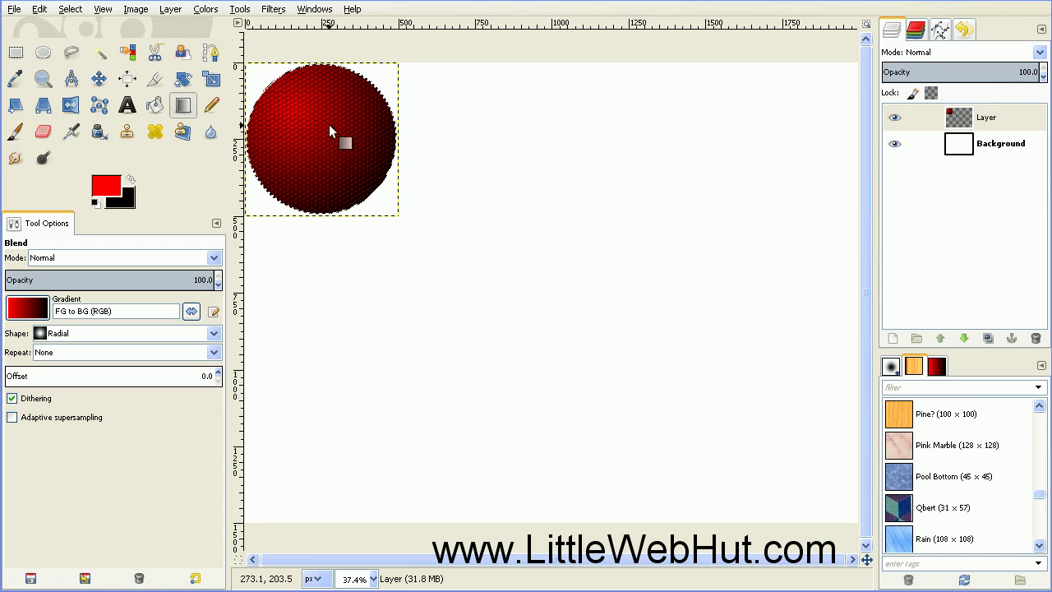
Bulge the ball's mosaic outward from its center with the IWarp filter in Grow mode, deform radius 175 and deform amount 1.00
key(1)
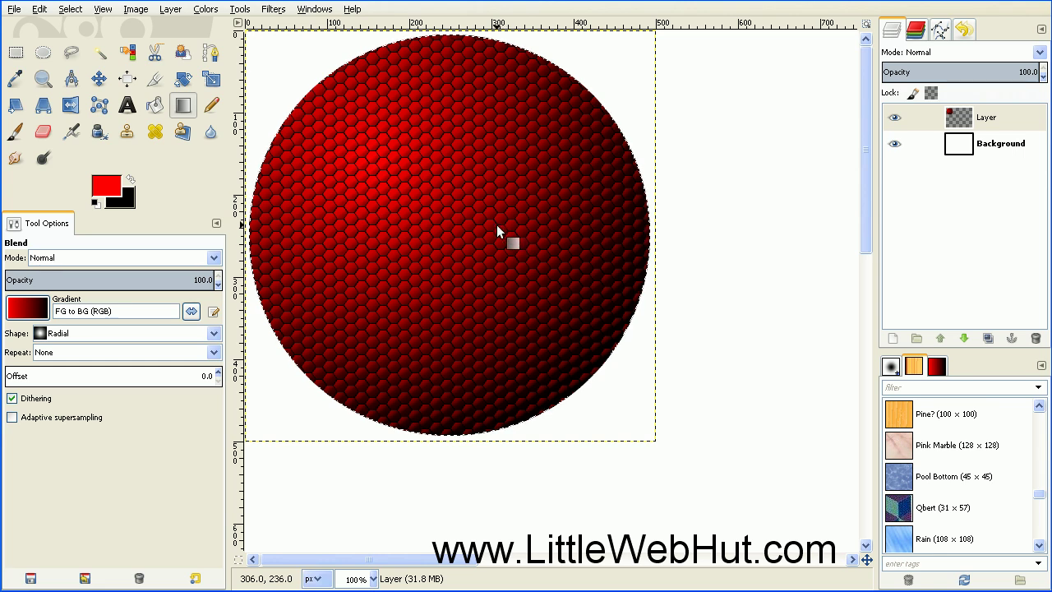
click(280, 9)
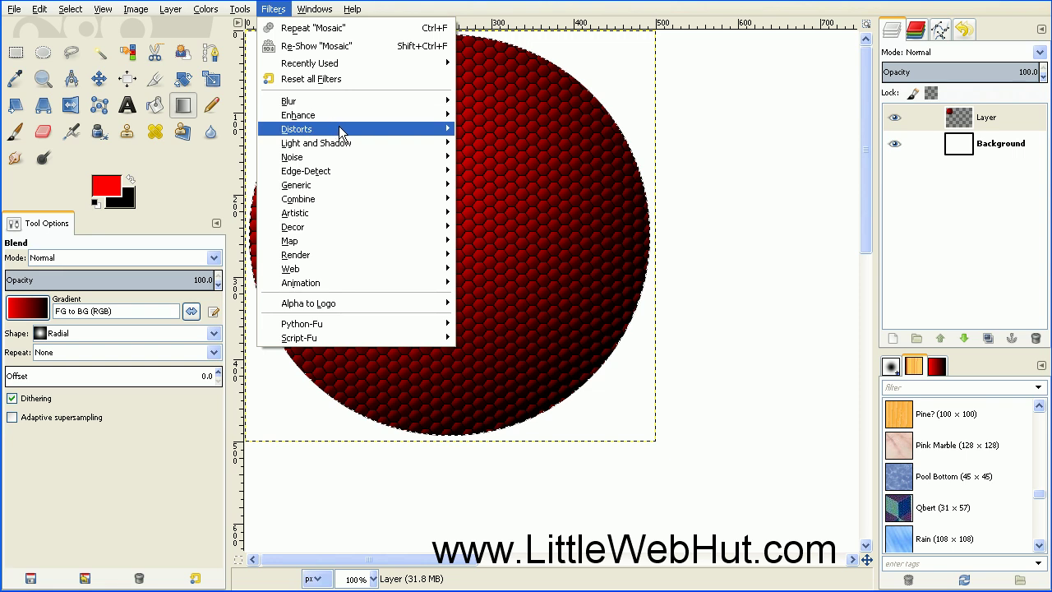
mouse_move(370, 129)
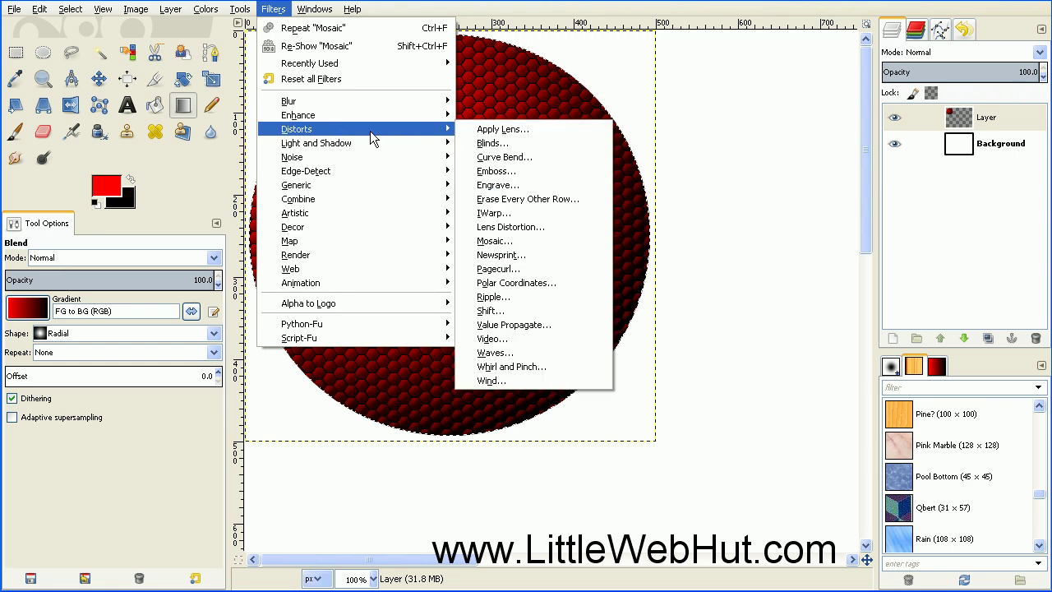
click(513, 217)
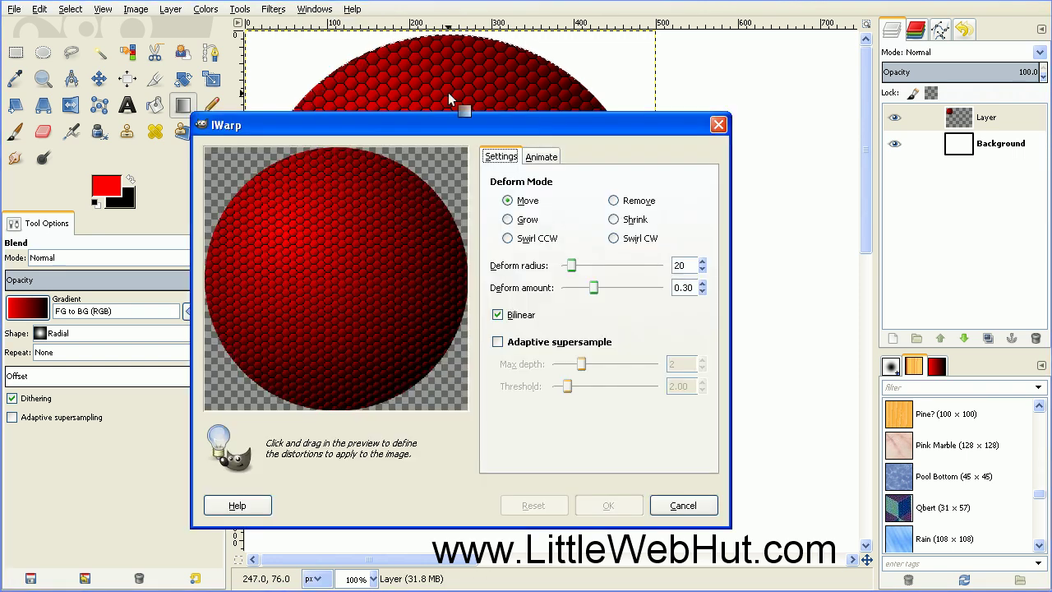
click(508, 219)
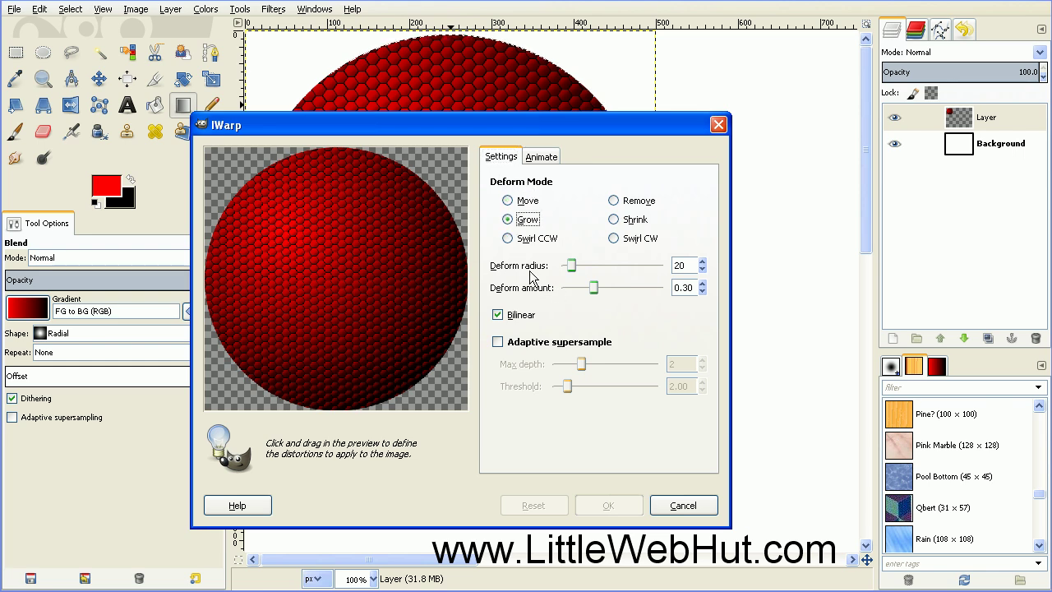
drag(571, 267, 627, 271)
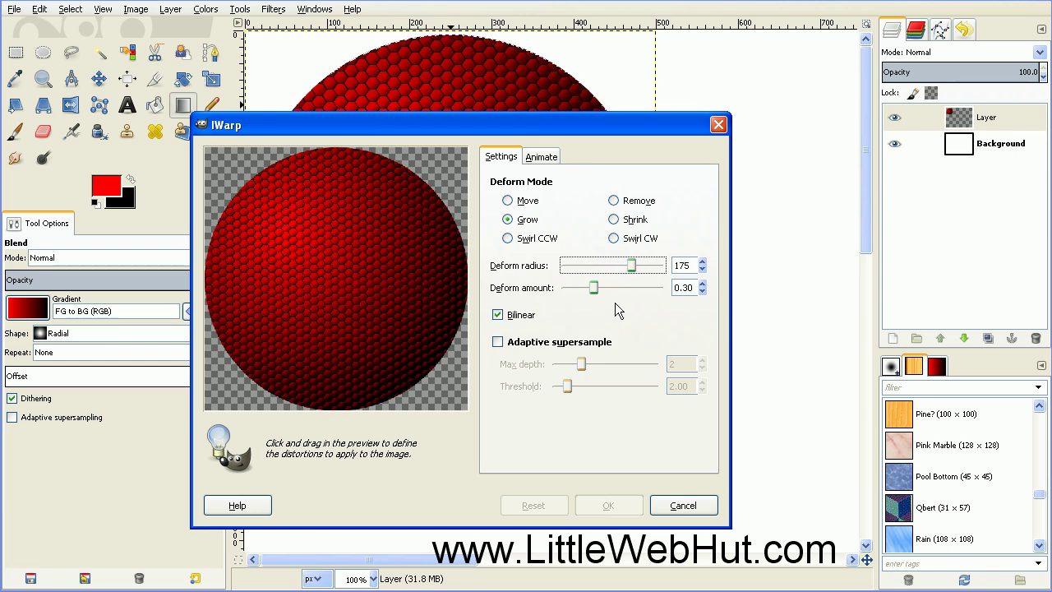
drag(593, 288, 670, 292)
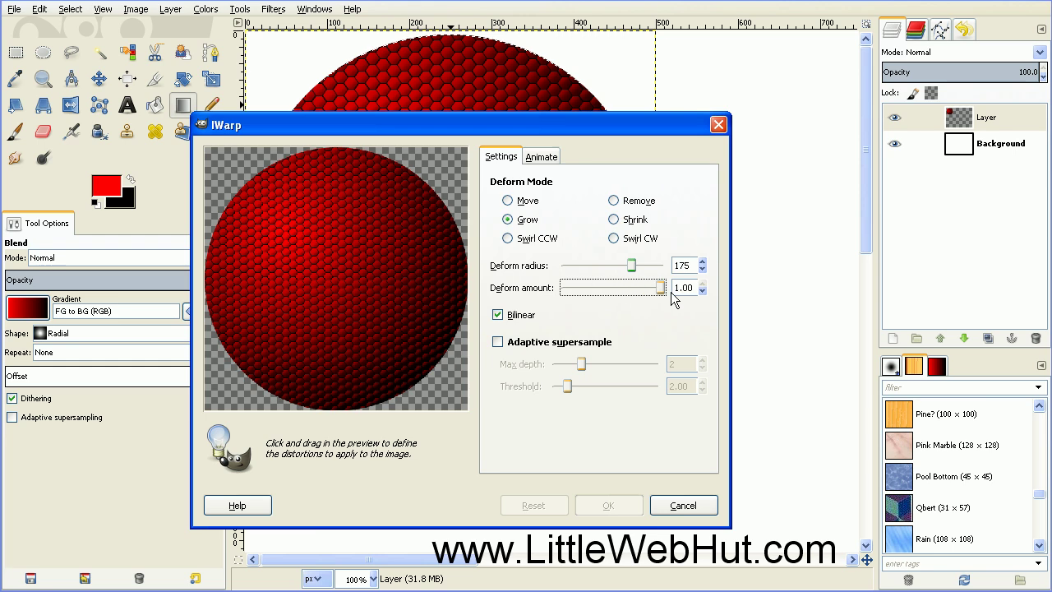
click(332, 282)
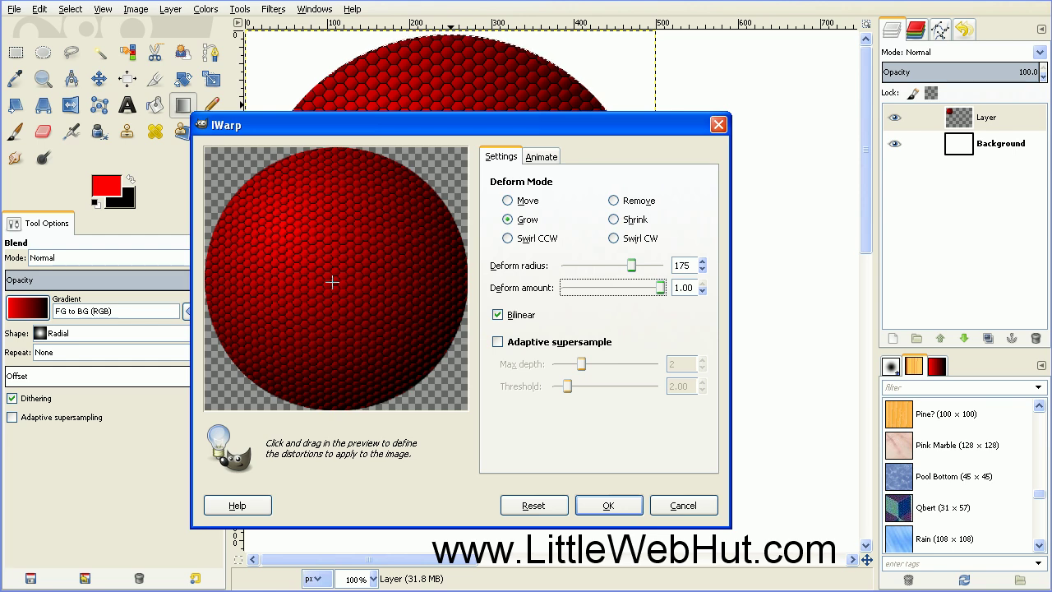
drag(332, 282, 332, 282)
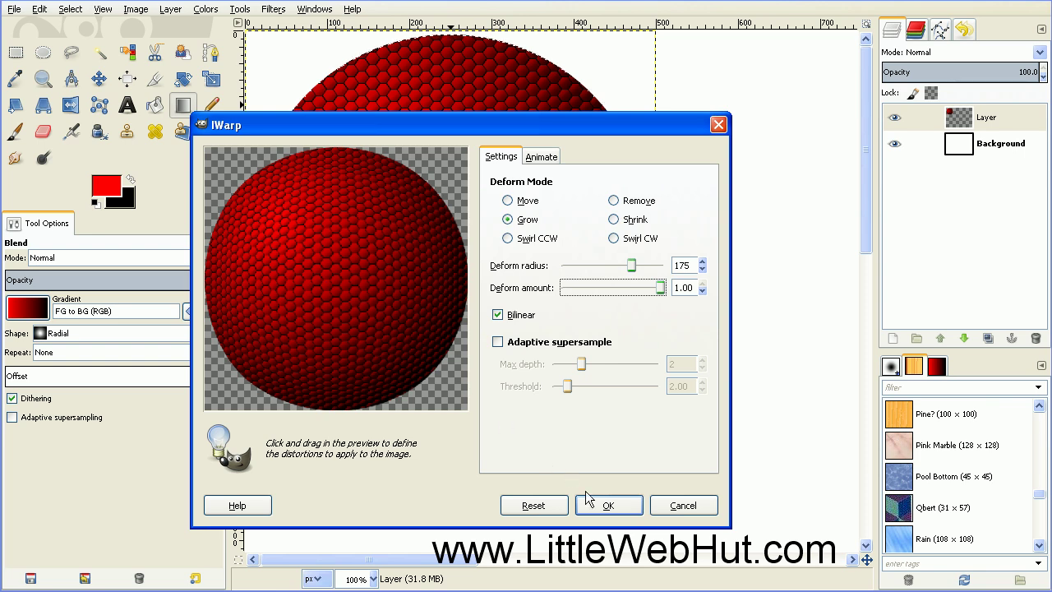
click(608, 507)
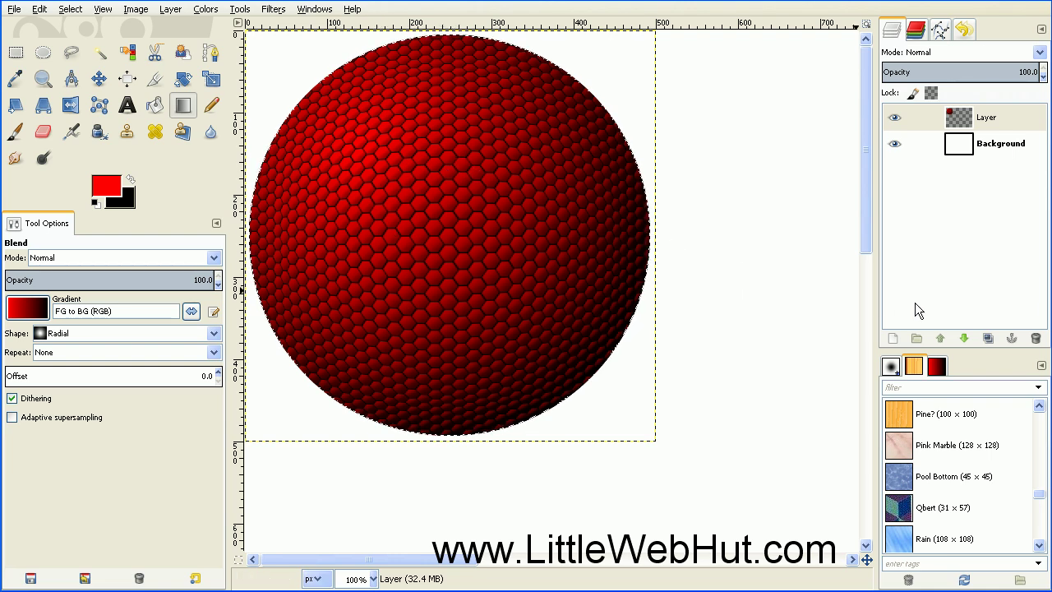
Duplicate the ball layer and move the copy horizontally so the two balls sit side by side, almost touching
click(991, 338)
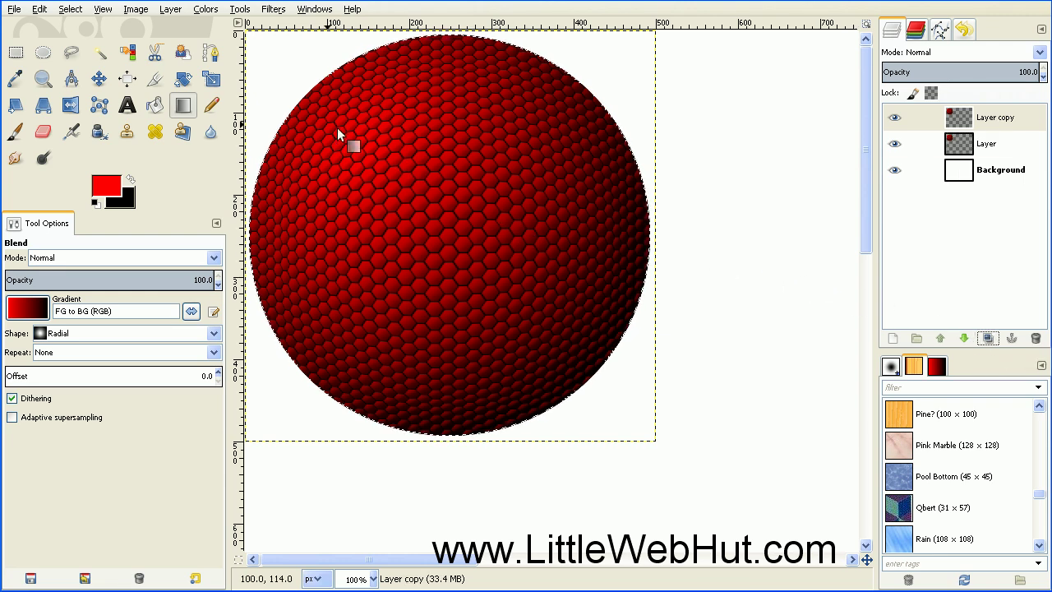
click(97, 79)
drag(349, 230, 753, 227)
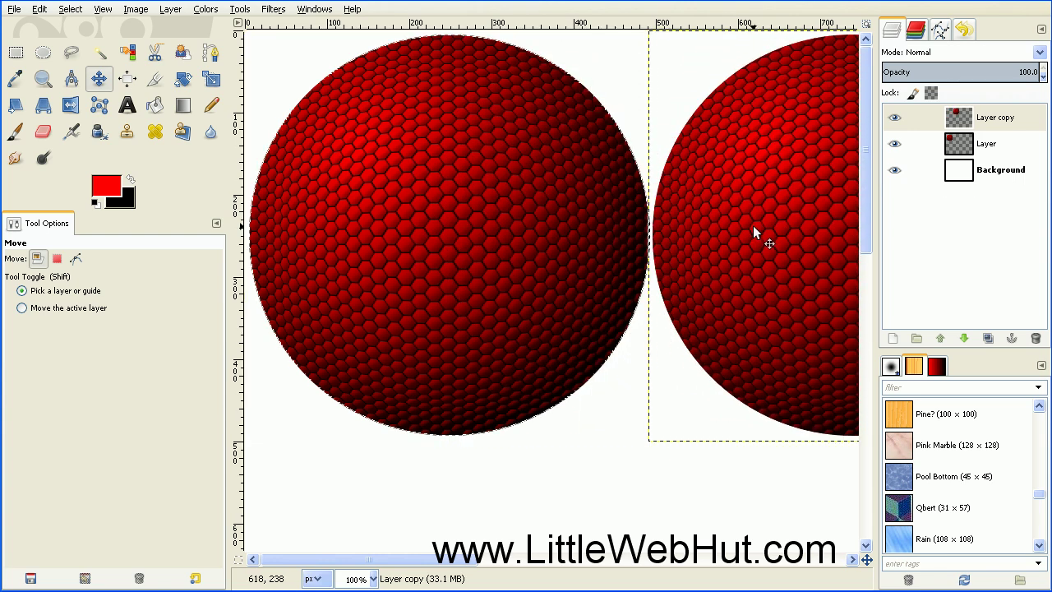
Merge the copied ball layer down into the original ball layer and clear the selection
scroll(736, 270, down, 1)
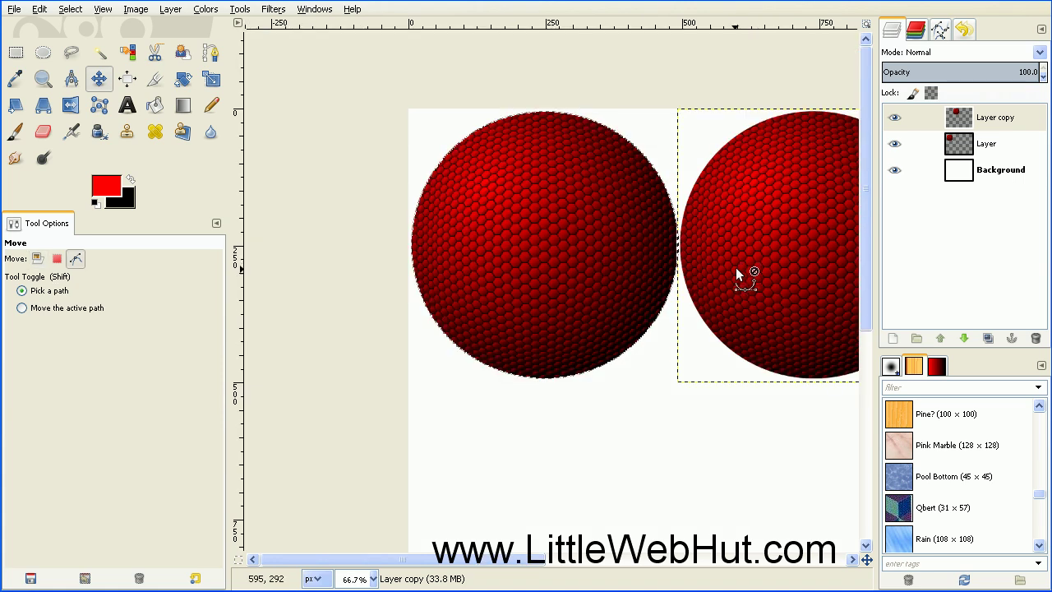
mouse_move(494, 560)
mouse_down()
mouse_move(531, 560)
mouse_move(488, 561)
mouse_up()
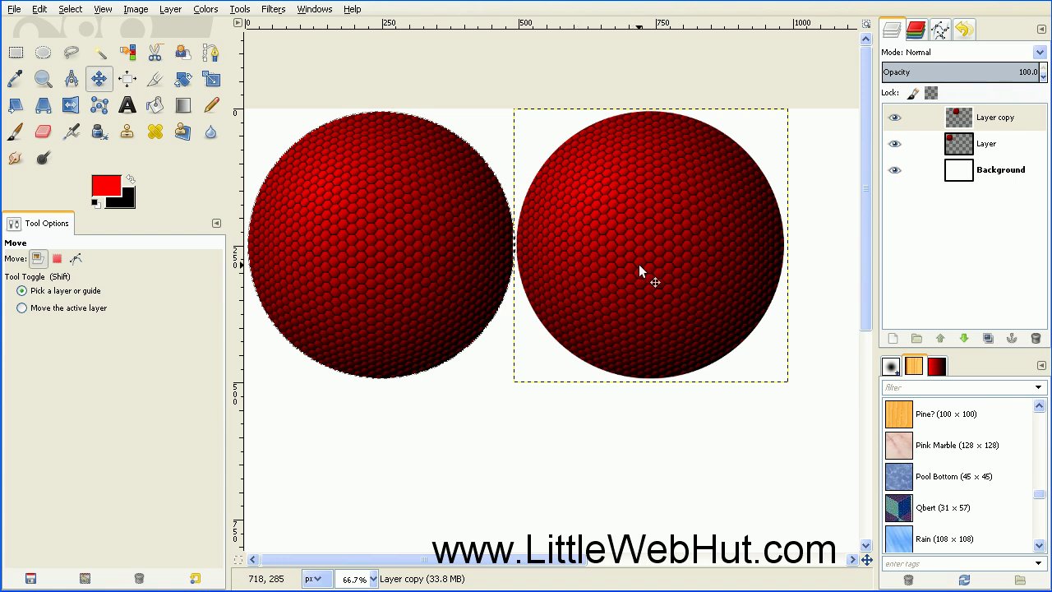
right_click(937, 121)
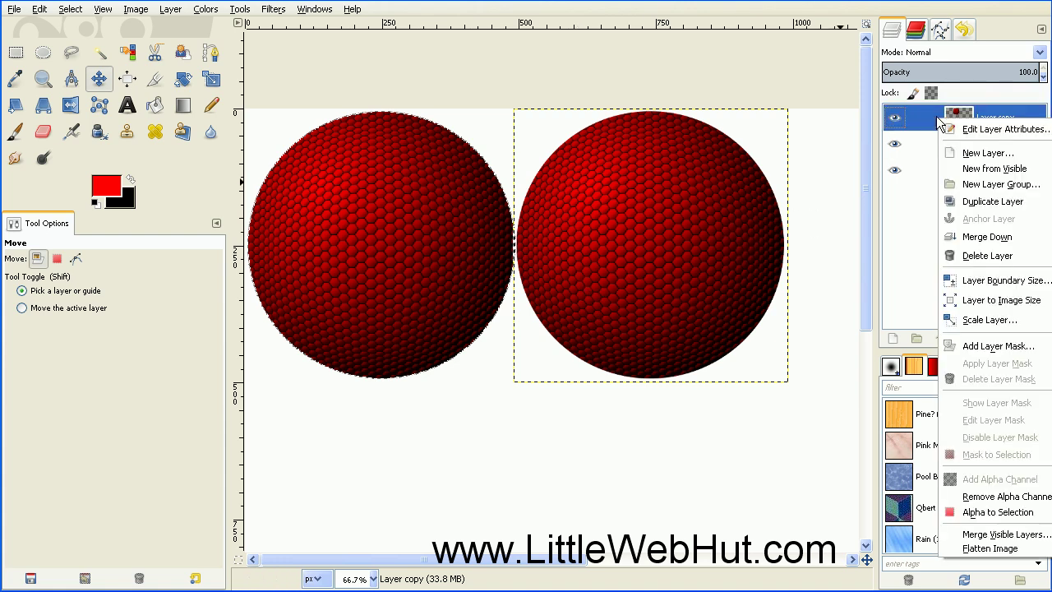
click(951, 236)
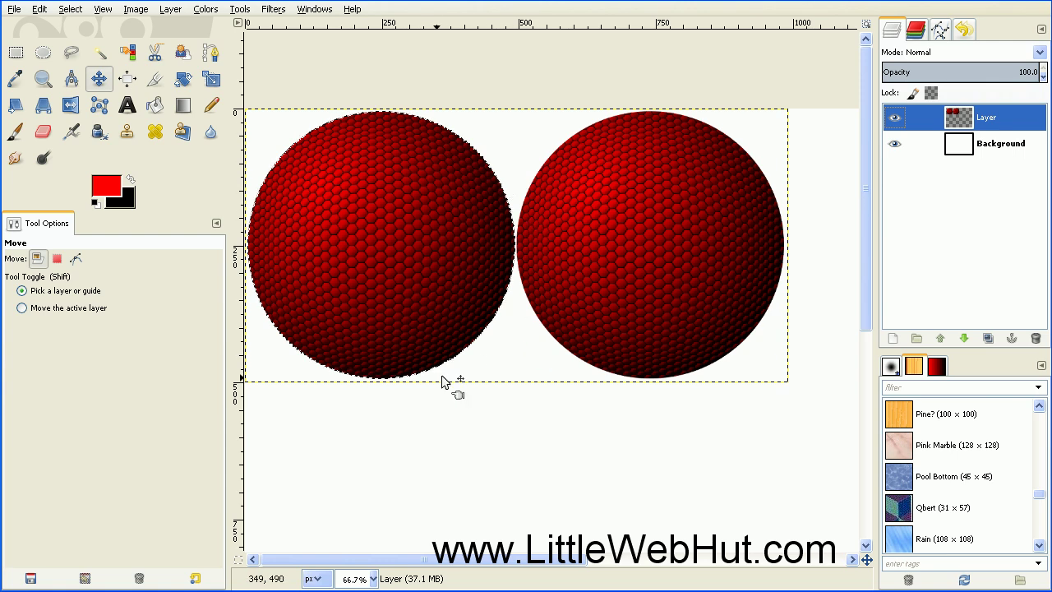
click(73, 10)
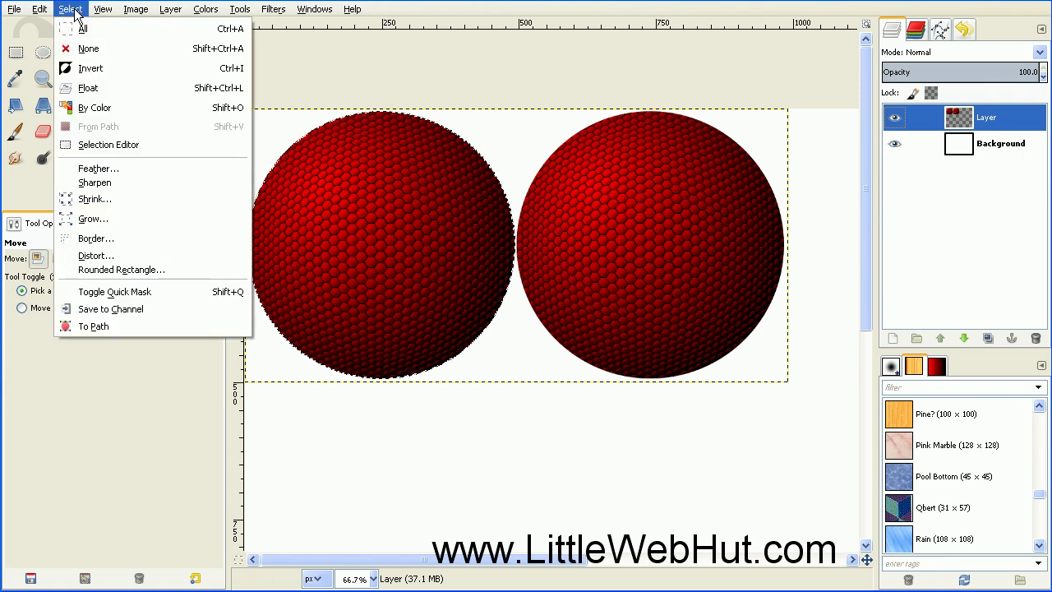
click(92, 52)
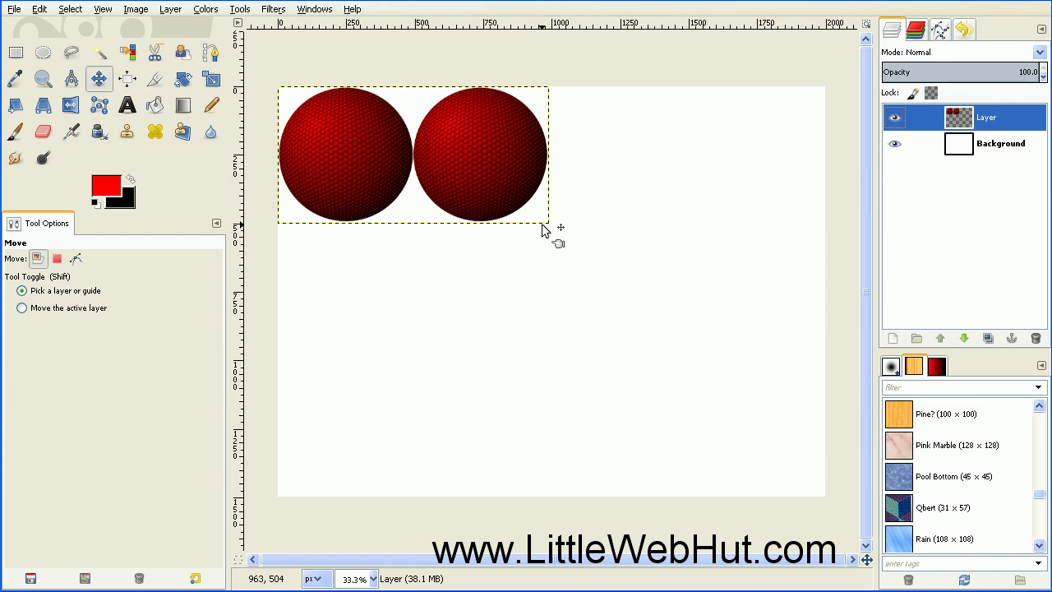
Align the two-ball layer to the horizontal center and vertical middle relative to the image
click(126, 79)
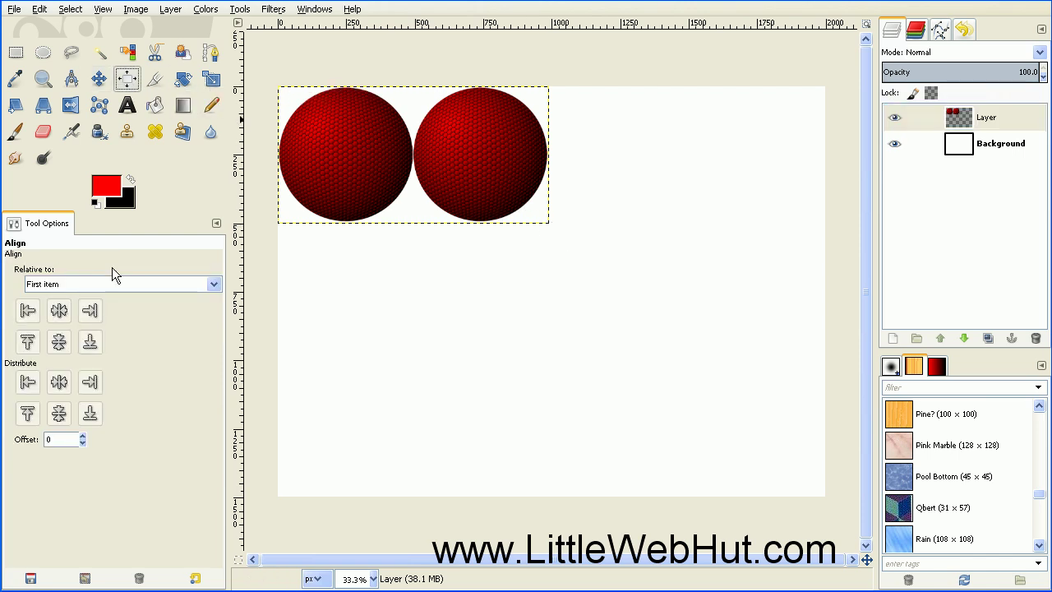
click(206, 285)
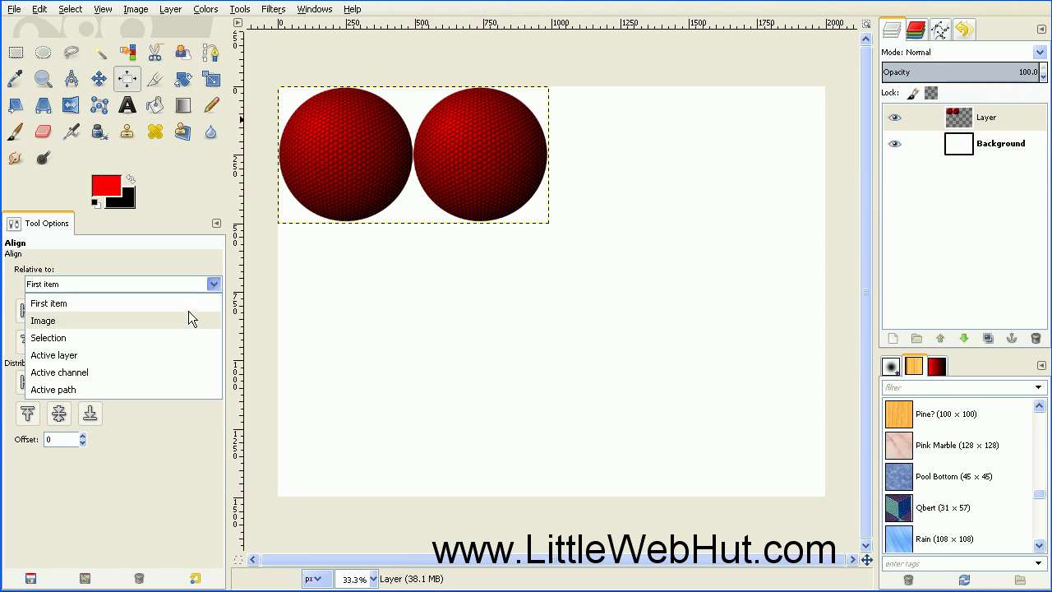
click(186, 320)
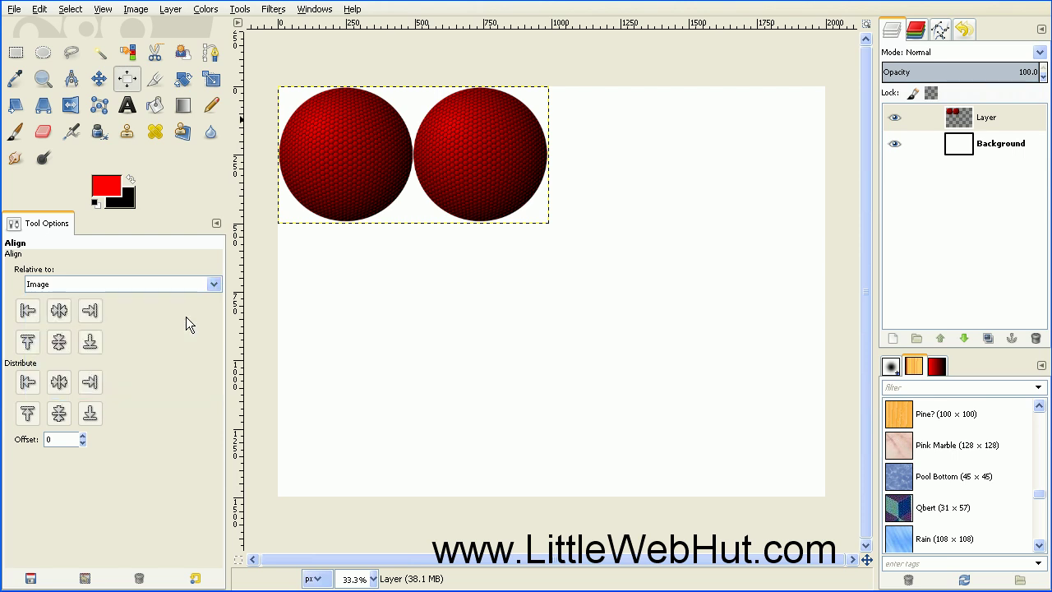
click(375, 140)
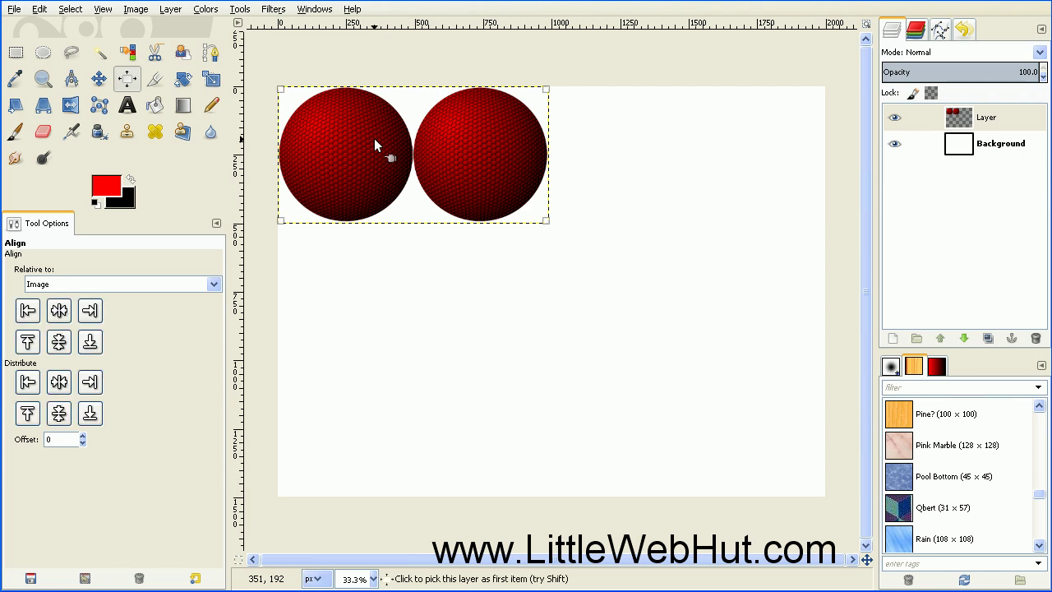
click(59, 312)
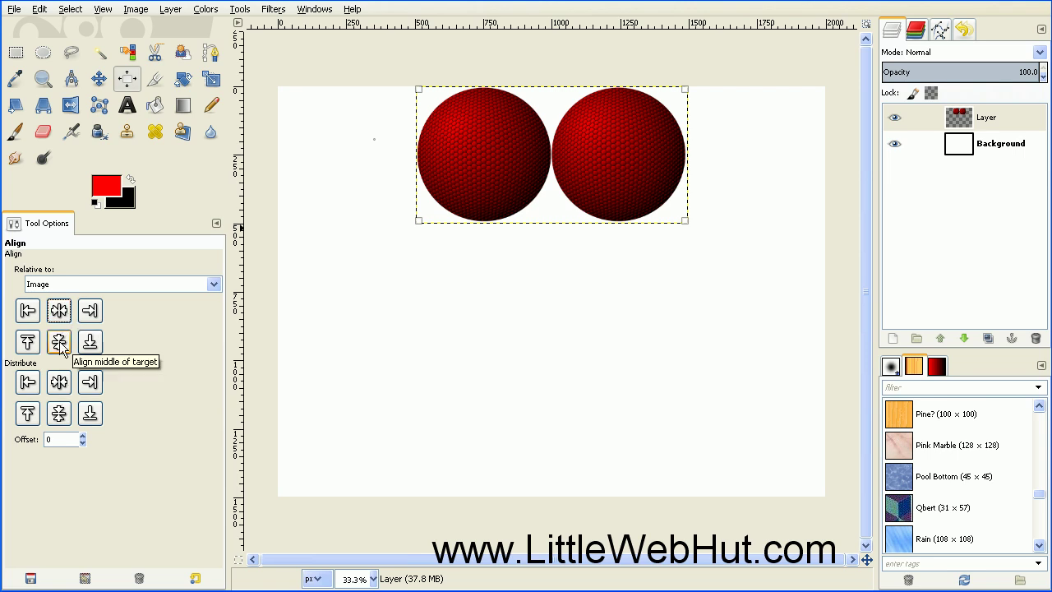
click(60, 344)
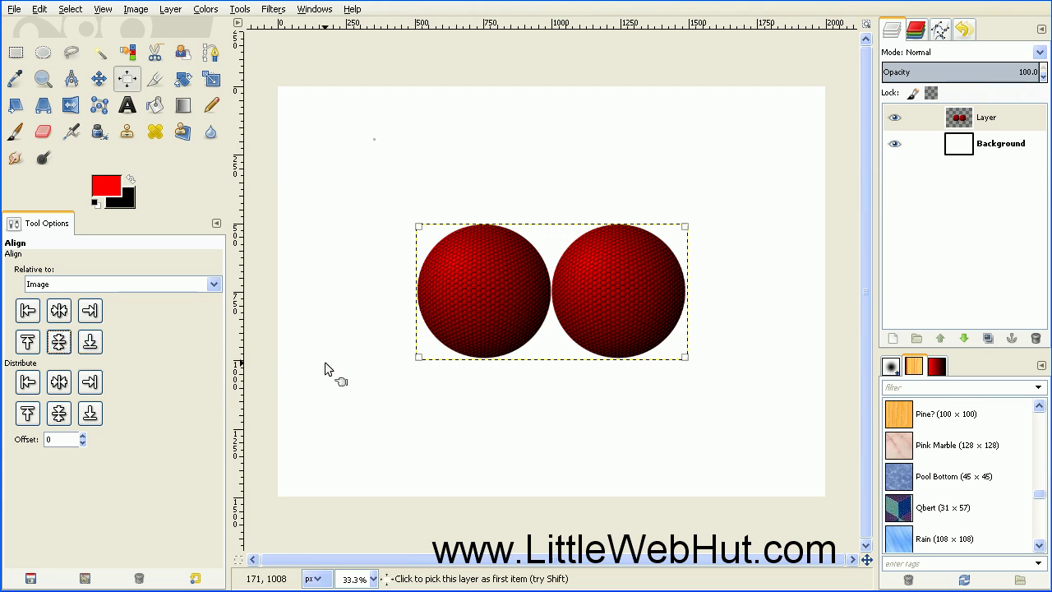
Add a transparent layer measuring 2000 × 1500 px above the two-ball layer
click(893, 338)
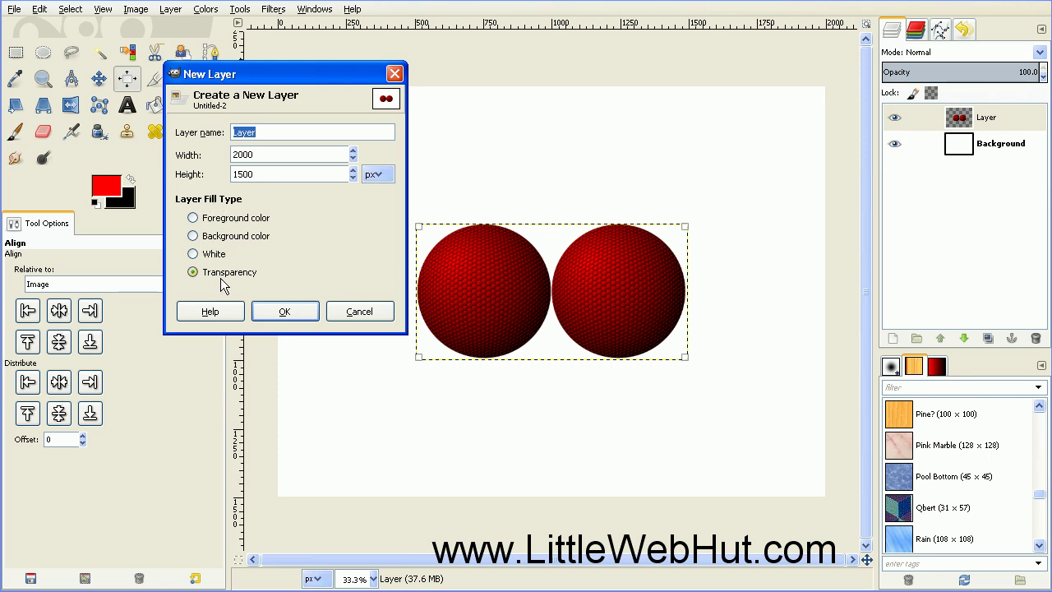
click(284, 311)
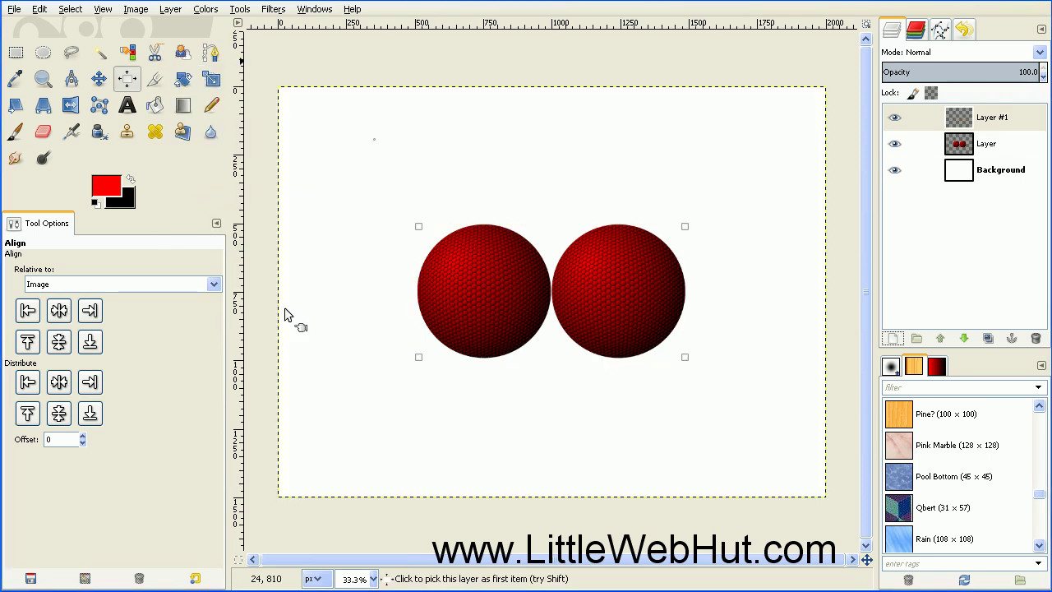
scroll(502, 333, up, 1)
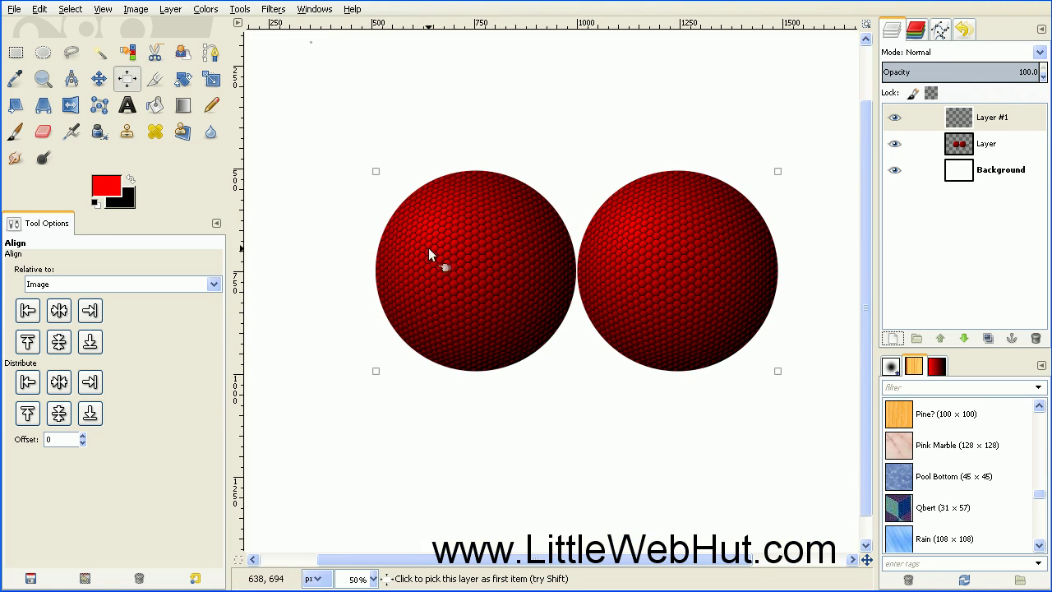
Place horizontal guides at about y 420, 465 and 948 px and vertical guides at about x 950 and 1050 px, flanking the gap between balls
click(103, 10)
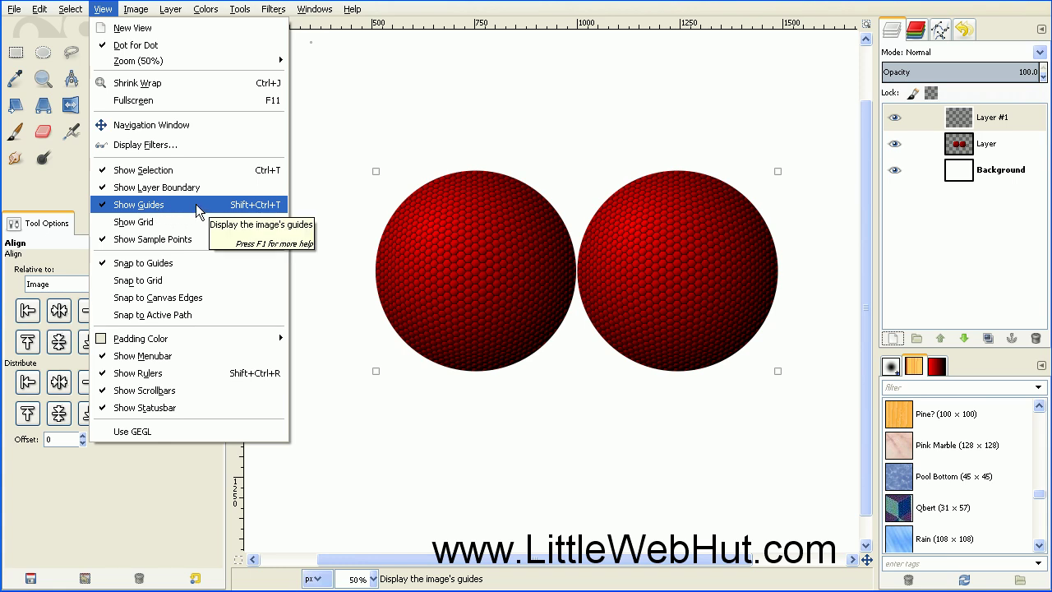
mouse_move(136, 9)
key(Escape)
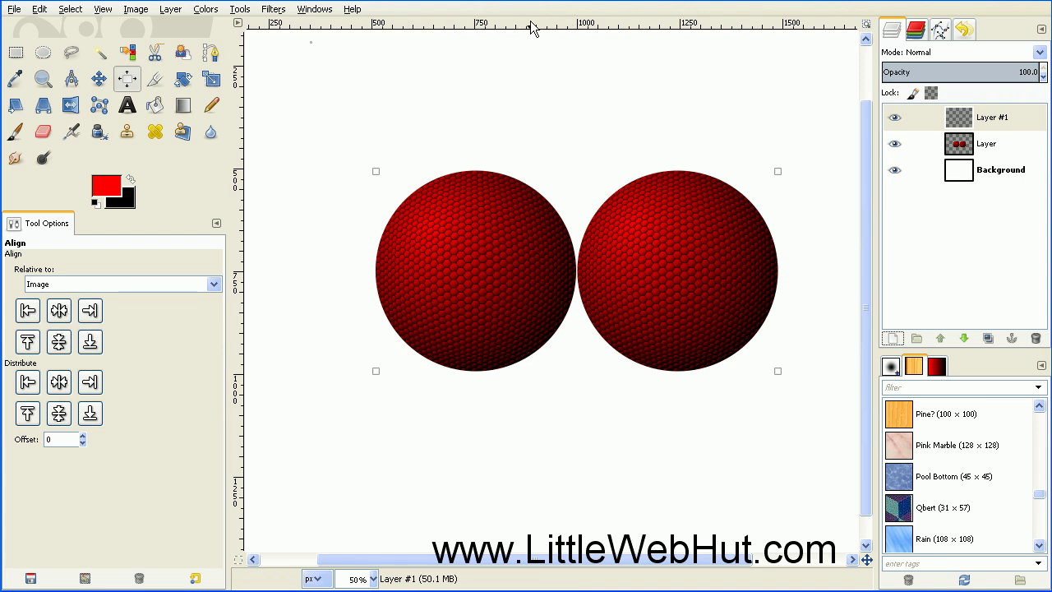
drag(532, 29, 519, 154)
drag(540, 31, 535, 352)
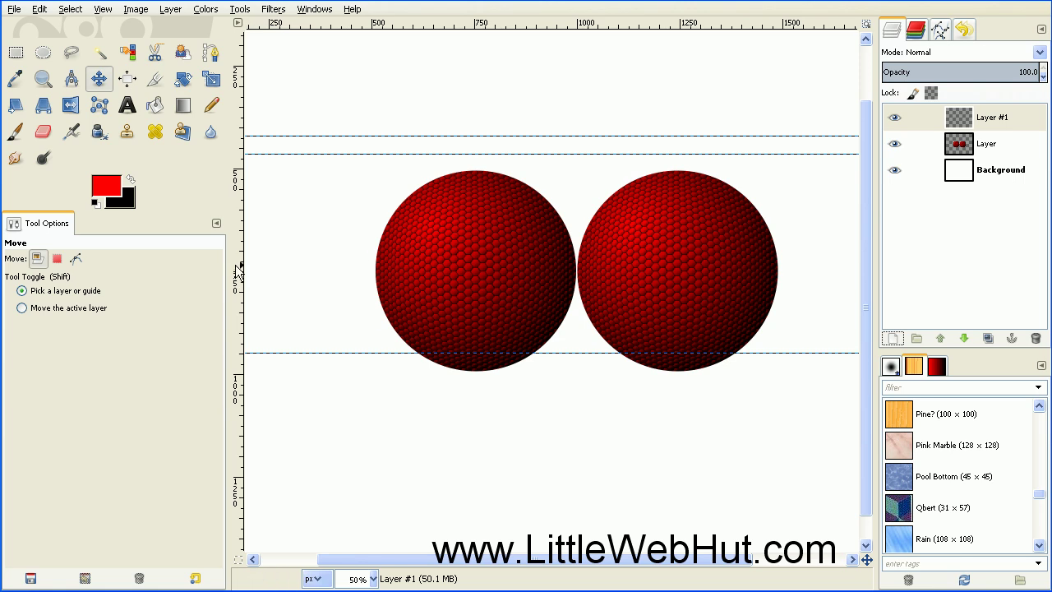
drag(238, 271, 557, 281)
drag(237, 270, 598, 277)
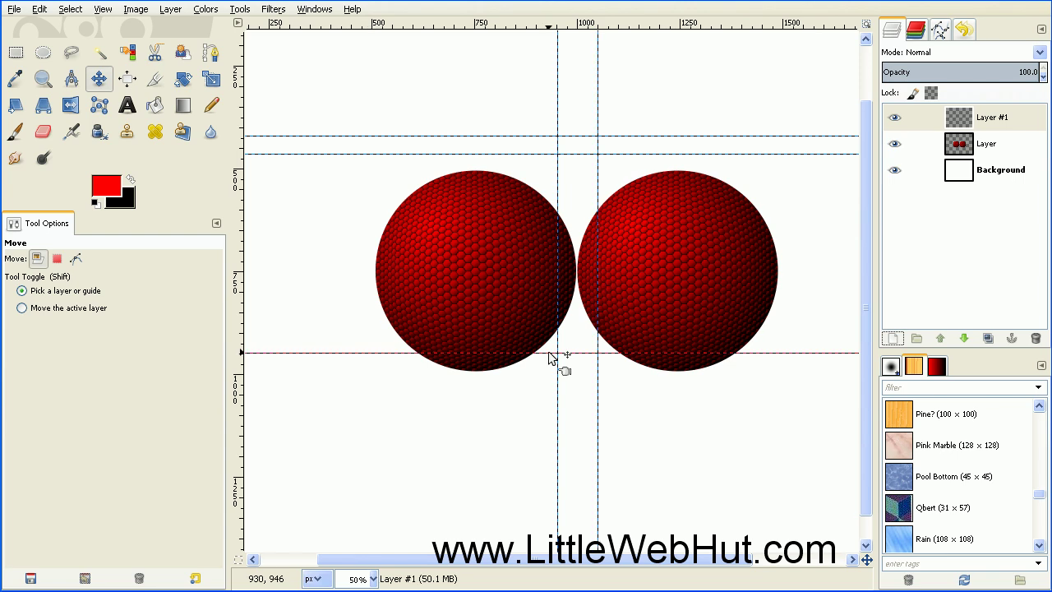
Draw an eight-anchor path along the guides from above the left ball, across the y 948 px guide, up to the y 420 px guide
click(210, 54)
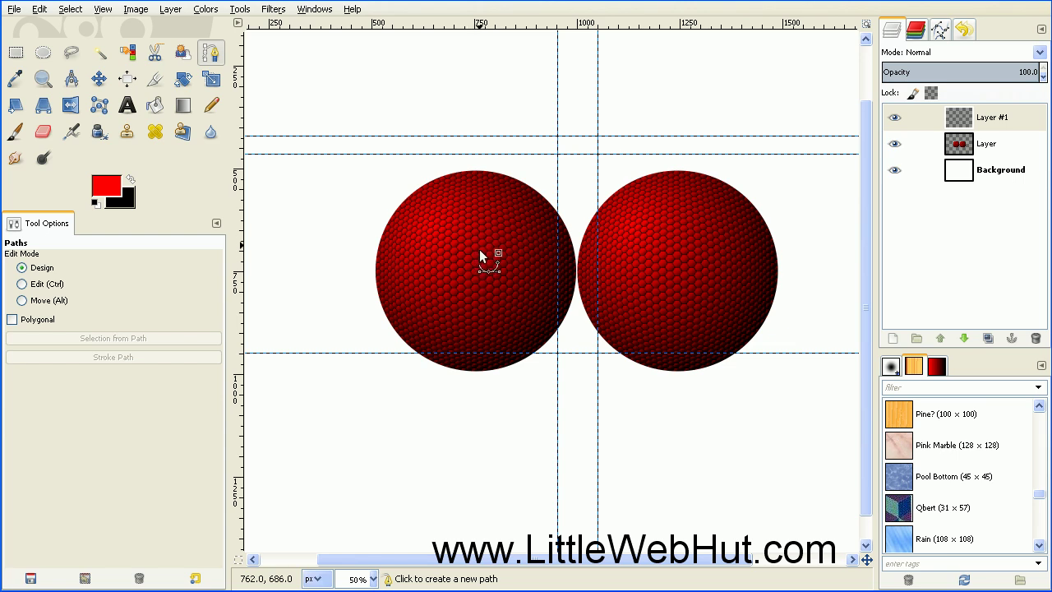
click(480, 156)
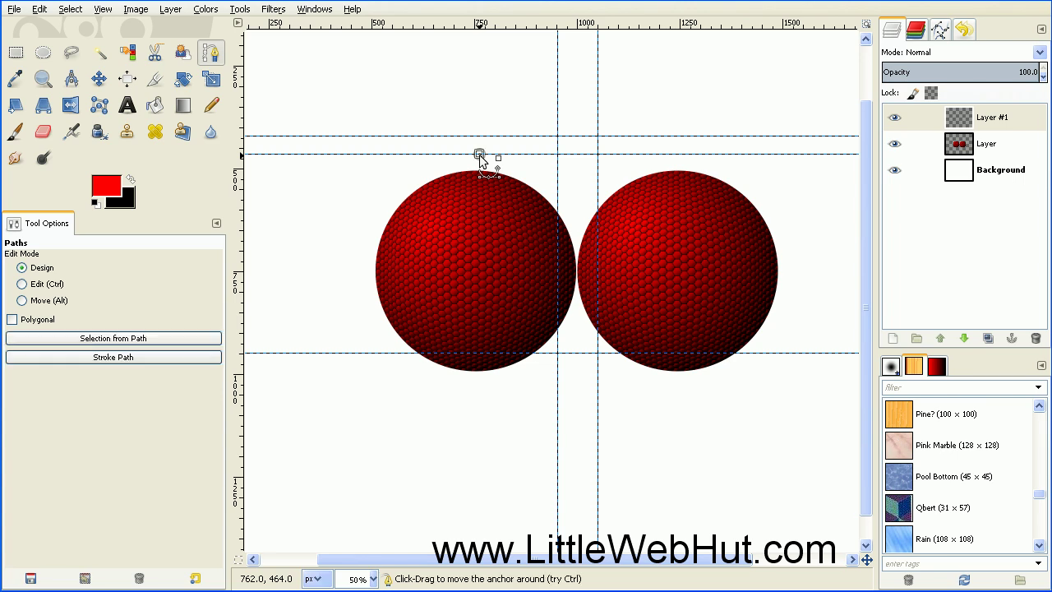
click(533, 354)
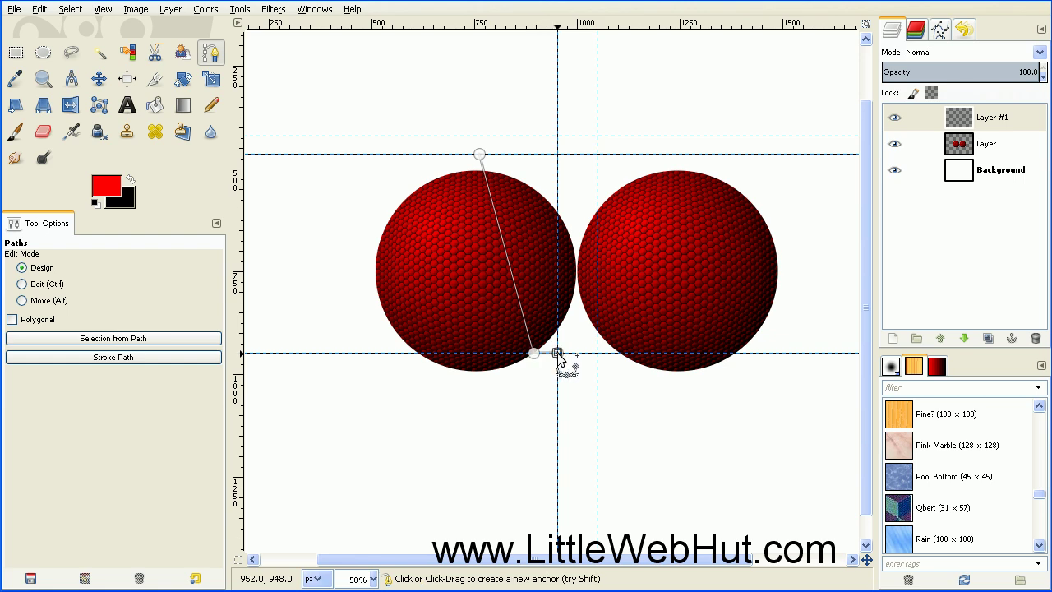
click(561, 357)
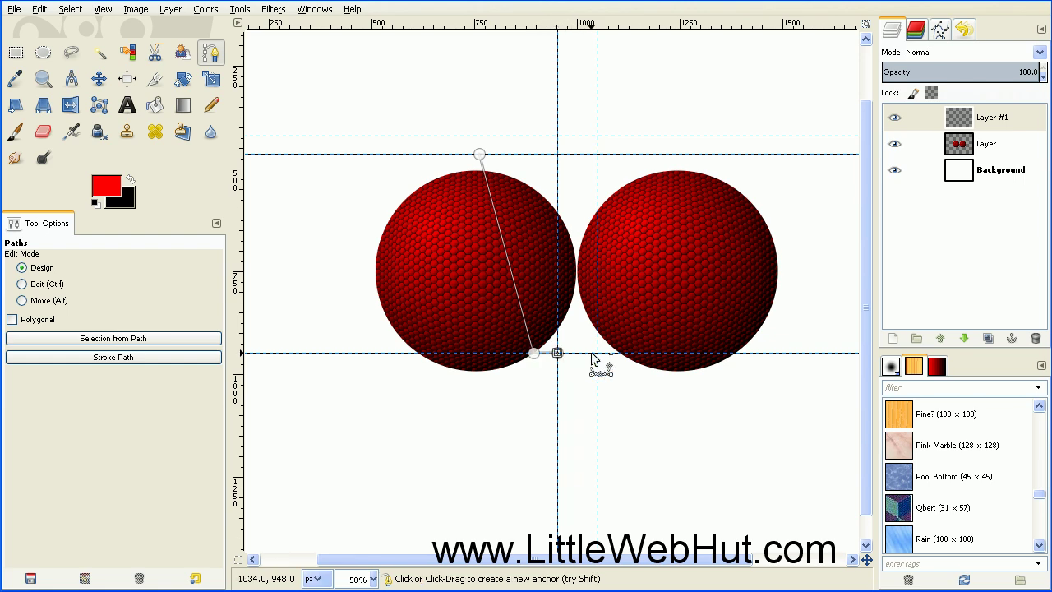
click(598, 354)
click(619, 353)
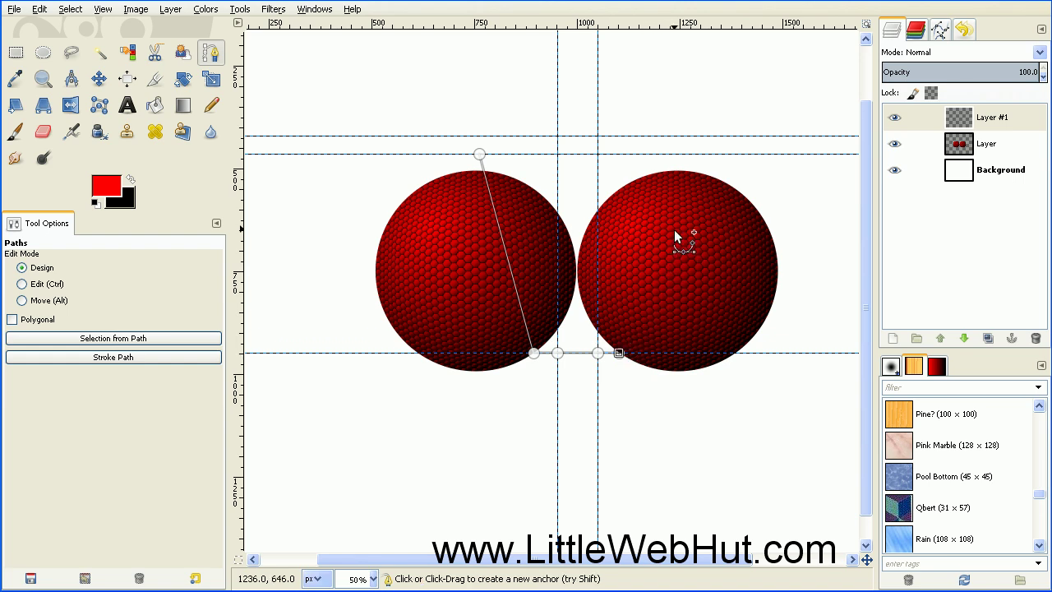
click(682, 154)
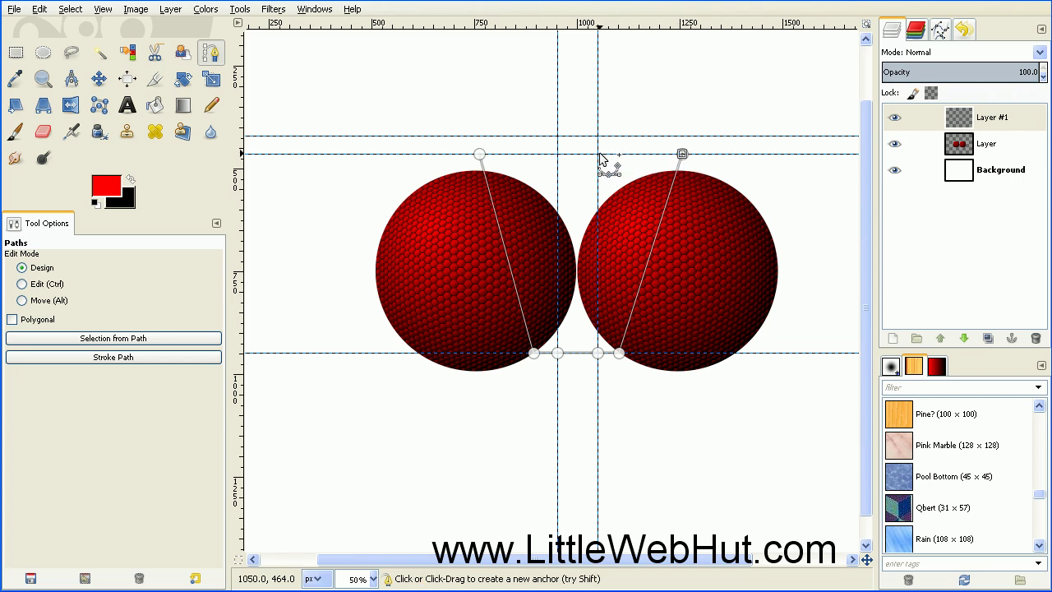
click(641, 136)
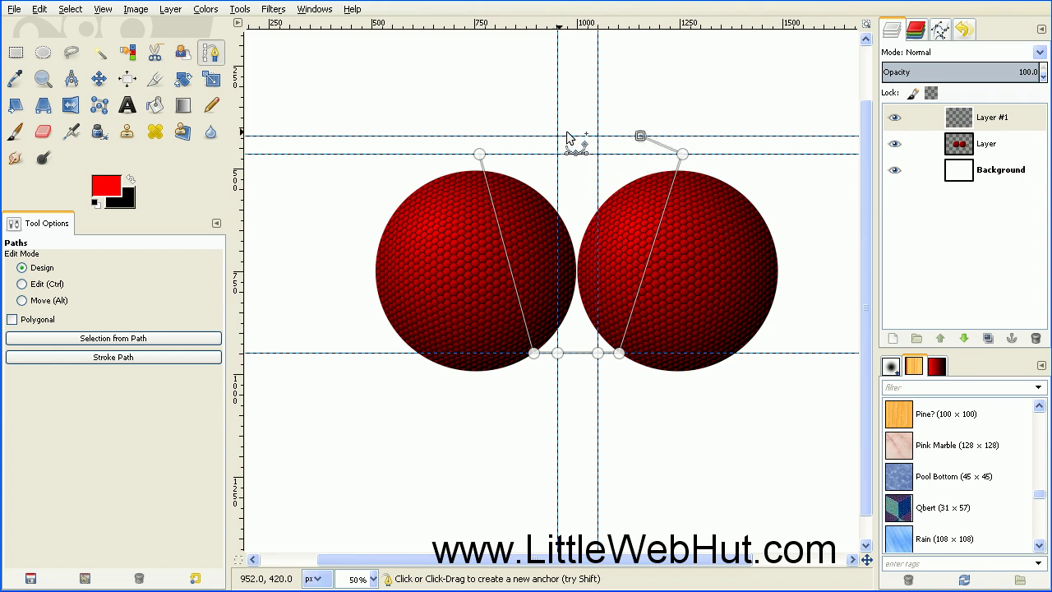
click(523, 135)
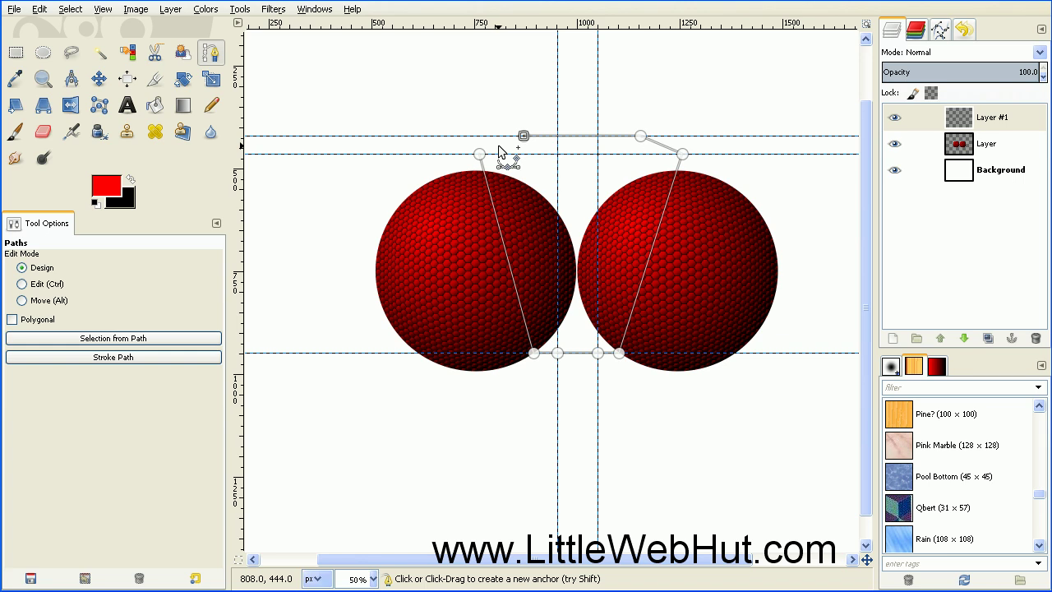
Curve the path's top span downward and the short bottom span between the vertical guides upward, and convert the closed path to a selection
key(shift+v)
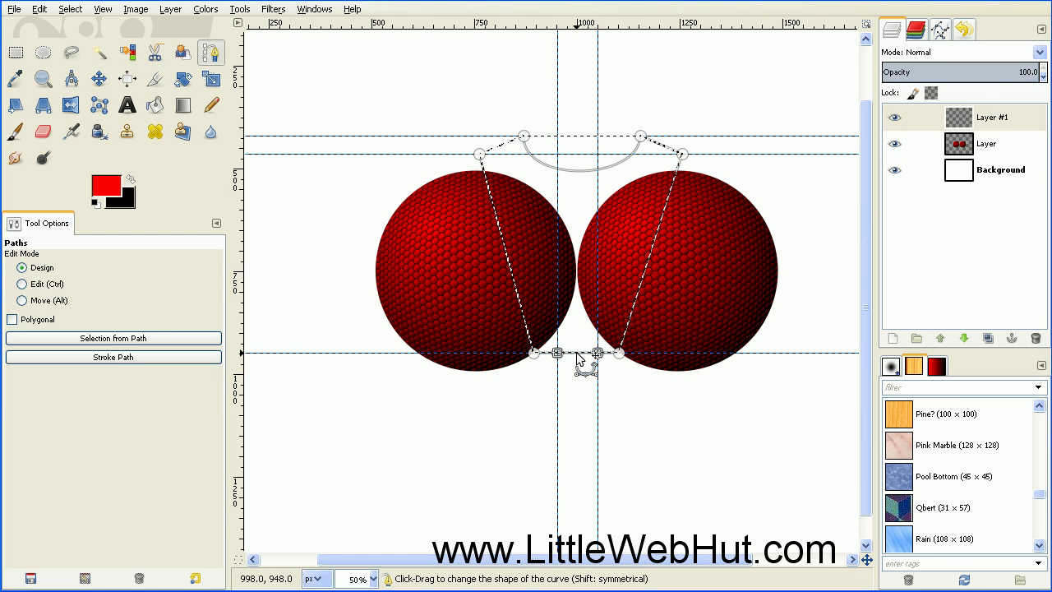
drag(580, 349, 580, 340)
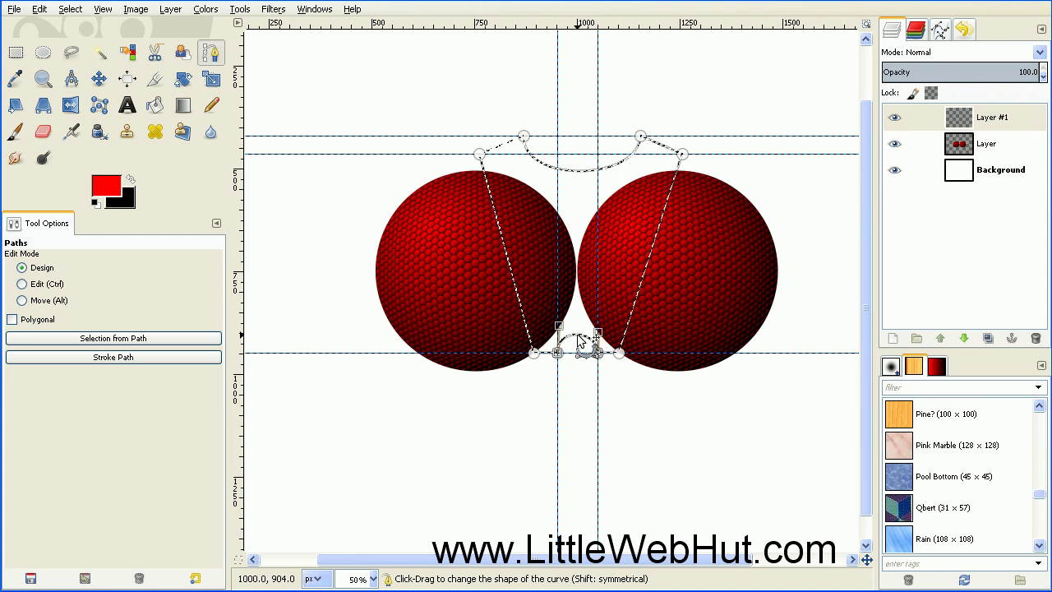
Reset the colors to default, swap them, and bucket-fill the path-shaped selection on the top layer with white
click(161, 105)
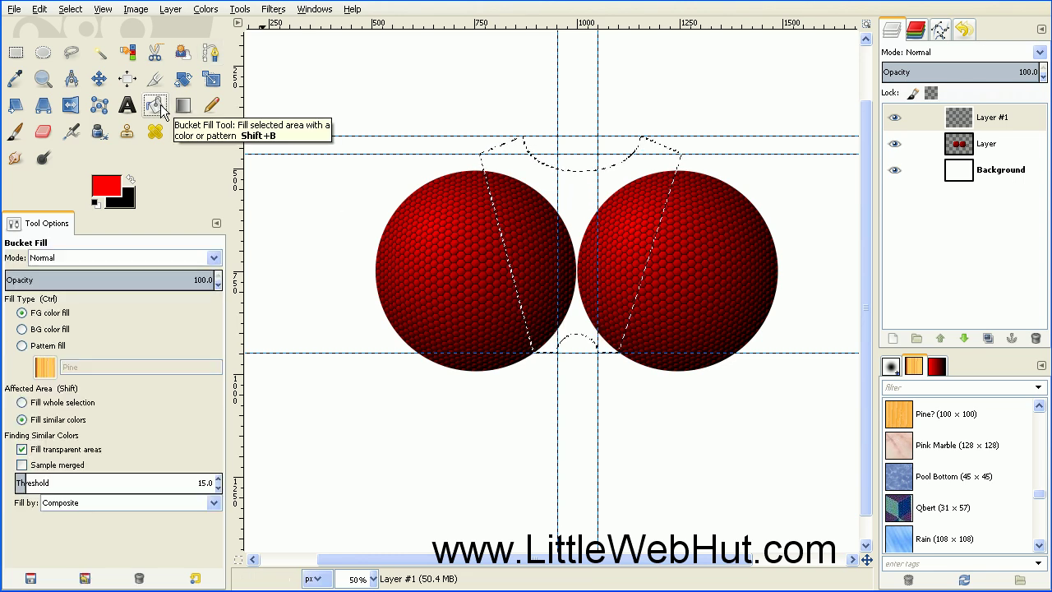
click(96, 203)
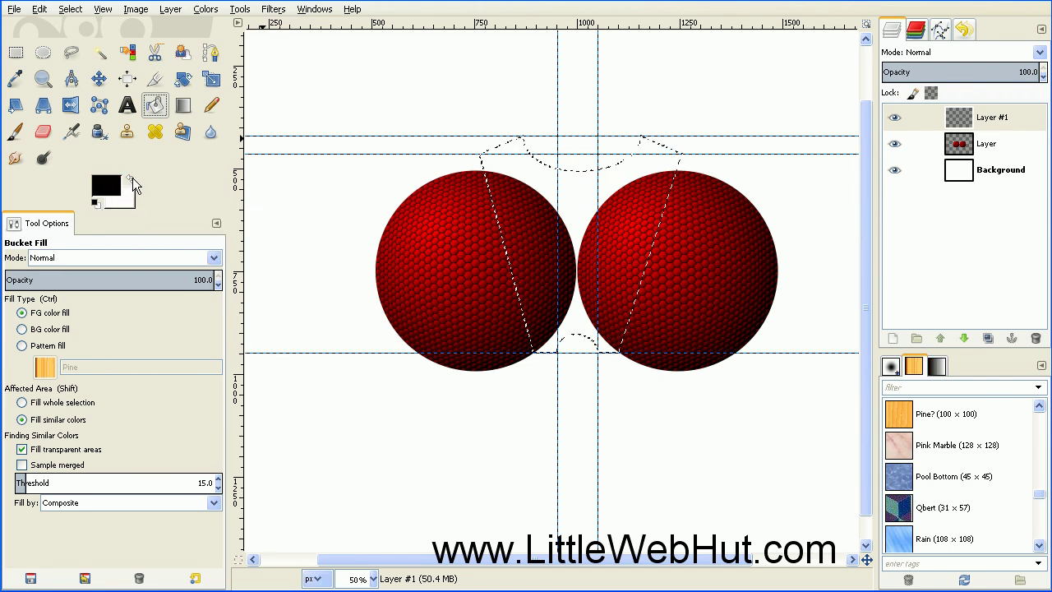
click(133, 178)
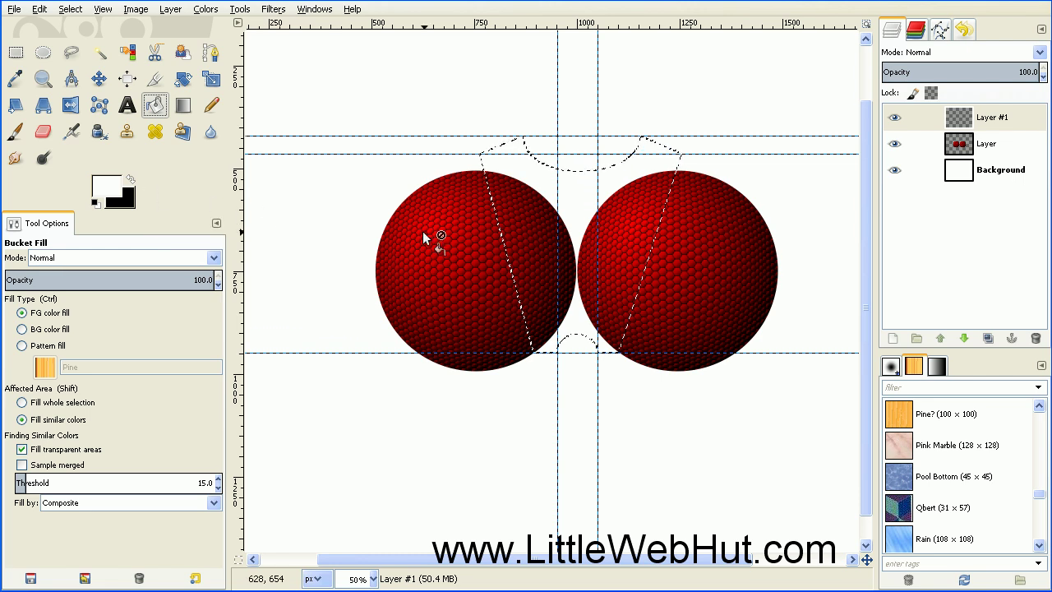
click(530, 232)
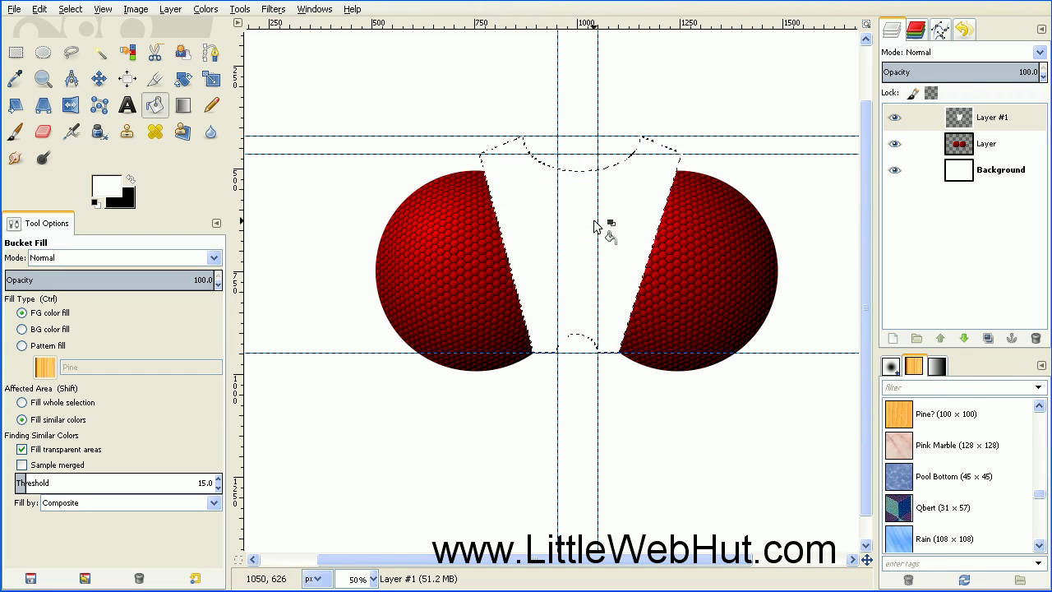
Shrink the selection of the white shape by 5 px
click(71, 10)
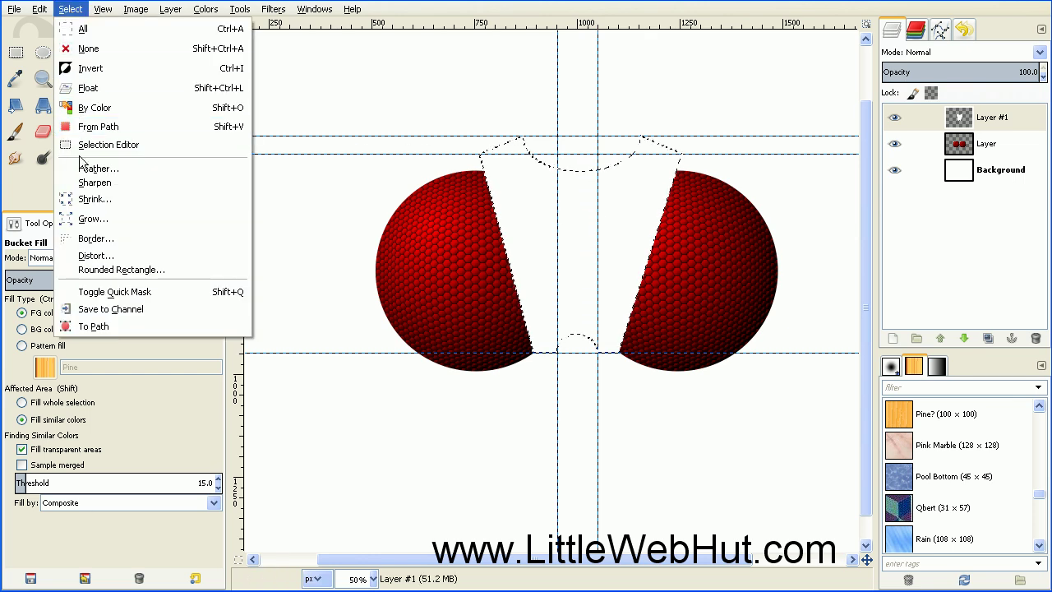
click(91, 200)
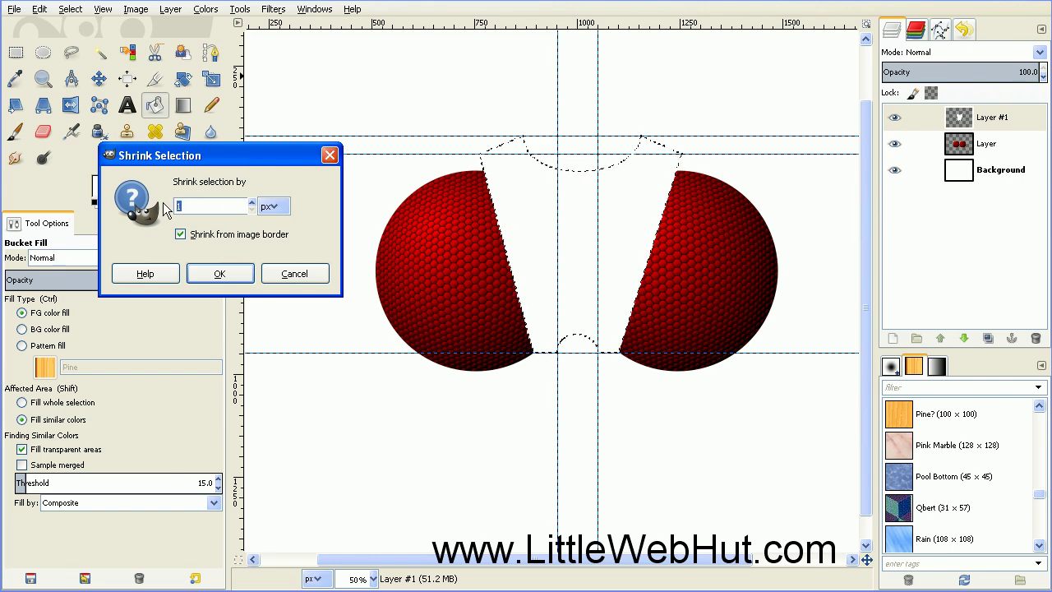
text(5)
click(220, 275)
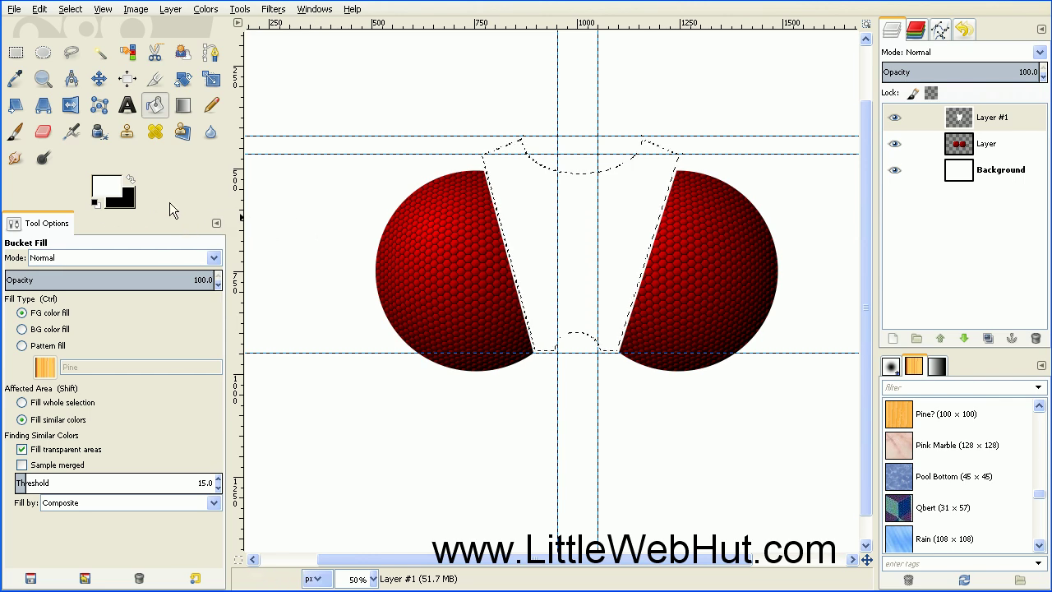
Fill the shrunken selection with black to leave a white border, and clear the selection
click(130, 178)
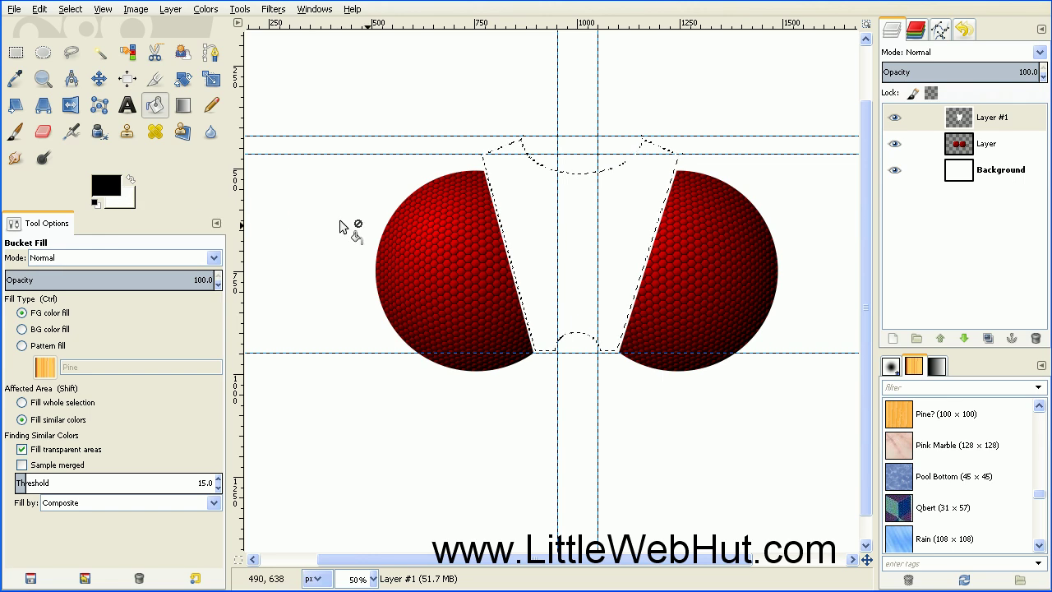
click(529, 232)
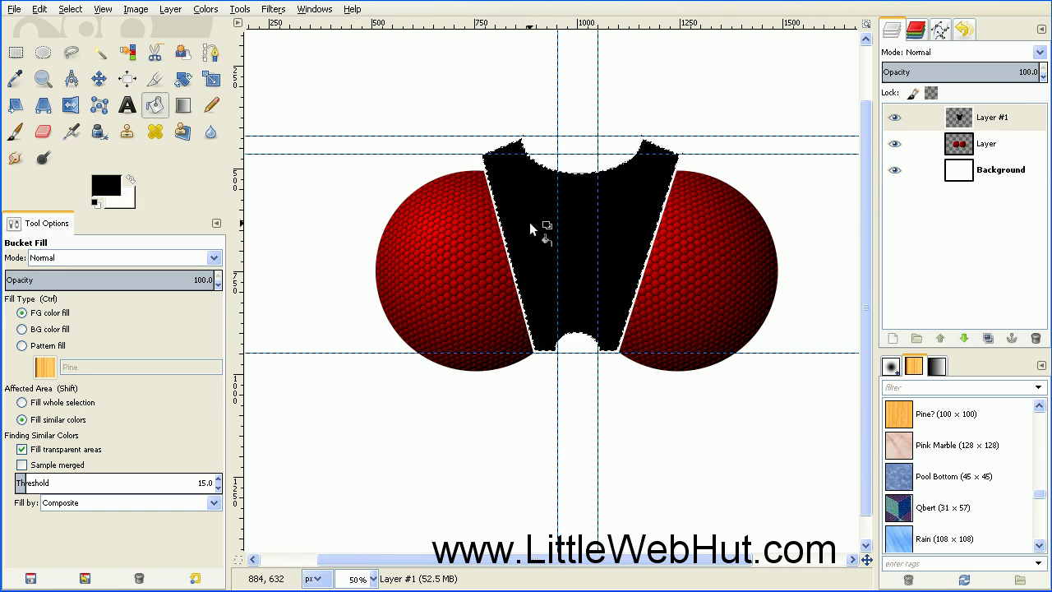
click(71, 9)
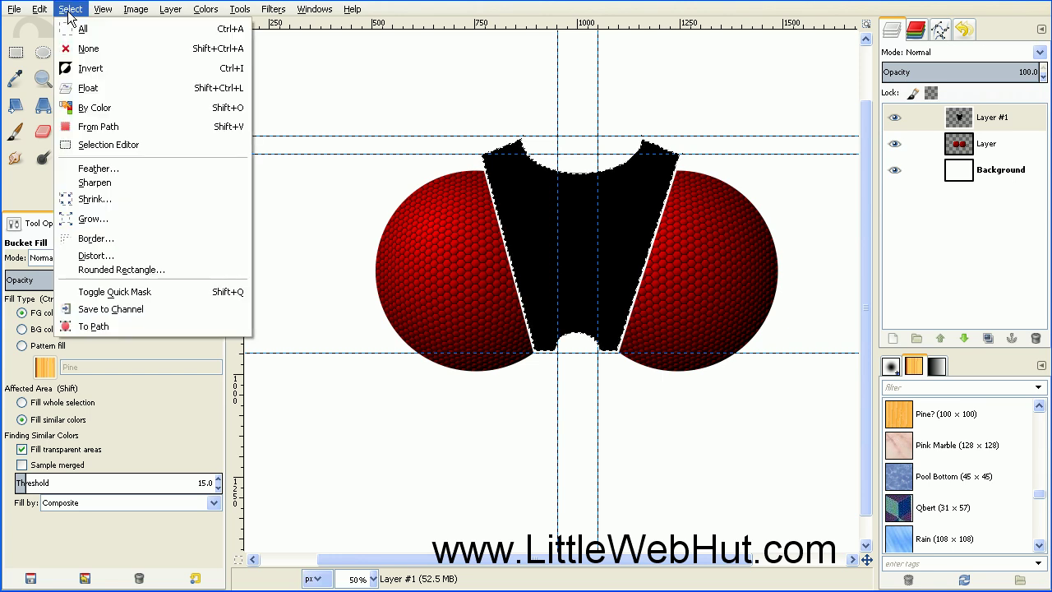
click(79, 48)
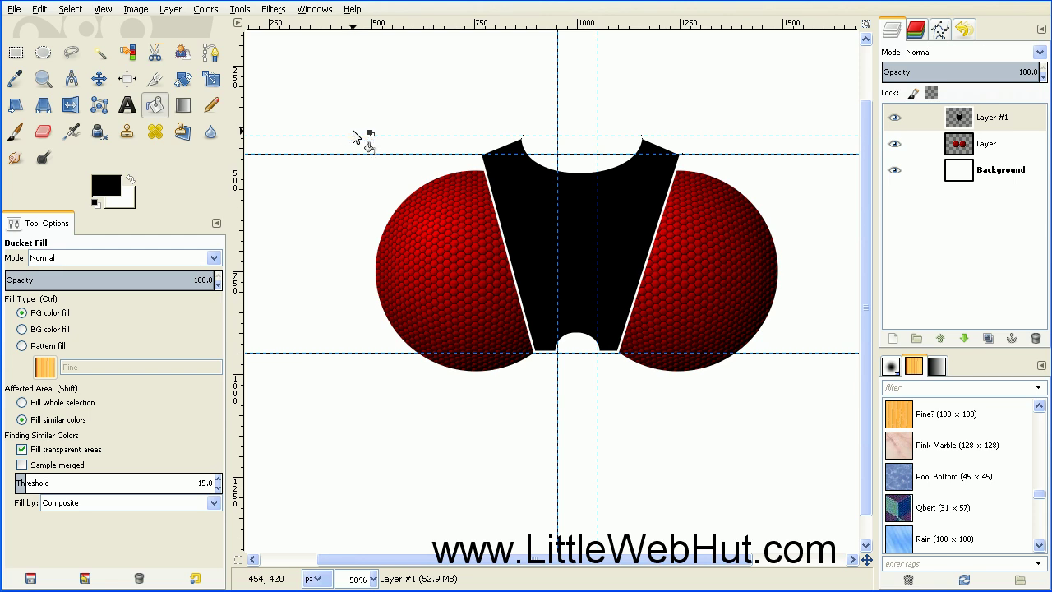
Remove all three horizontal and both vertical guides from the image
click(99, 78)
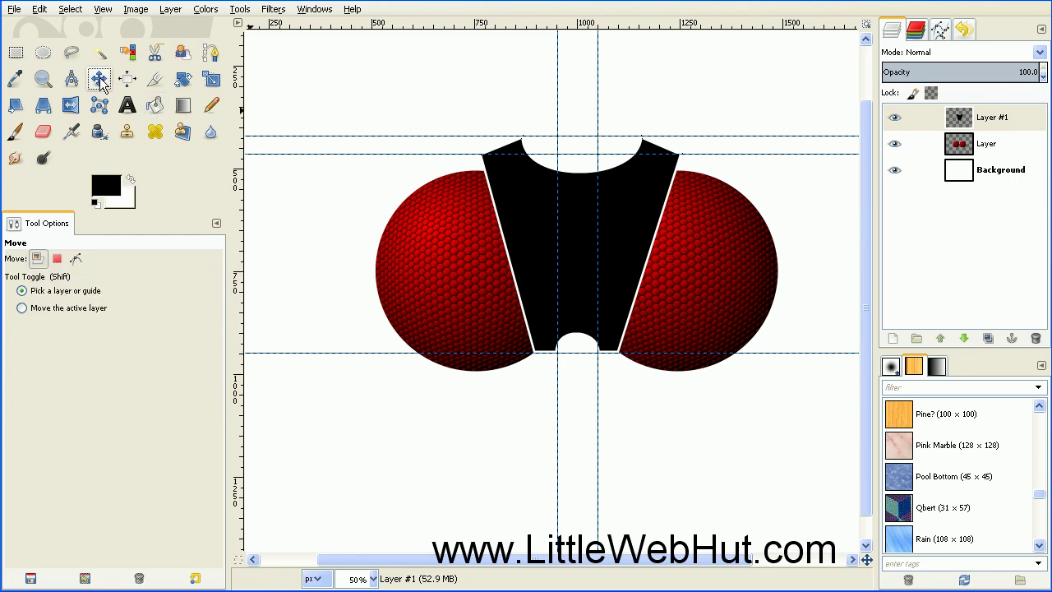
drag(289, 136, 284, 23)
drag(338, 156, 346, 24)
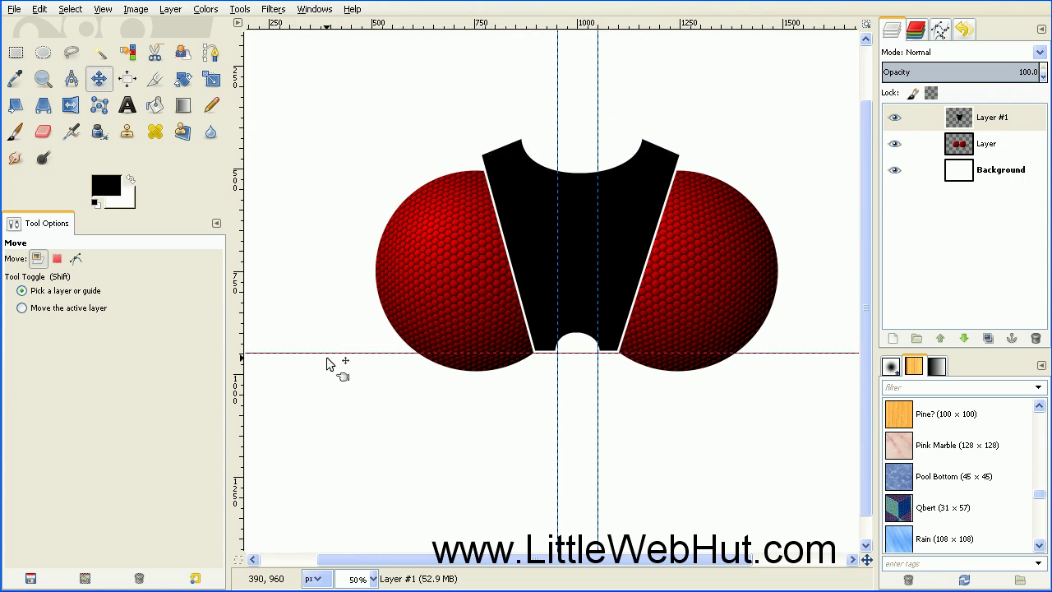
drag(329, 354, 374, 23)
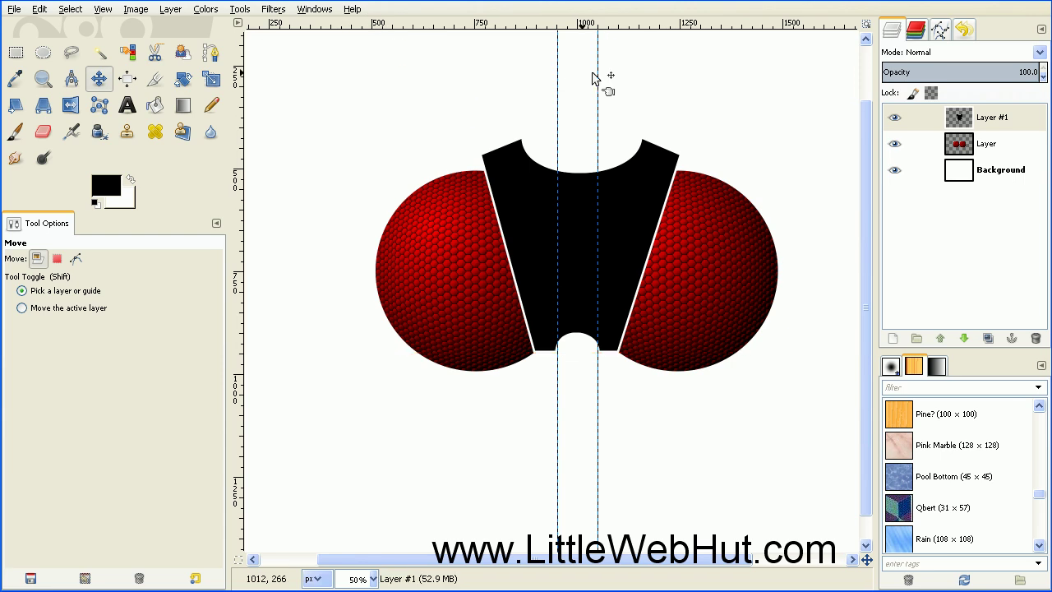
drag(562, 87, 181, 82)
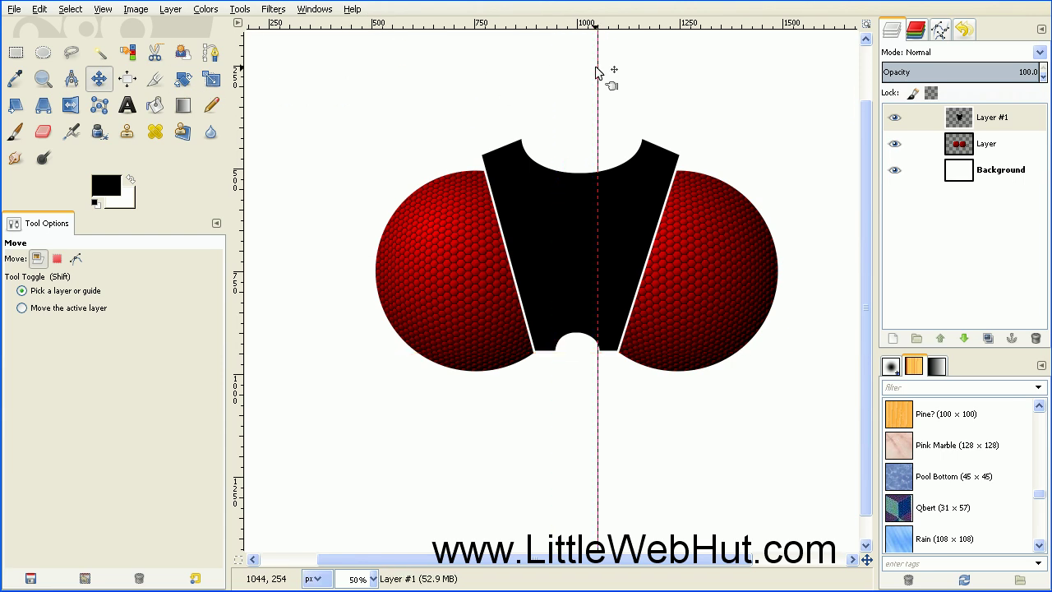
drag(602, 78, 239, 53)
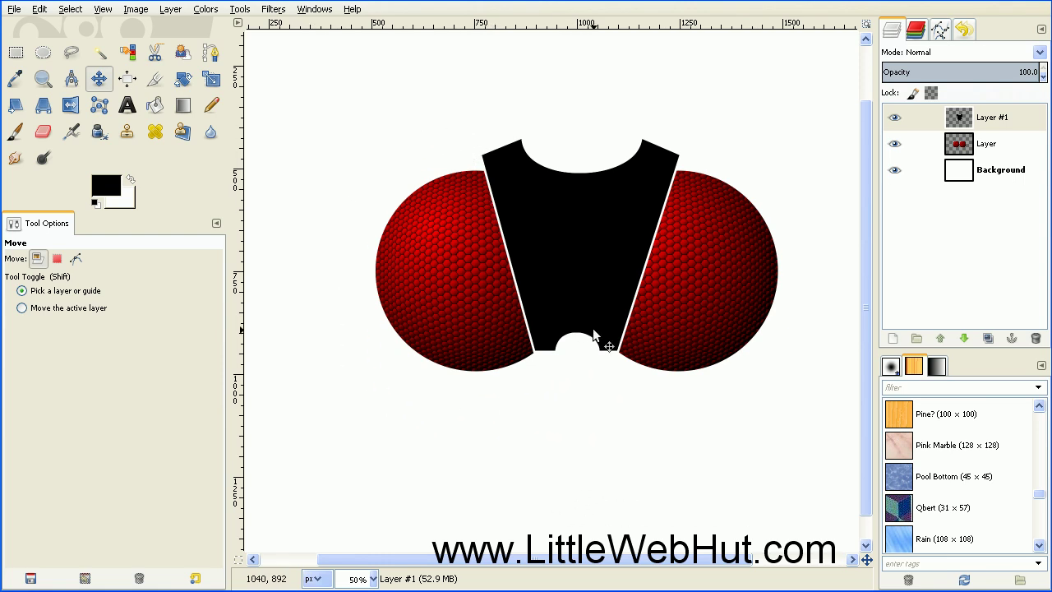
Select the Background layer and set the foreground color to white and the background color to the light blue preset
key(minus)
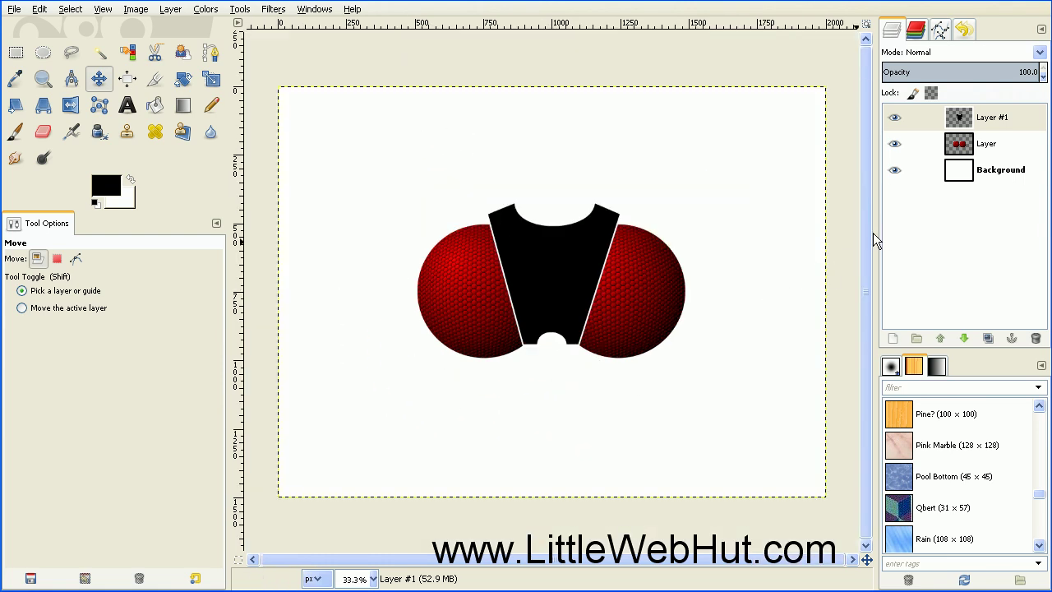
click(936, 169)
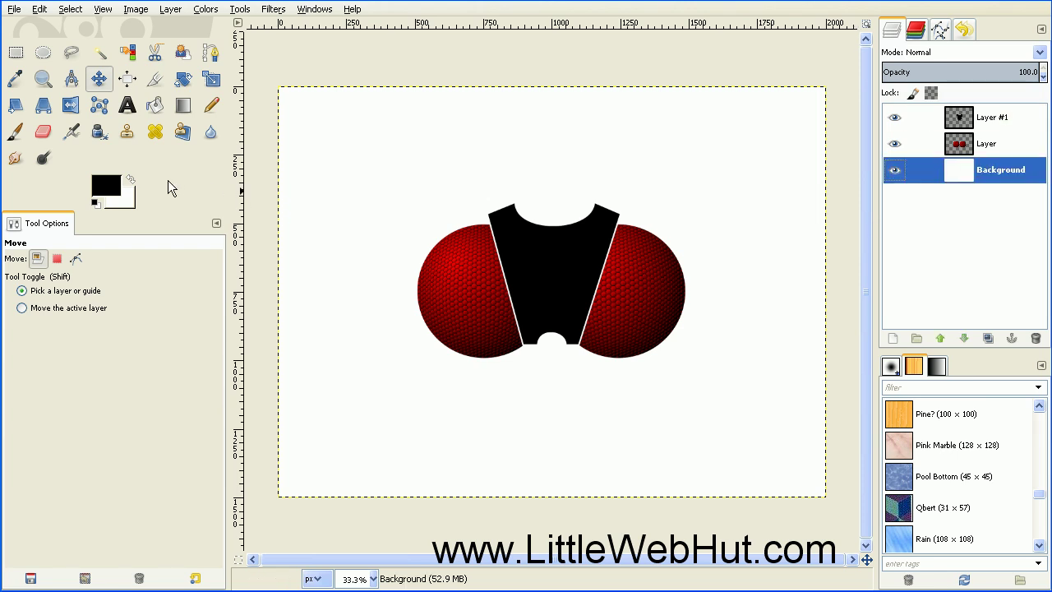
click(131, 179)
click(130, 206)
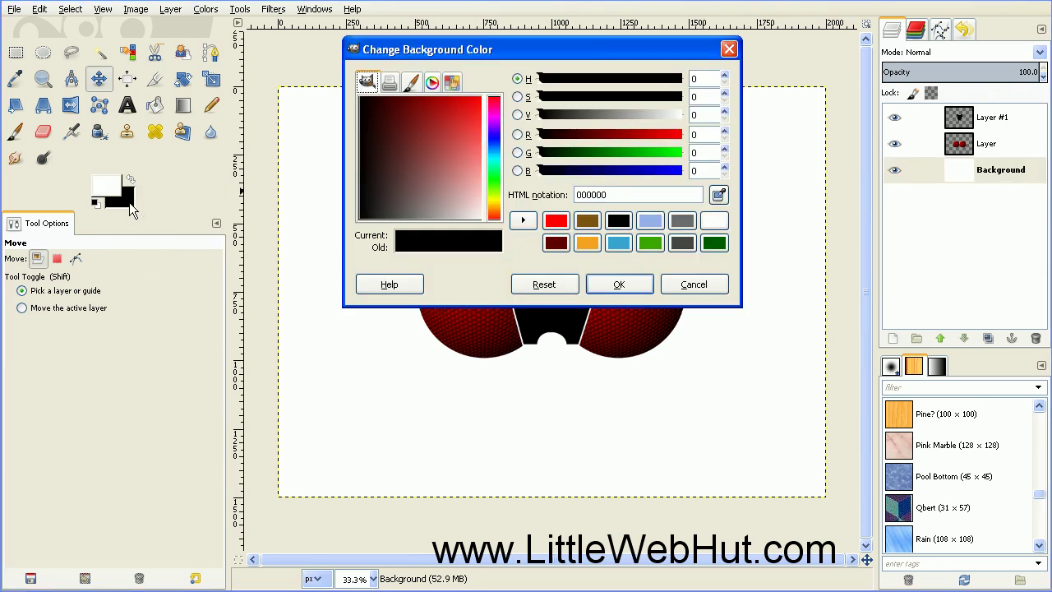
click(658, 221)
click(619, 284)
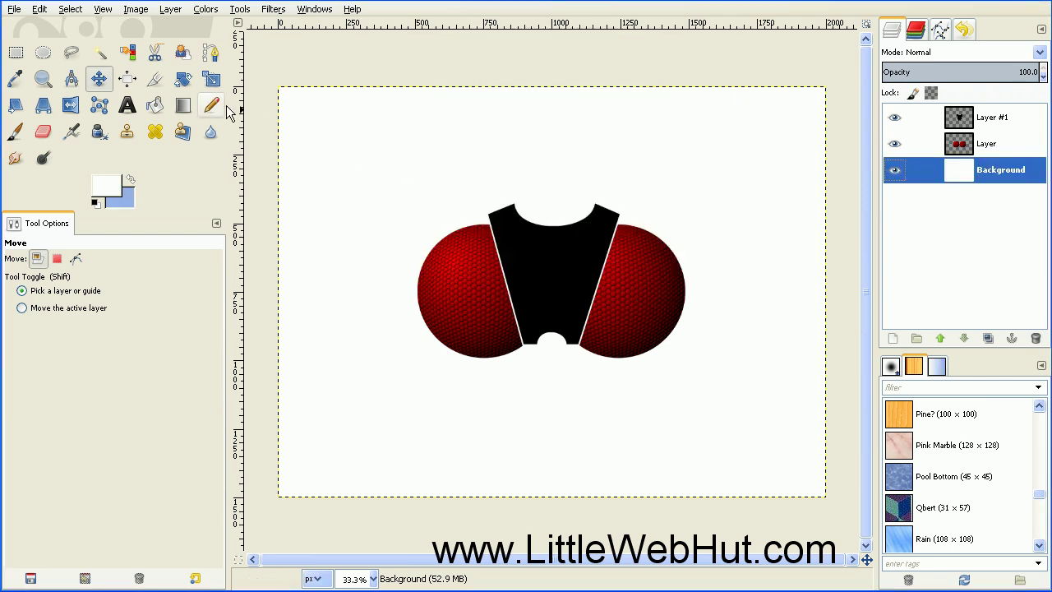
Blend a linear white-to-light-blue gradient about 168 px long straight down from near the top edge of the Background layer
click(183, 104)
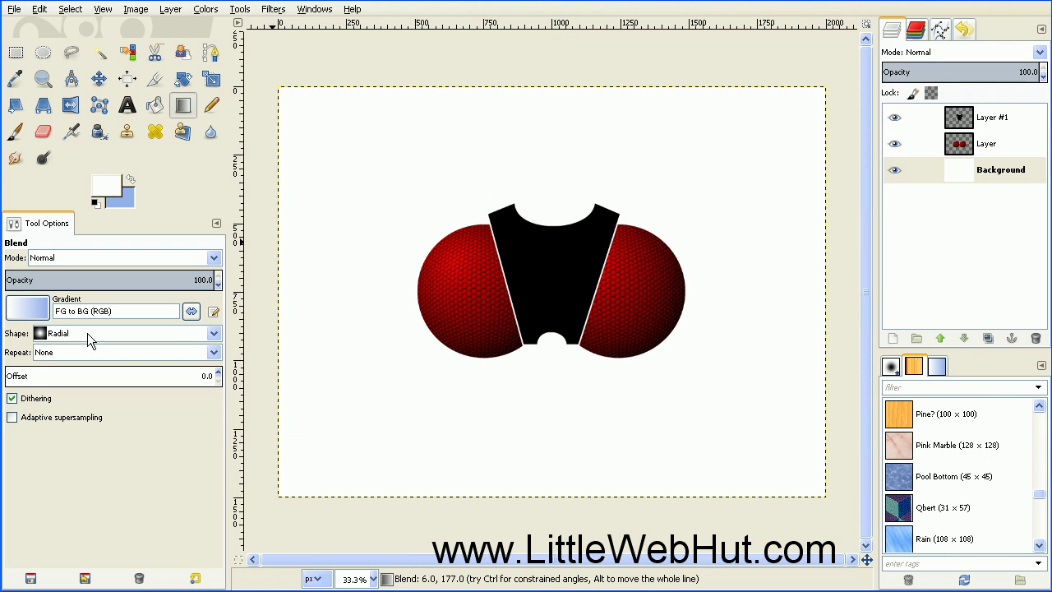
click(167, 336)
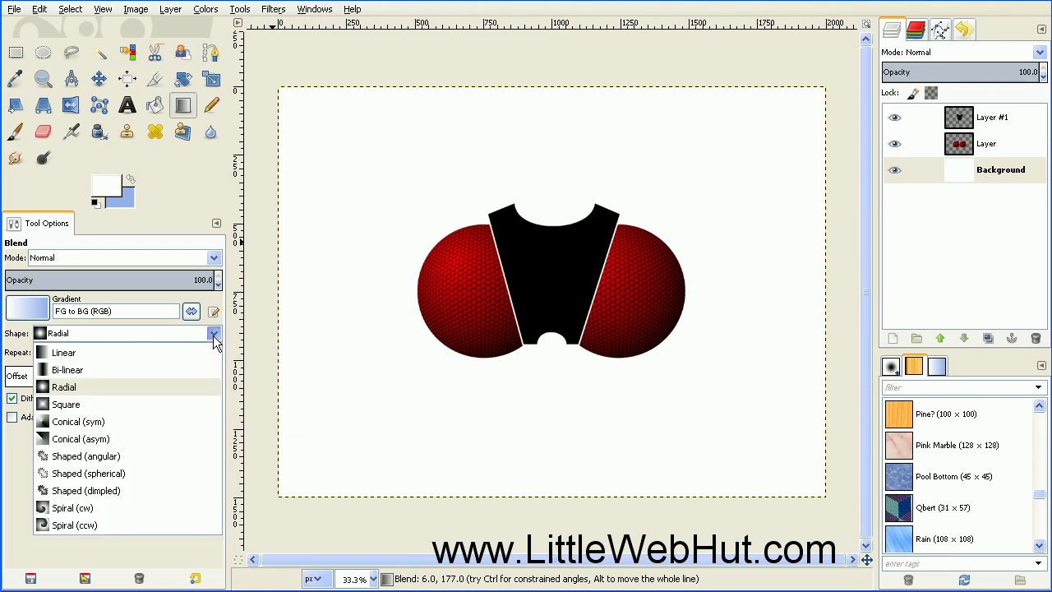
click(133, 353)
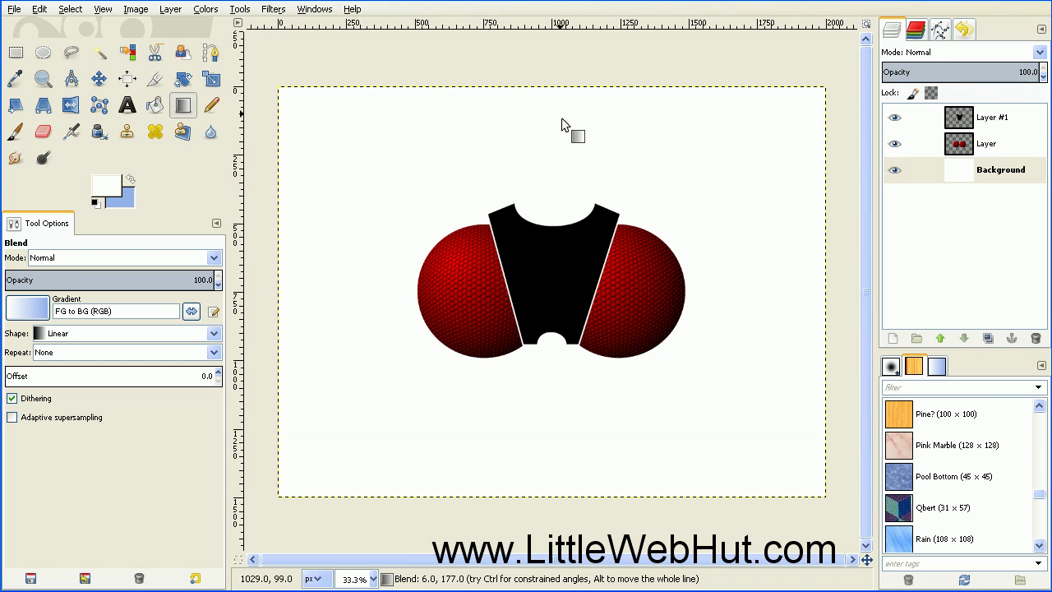
drag(557, 95, 556, 139)
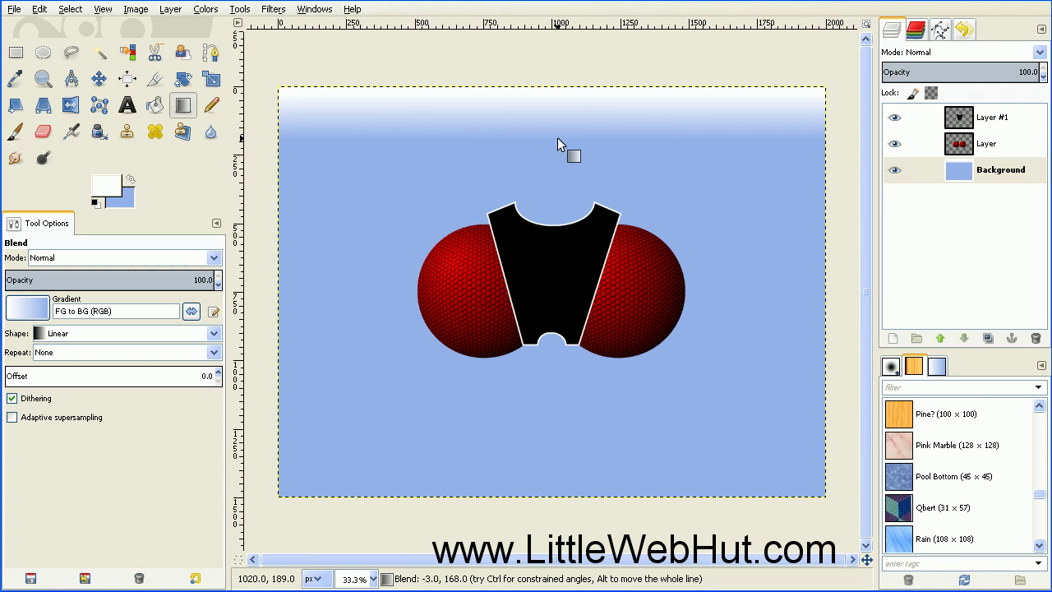
scroll(553, 250, up, 2)
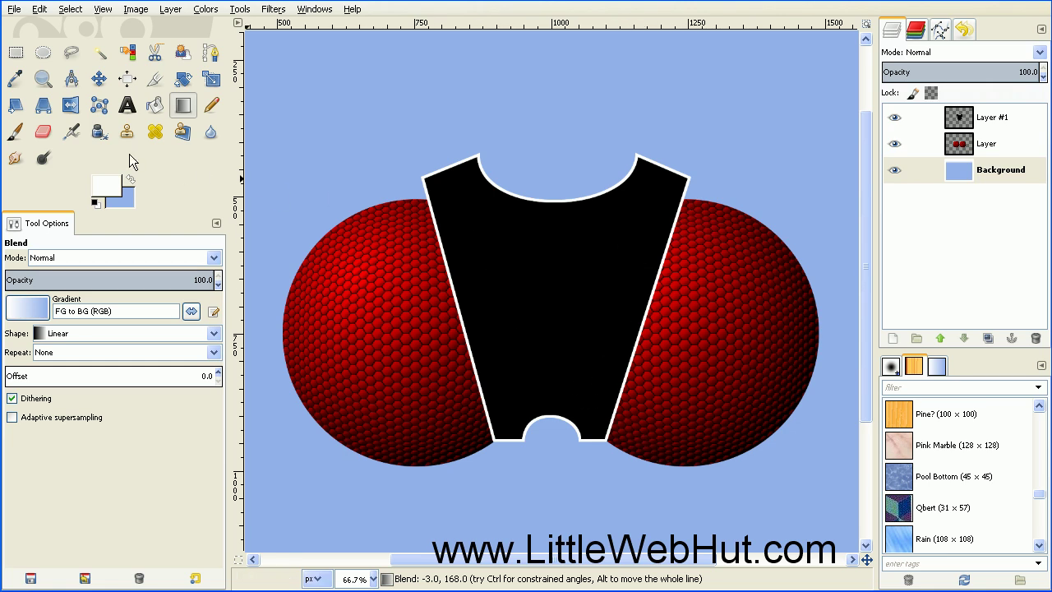
On Layer #1, erase the black shape where it overlaps both red balls, using the 2. Hardness 100 brush at size 800
click(44, 133)
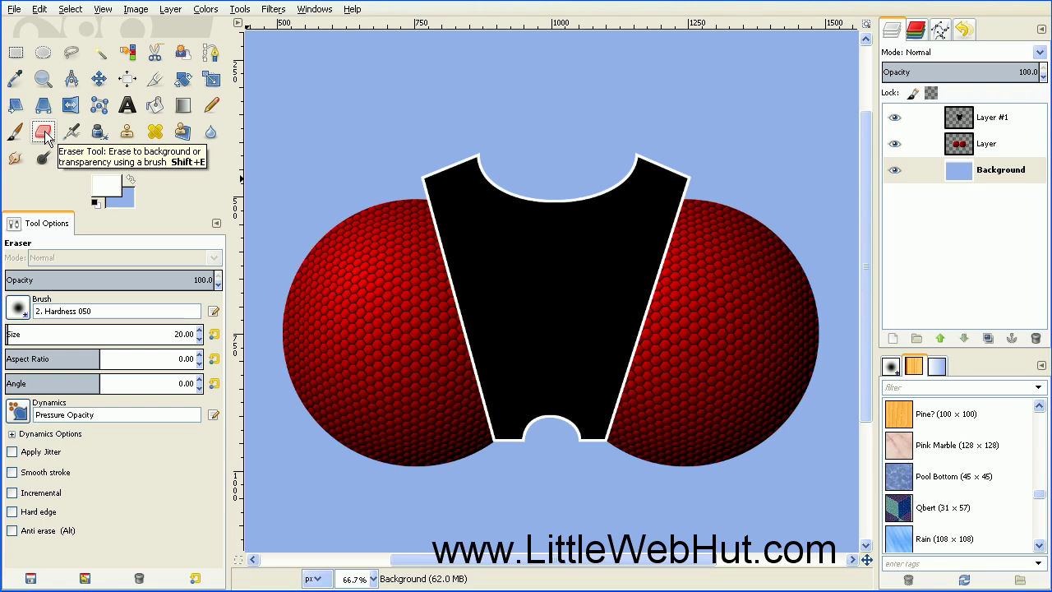
click(18, 309)
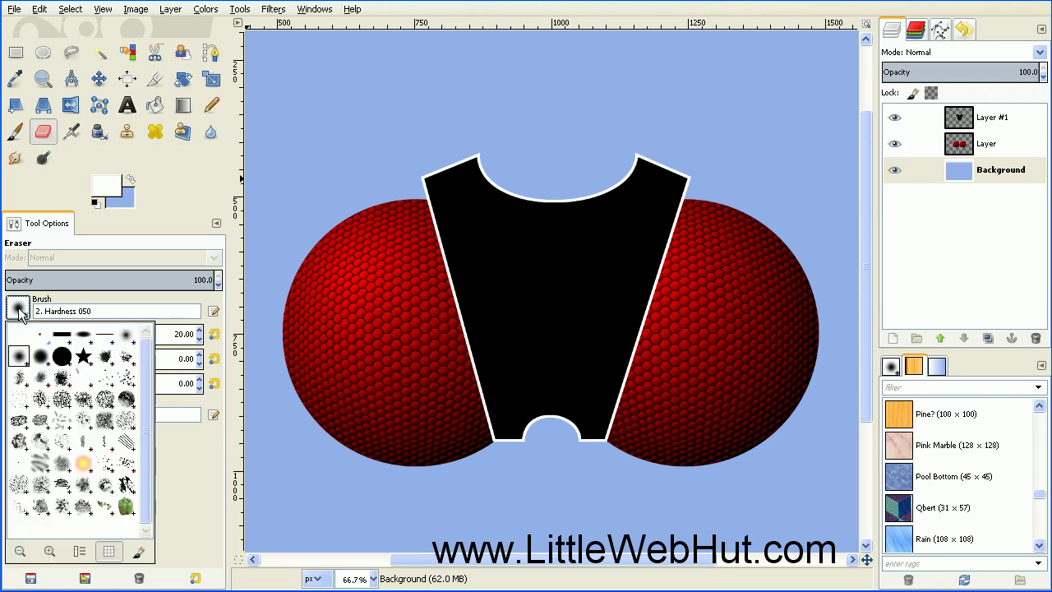
click(71, 362)
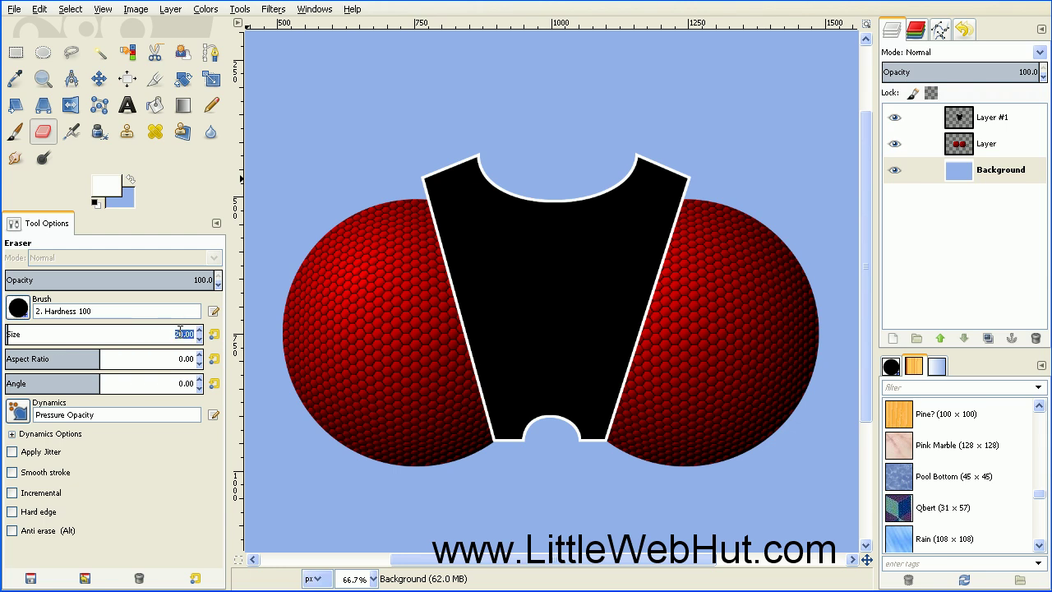
text(800)
key(Return)
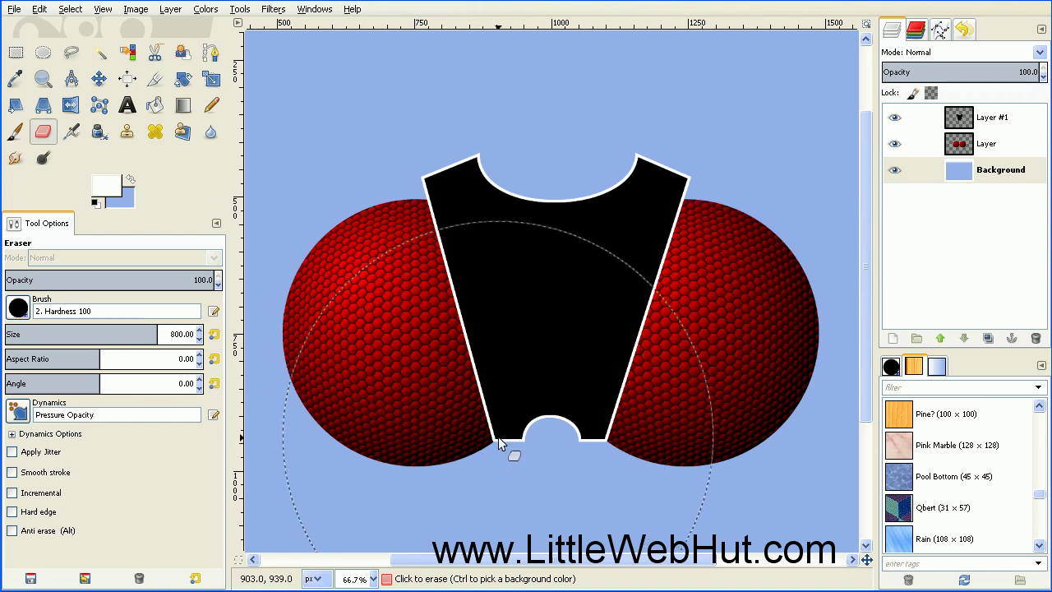
mouse_move(443, 406)
mouse_down()
mouse_move(342, 363)
mouse_move(302, 374)
mouse_move(420, 363)
mouse_up()
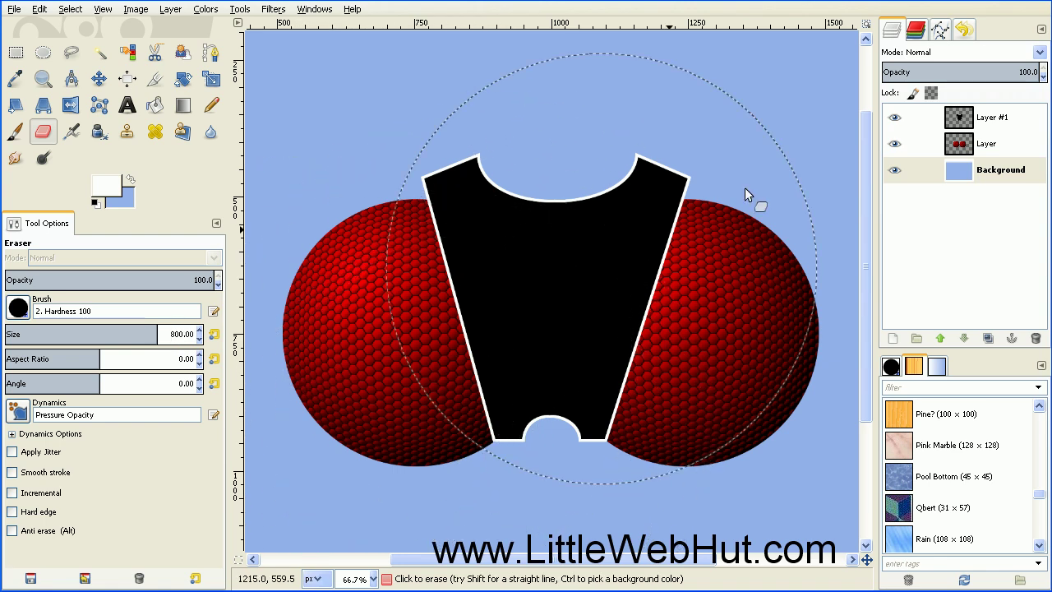
click(942, 121)
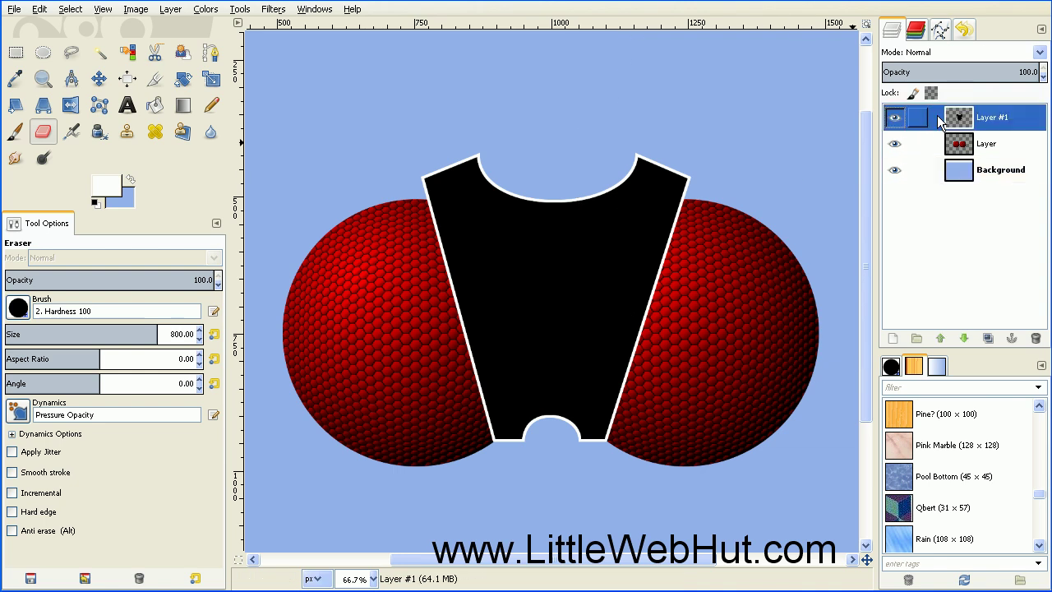
click(292, 367)
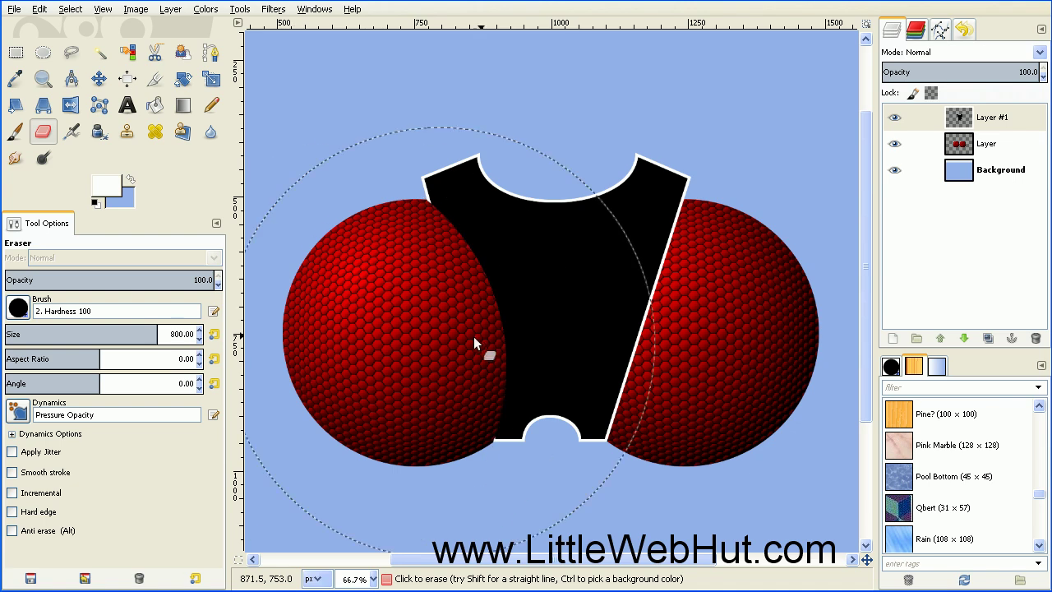
click(812, 372)
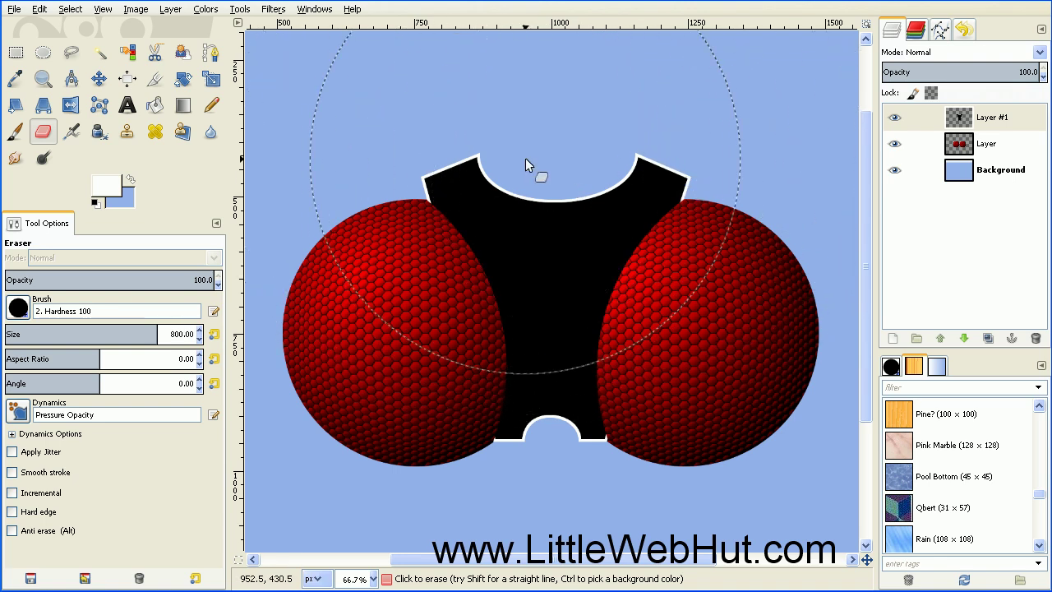
Smudge the black shape's white upper and lower edges outward into fur, using the Bristles 02 brush at size 50
click(16, 161)
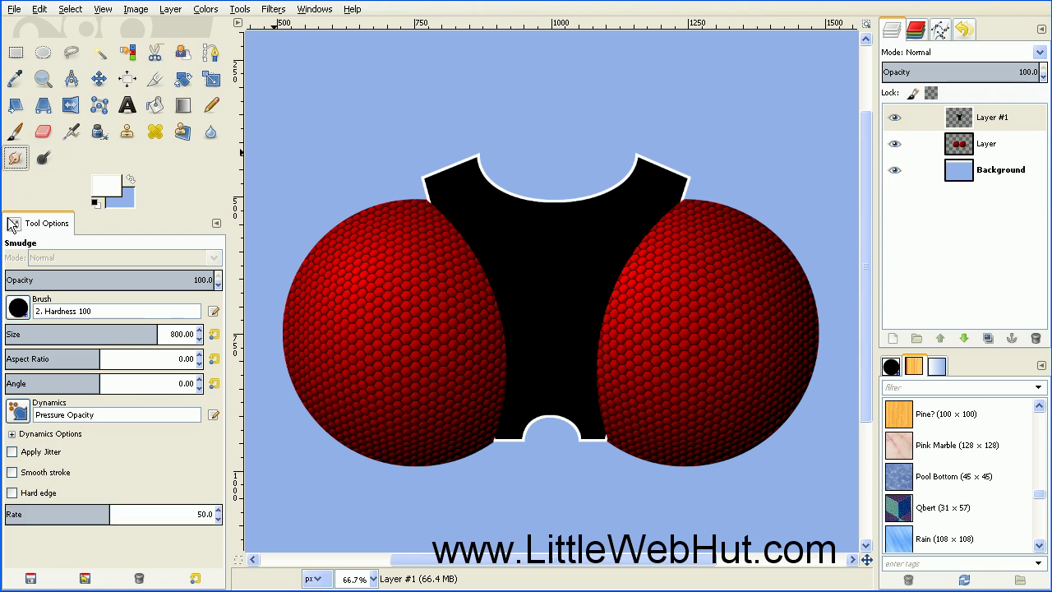
click(18, 308)
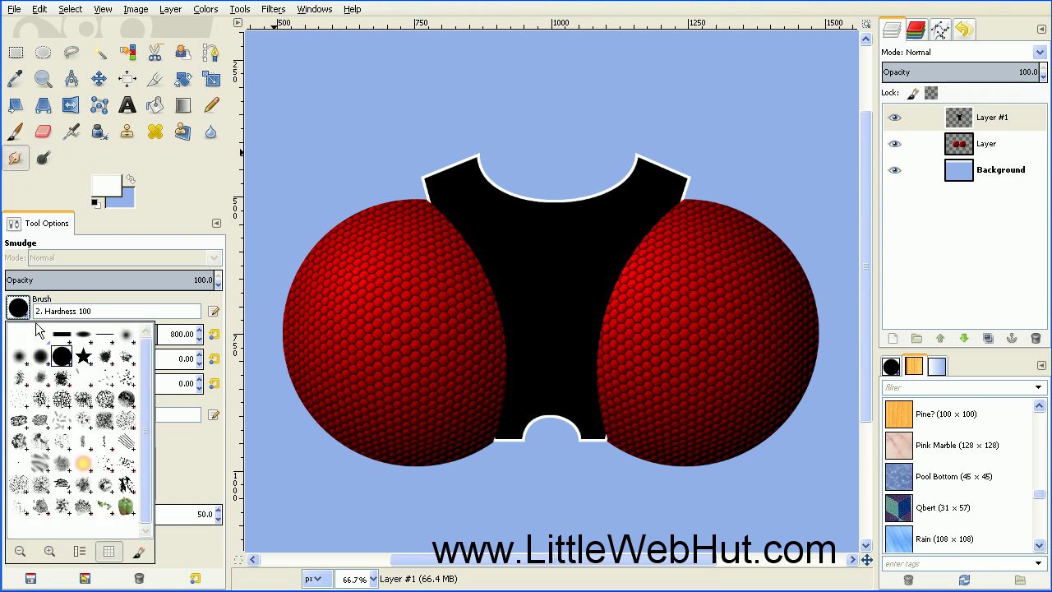
click(130, 384)
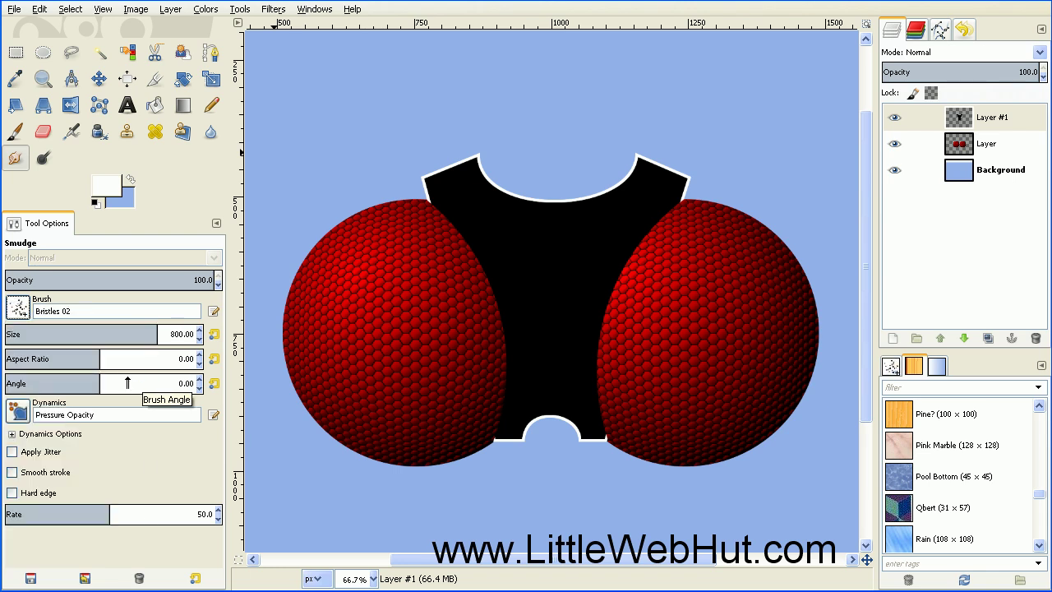
triple_click(175, 331)
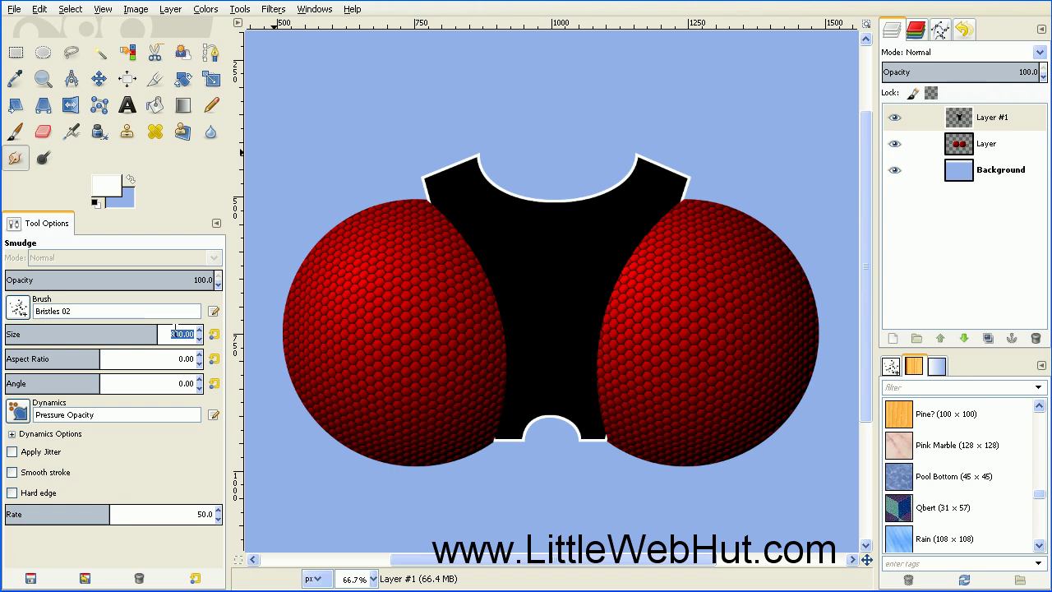
text(50)
key(Return)
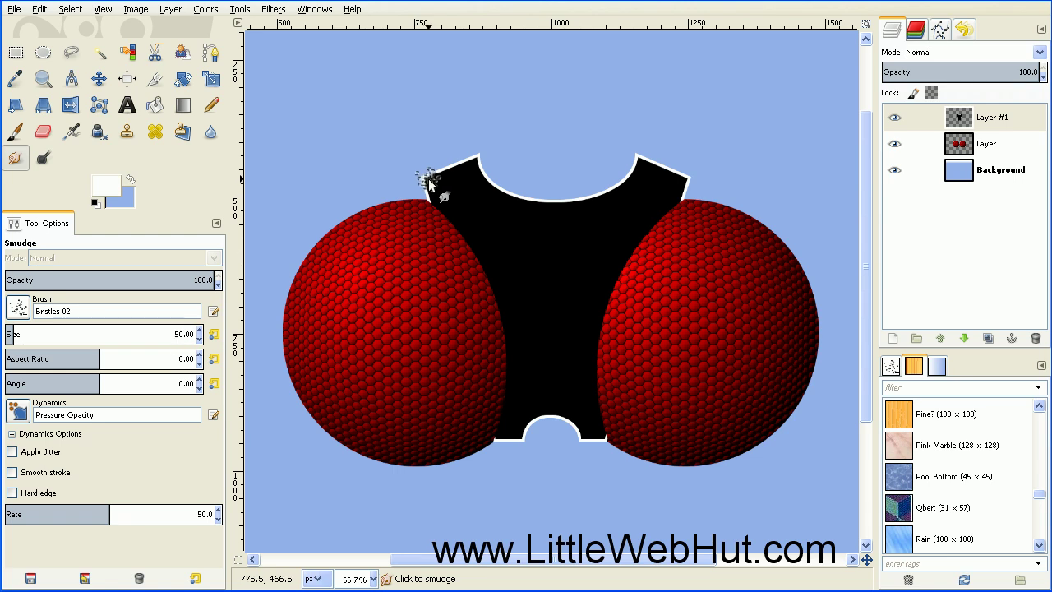
drag(420, 176, 411, 169)
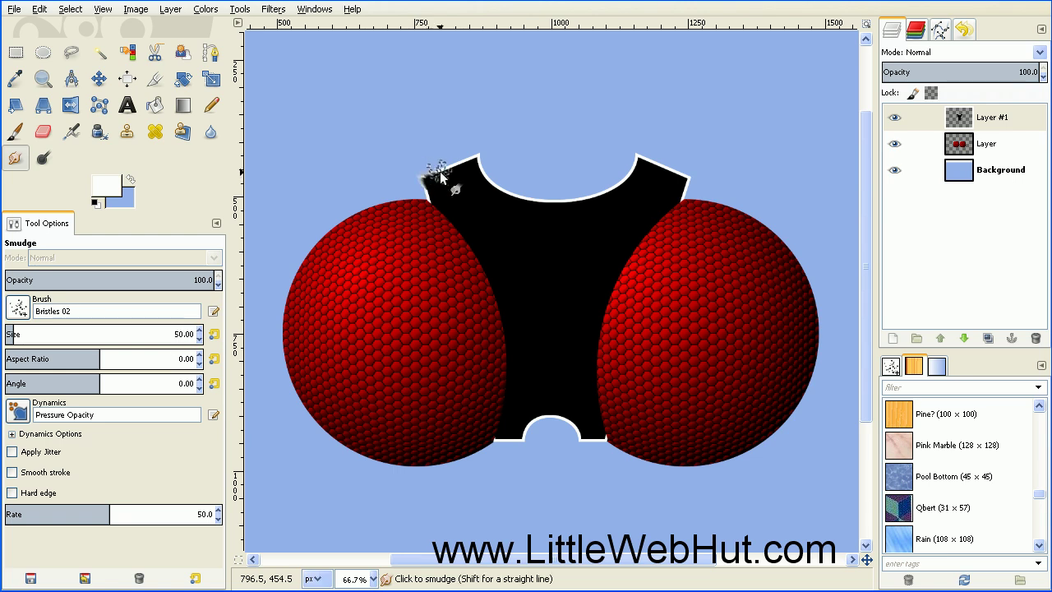
drag(439, 195, 415, 184)
drag(469, 172, 480, 141)
drag(482, 194, 494, 163)
mouse_move(526, 208)
mouse_down()
mouse_move(552, 199)
mouse_move(563, 213)
mouse_move(583, 197)
mouse_move(609, 200)
mouse_move(622, 187)
mouse_move(612, 162)
mouse_move(631, 184)
mouse_move(651, 136)
mouse_move(646, 171)
mouse_move(639, 154)
mouse_move(660, 176)
mouse_move(699, 184)
mouse_move(678, 196)
mouse_move(645, 165)
mouse_move(689, 198)
mouse_up()
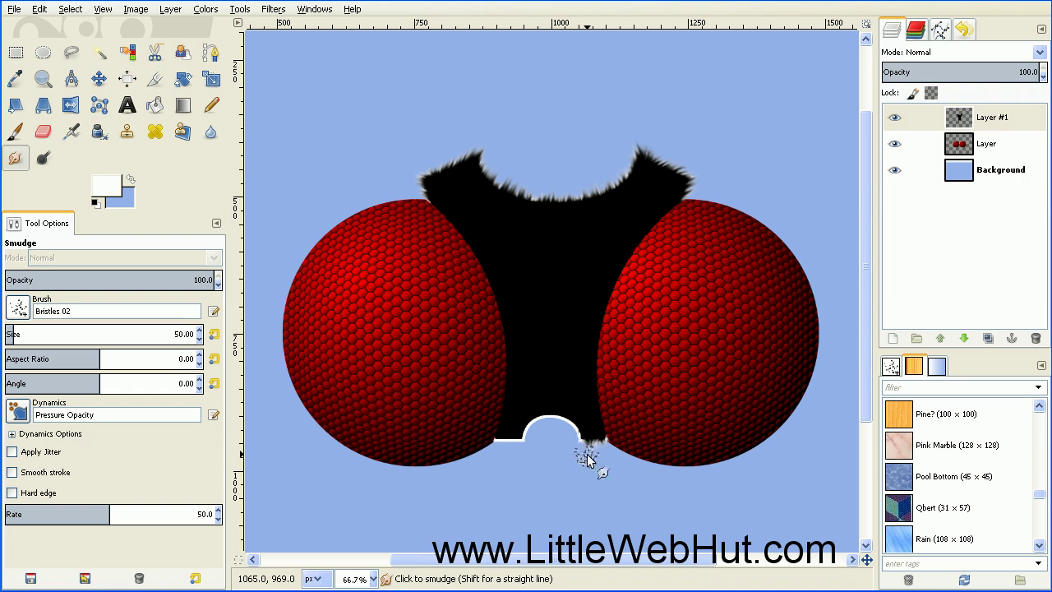
mouse_move(581, 433)
mouse_down()
mouse_move(559, 408)
mouse_move(558, 430)
mouse_move(549, 409)
mouse_move(558, 432)
mouse_move(542, 412)
mouse_move(552, 438)
mouse_move(526, 422)
mouse_move(509, 460)
mouse_up()
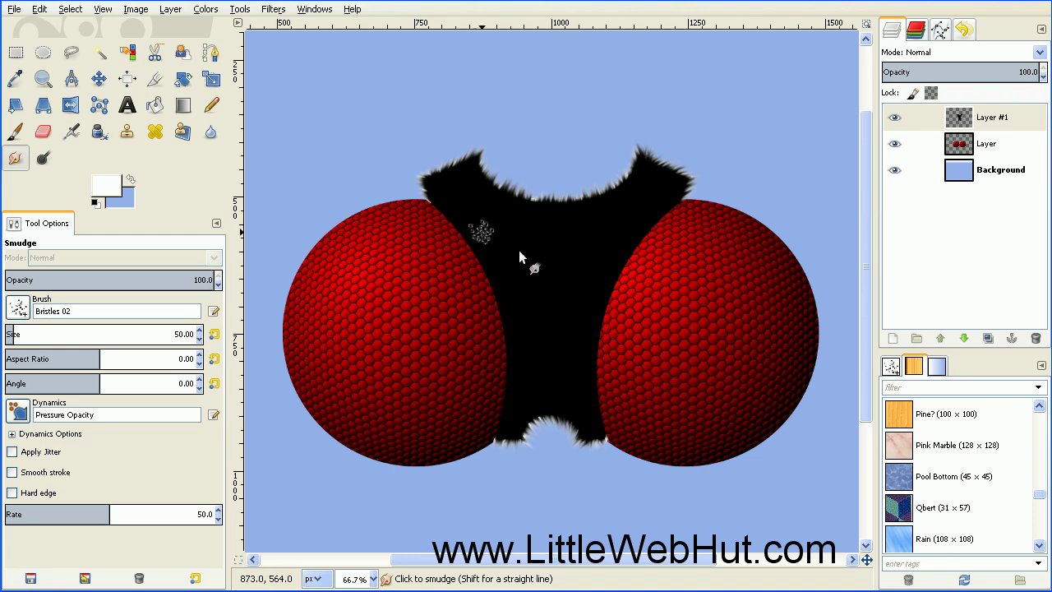
Airbrush brown (7d5412) over the middle of the black shape's forked upper part and as a small round patch below it
click(104, 183)
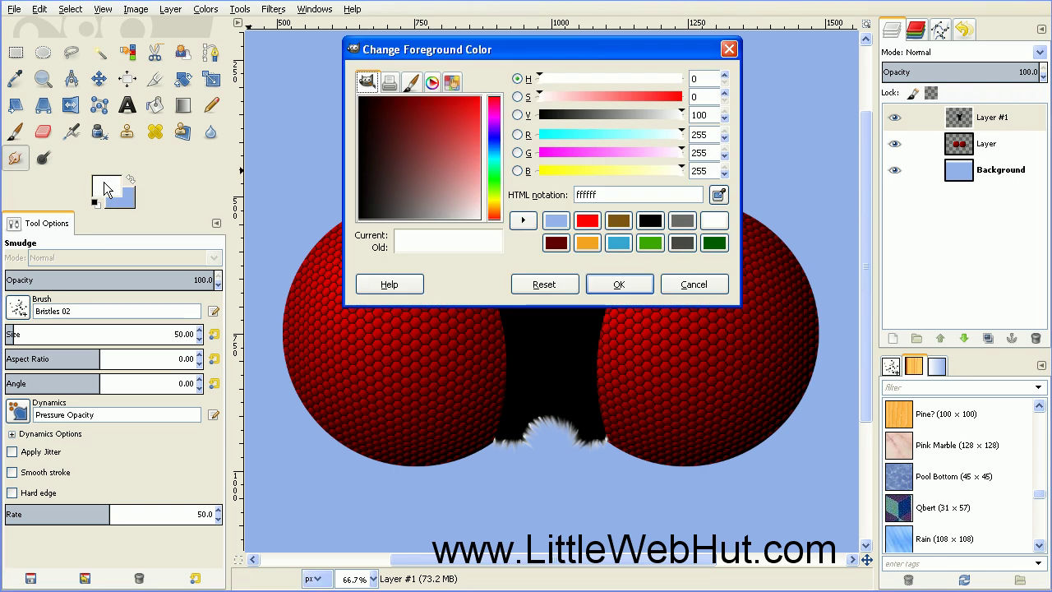
click(618, 220)
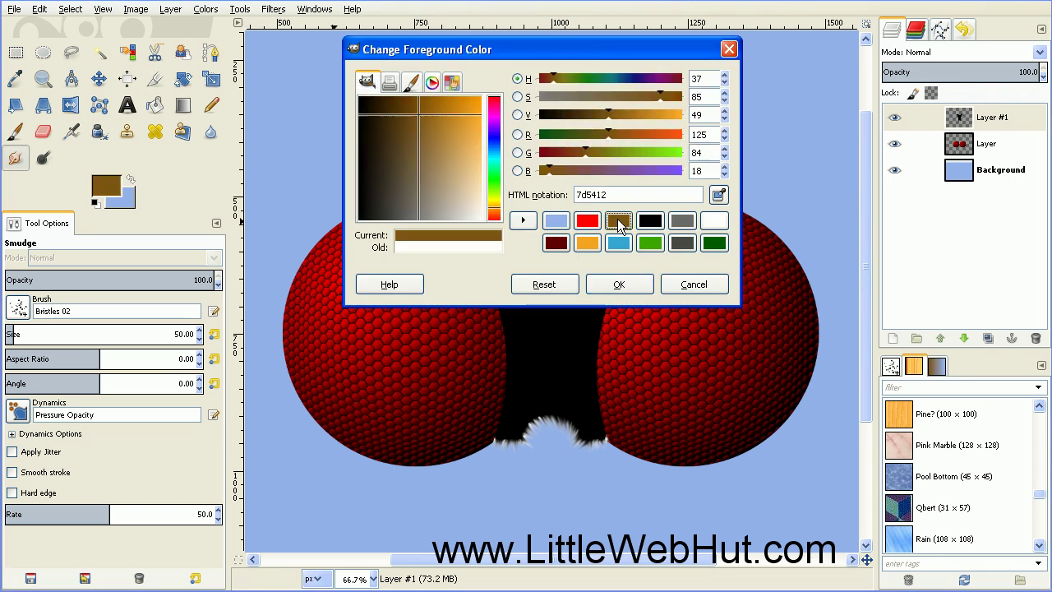
click(620, 284)
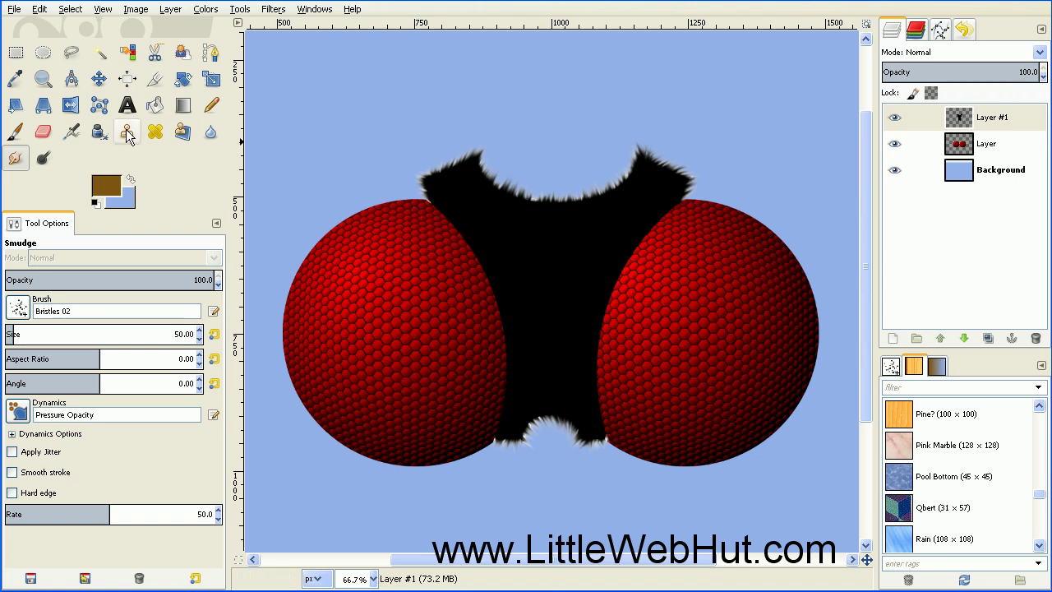
click(73, 134)
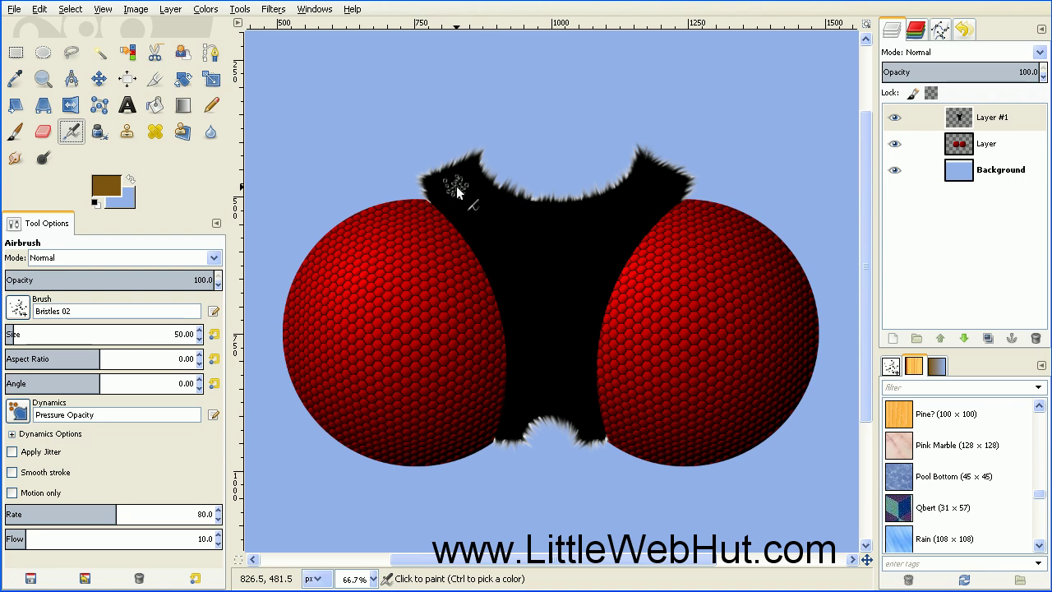
mouse_move(457, 187)
mouse_down()
mouse_move(516, 268)
mouse_move(533, 316)
mouse_move(562, 315)
mouse_up()
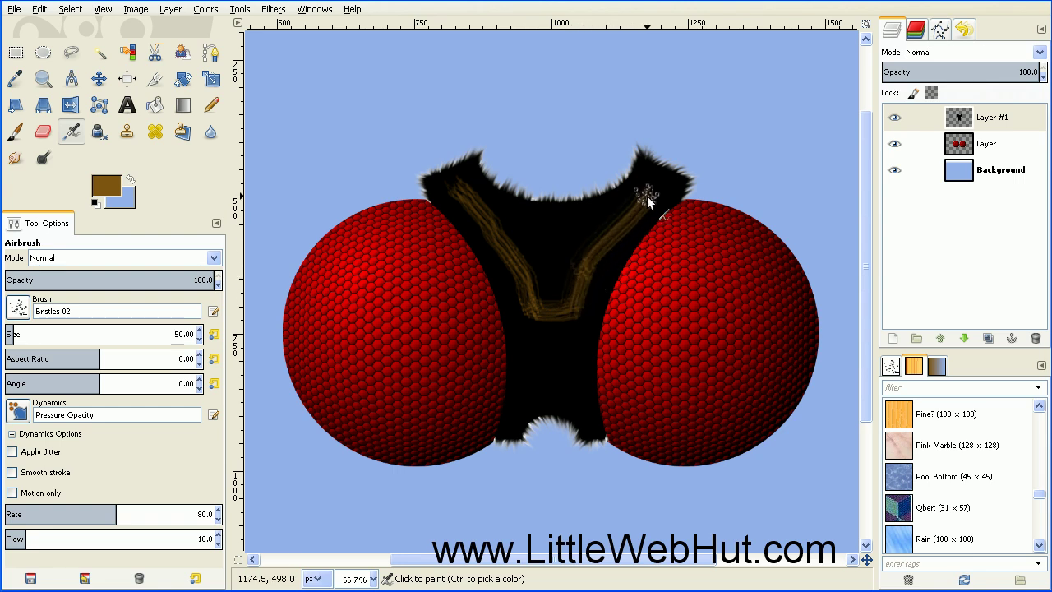
mouse_move(654, 189)
mouse_down()
mouse_move(622, 217)
mouse_move(551, 245)
mouse_move(500, 230)
mouse_move(505, 238)
mouse_up()
mouse_move(535, 276)
mouse_down()
mouse_move(578, 278)
mouse_move(552, 250)
mouse_move(558, 258)
mouse_move(510, 234)
mouse_move(561, 245)
mouse_move(553, 302)
mouse_move(604, 213)
mouse_up()
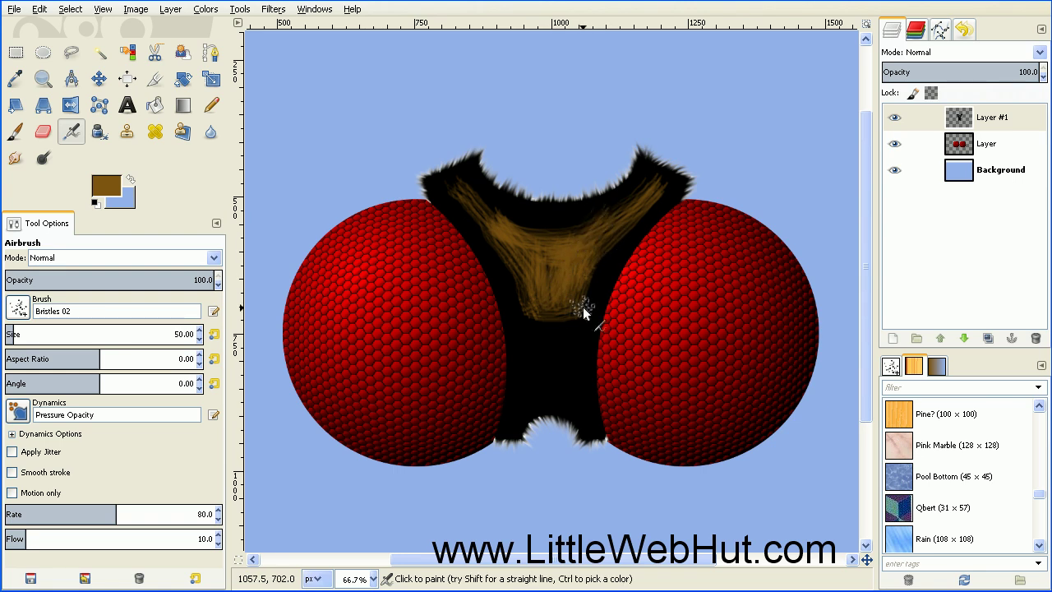
mouse_move(540, 351)
mouse_down()
mouse_move(564, 356)
mouse_move(566, 370)
mouse_up()
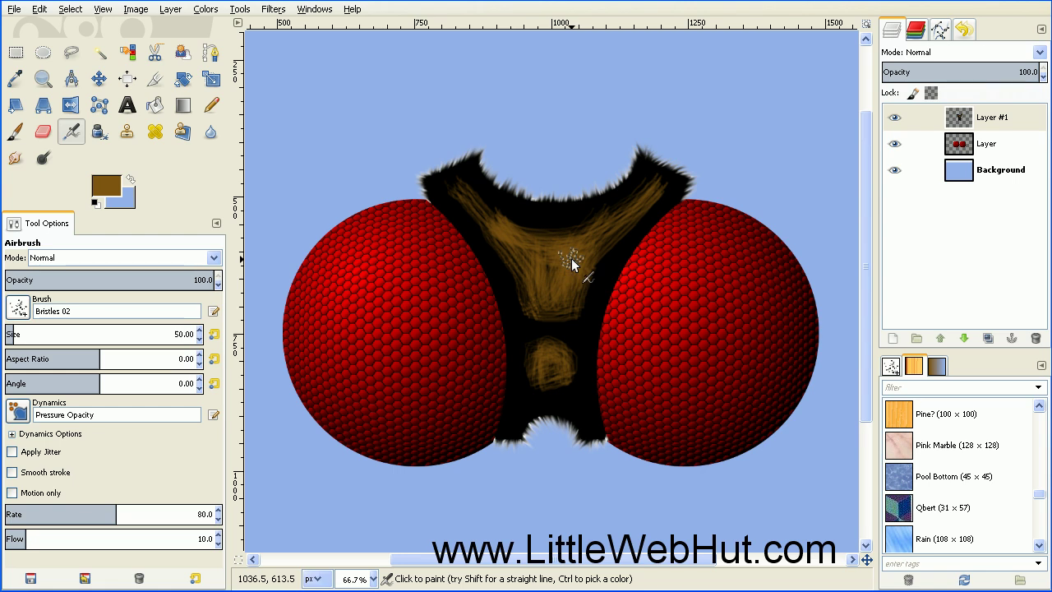
Set the foreground color to white and airbrush highlight strokes along both arms and the center of the large brown area
click(103, 190)
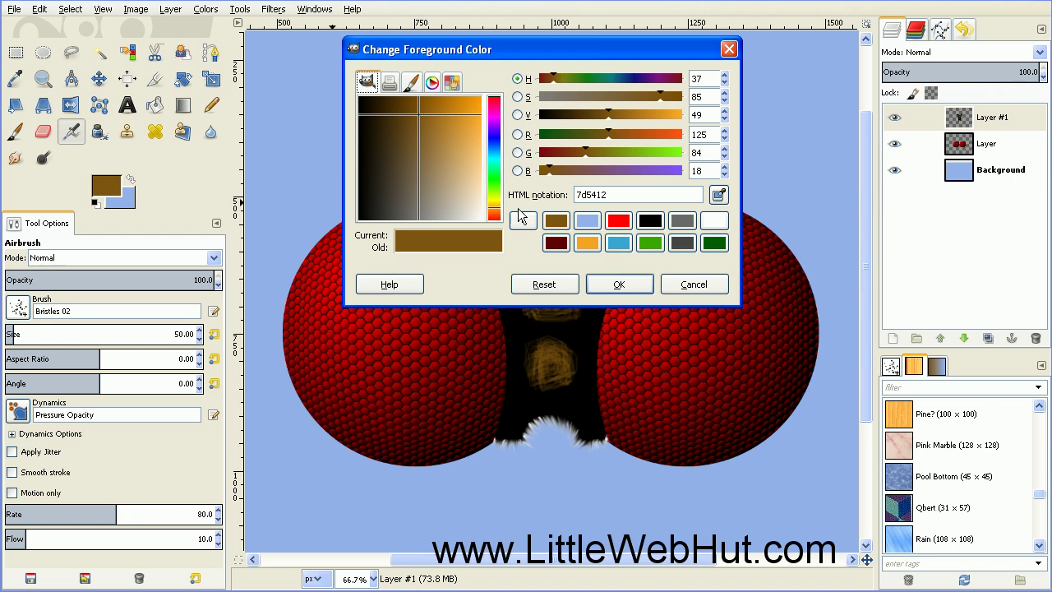
click(712, 224)
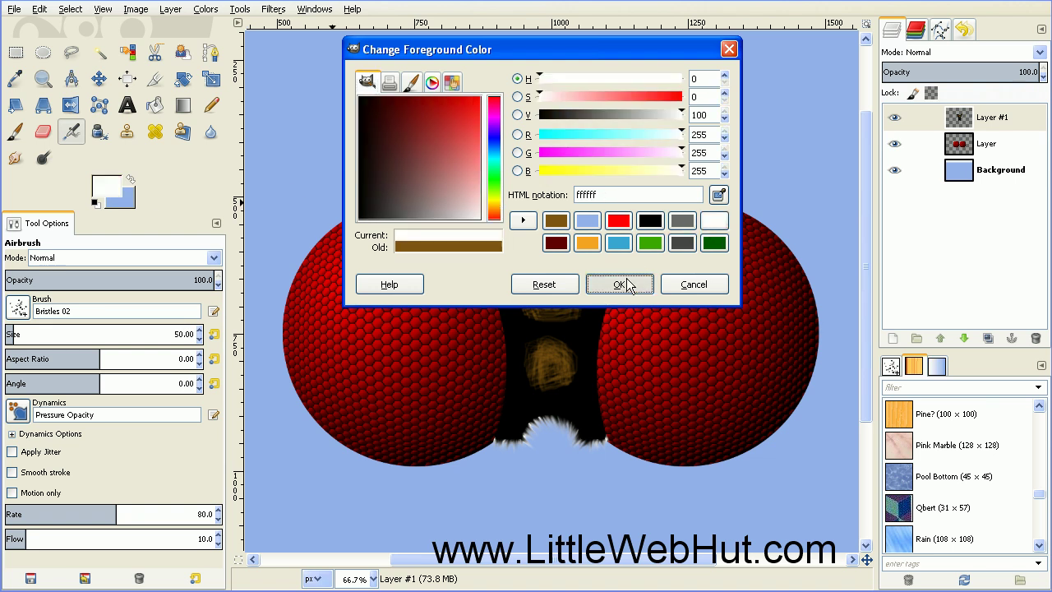
click(618, 283)
drag(473, 206, 542, 302)
drag(630, 217, 555, 300)
drag(541, 238, 568, 265)
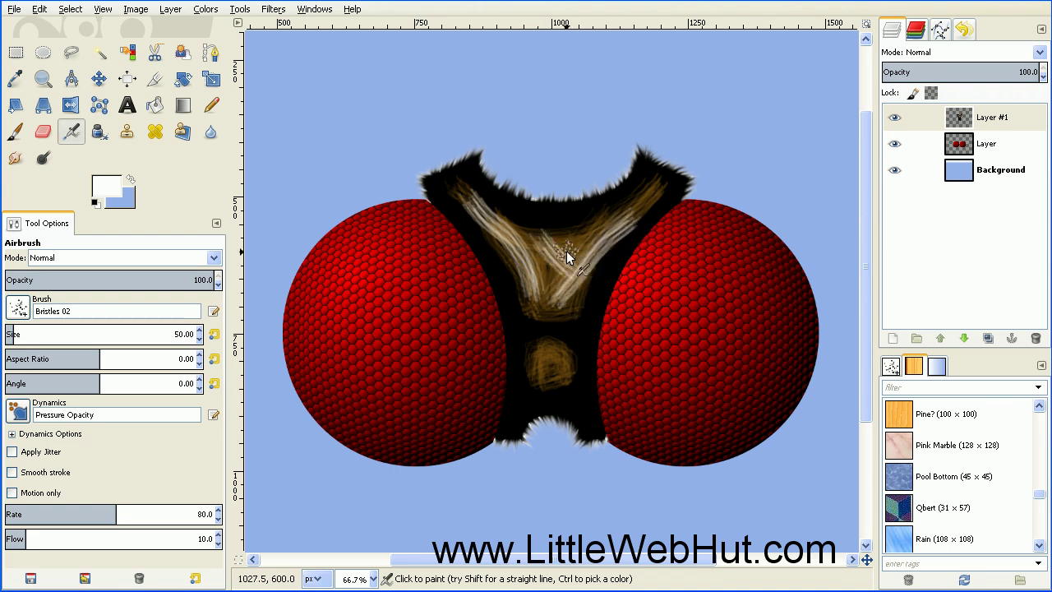
Smudge the white and brown strokes and the small brown patch outward so they blend like fur
click(15, 158)
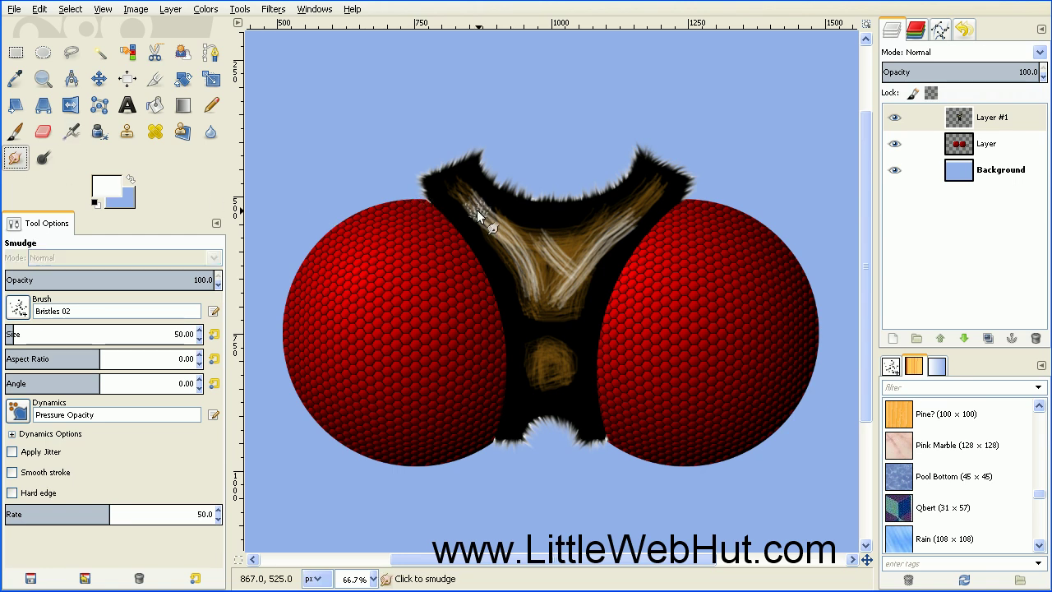
drag(461, 207, 449, 188)
mouse_move(498, 221)
mouse_down()
mouse_move(473, 229)
mouse_move(505, 237)
mouse_move(496, 246)
mouse_up()
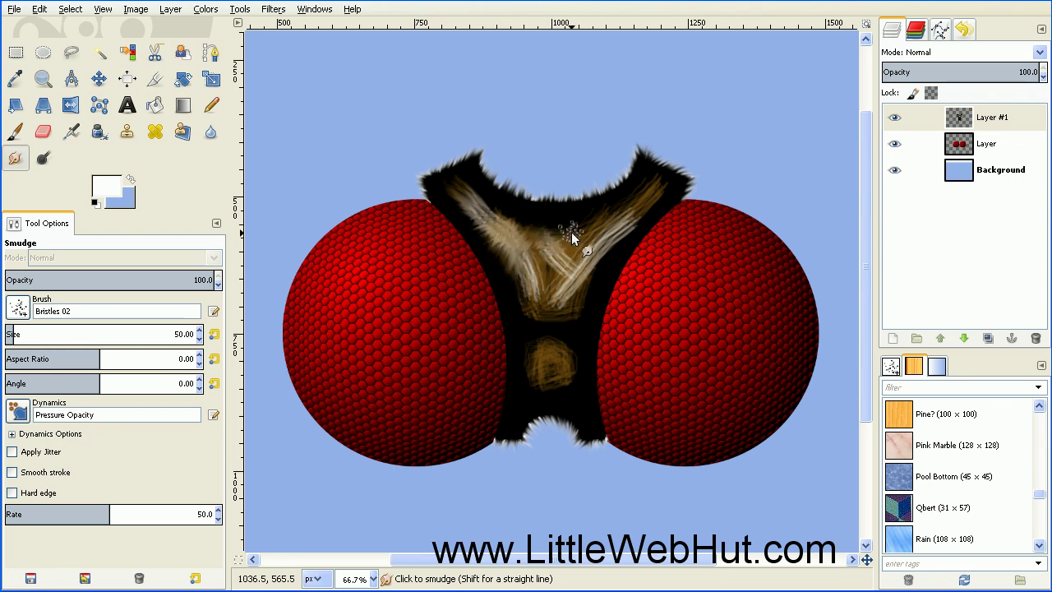
mouse_move(590, 233)
mouse_down()
mouse_move(662, 185)
mouse_move(641, 220)
mouse_move(635, 210)
mouse_move(587, 302)
mouse_up()
mouse_move(580, 256)
mouse_down()
mouse_move(579, 313)
mouse_move(576, 284)
mouse_move(564, 313)
mouse_move(572, 295)
mouse_move(528, 314)
mouse_move(573, 308)
mouse_move(532, 297)
mouse_move(550, 300)
mouse_move(512, 276)
mouse_move(539, 299)
mouse_move(542, 317)
mouse_move(572, 246)
mouse_move(533, 293)
mouse_move(564, 241)
mouse_move(526, 246)
mouse_move(536, 232)
mouse_move(516, 252)
mouse_move(540, 268)
mouse_move(566, 247)
mouse_up()
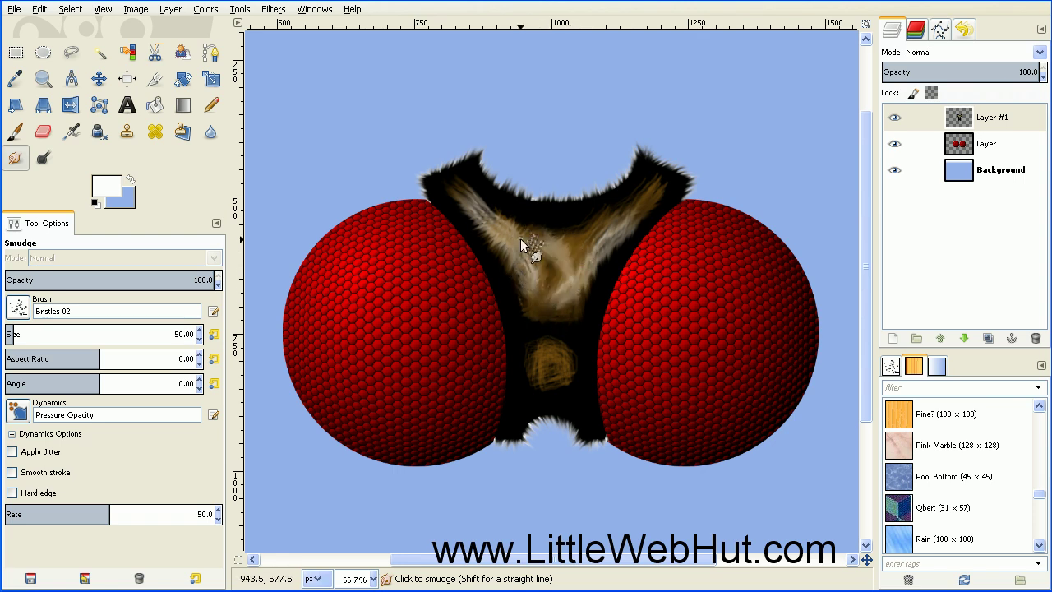
drag(627, 219, 562, 277)
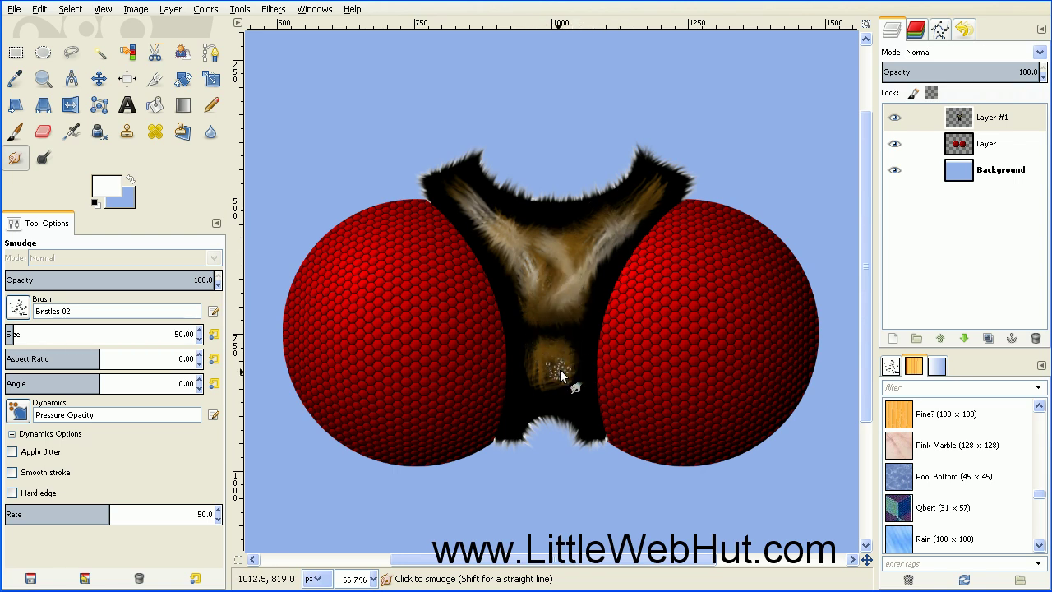
mouse_move(577, 393)
mouse_down()
mouse_move(558, 363)
mouse_move(537, 393)
mouse_up()
drag(553, 354, 552, 322)
Place a horizontal guide at about y = 1075 px and draw a closed, three-anchor fang path from the face's lower left prong down to it
scroll(567, 321, down, 4)
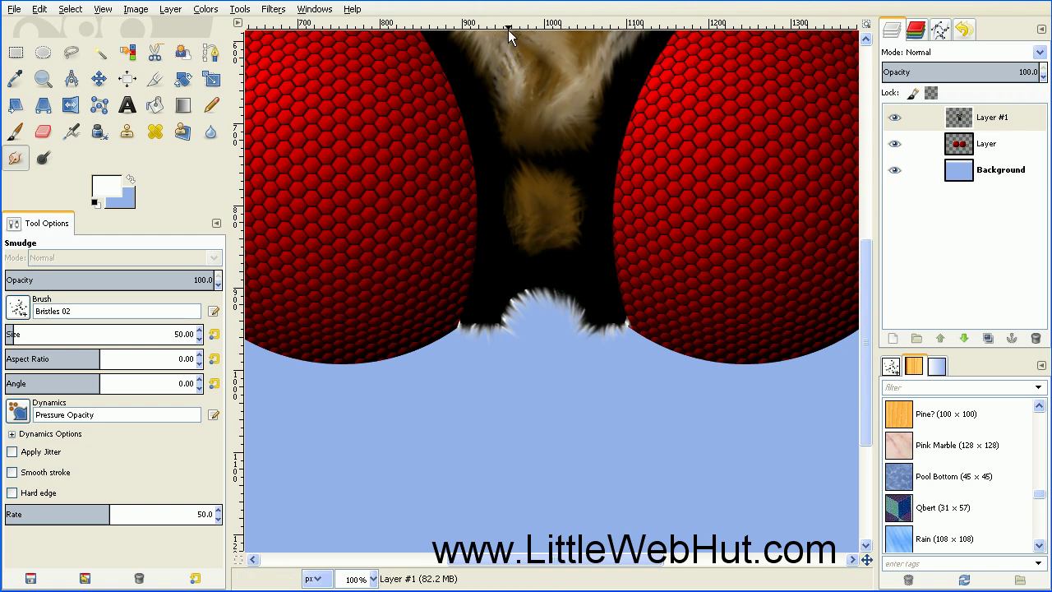
drag(507, 23, 504, 437)
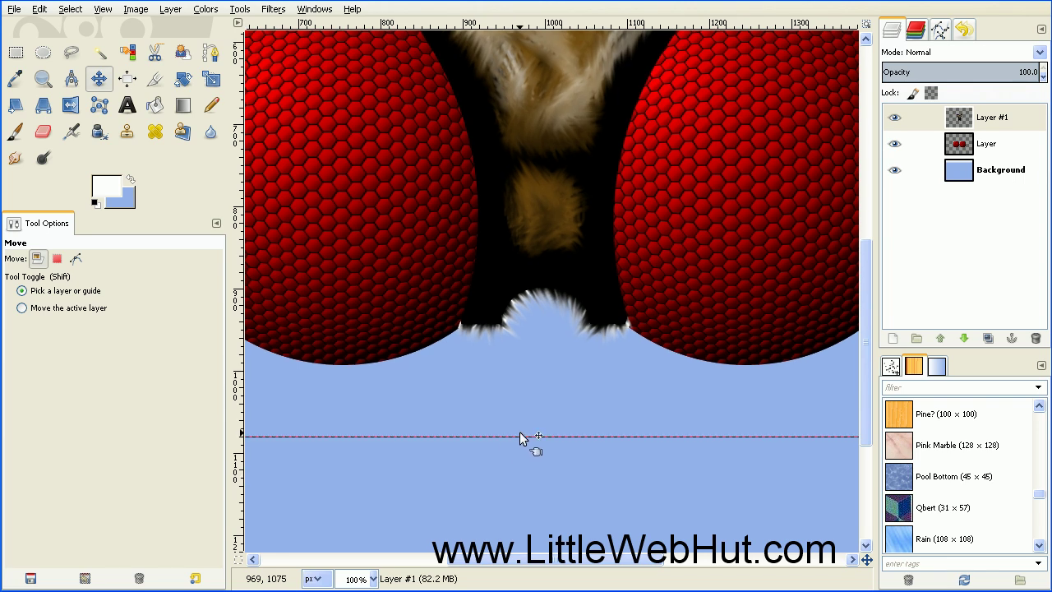
click(211, 54)
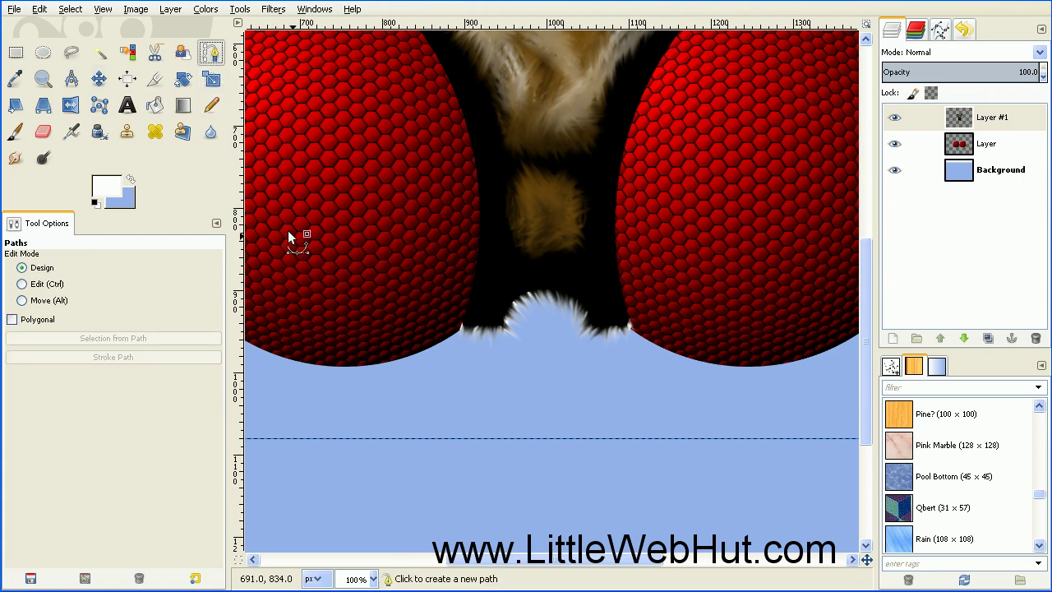
click(497, 307)
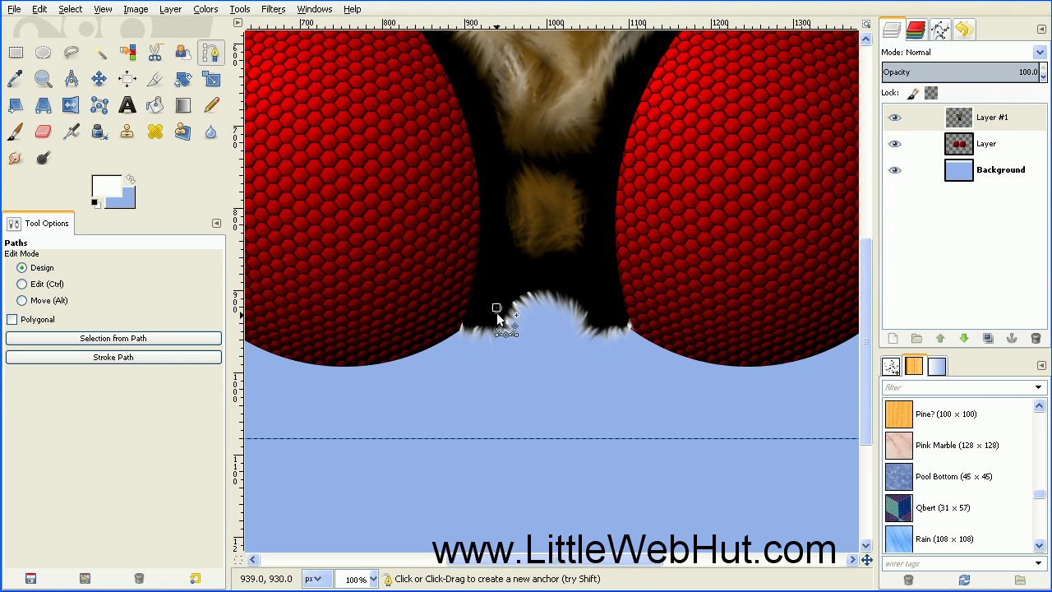
click(506, 438)
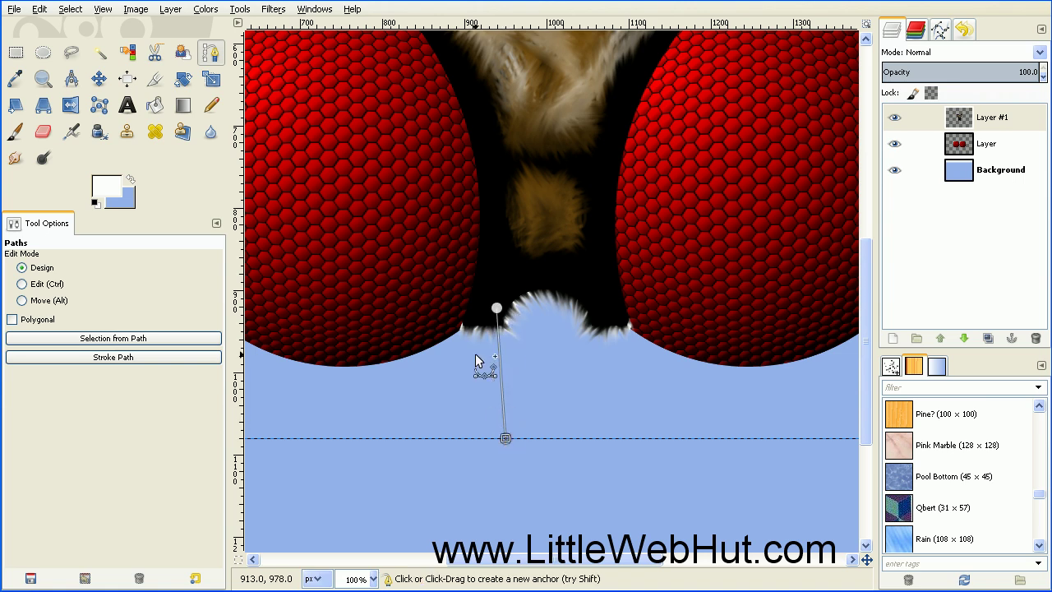
click(474, 302)
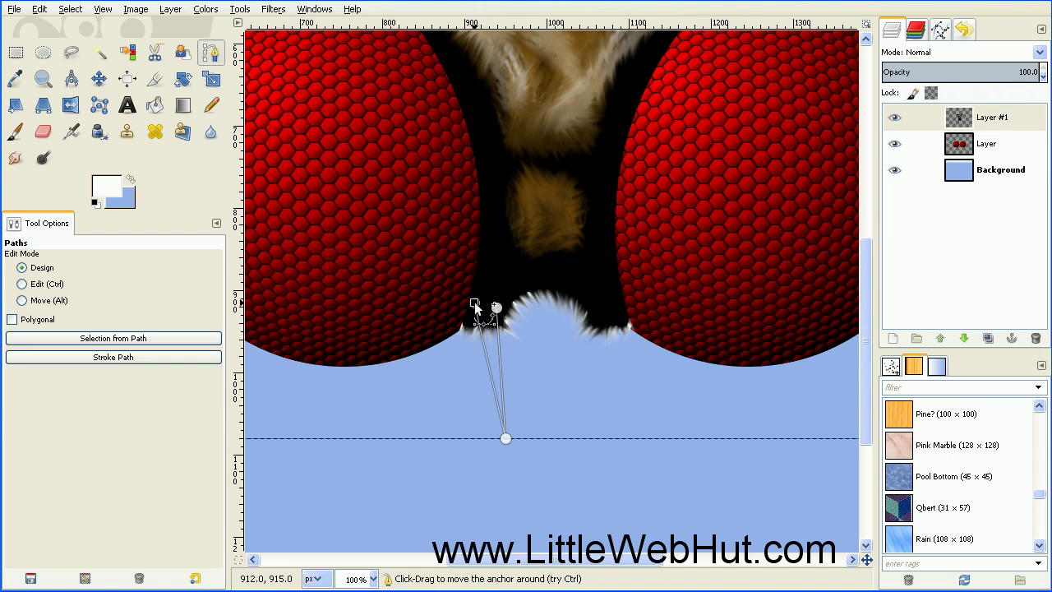
key(Return)
Bend both long sides of the fang path into leftward curves and convert the curved path into a selection
drag(482, 329, 496, 420)
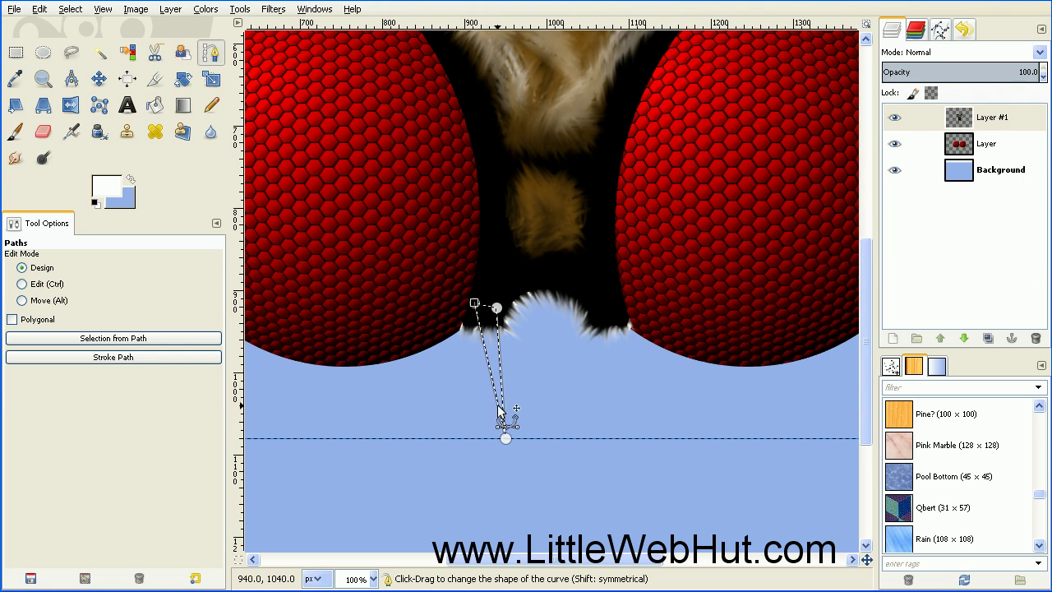
drag(499, 411, 484, 399)
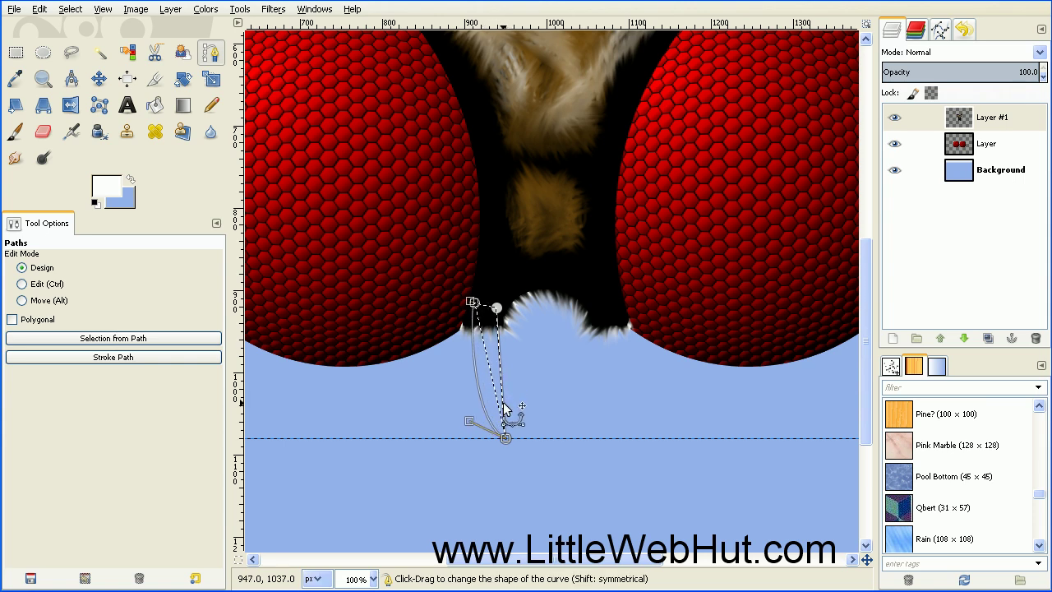
mouse_move(504, 408)
mouse_down()
mouse_move(501, 420)
mouse_move(495, 396)
mouse_up()
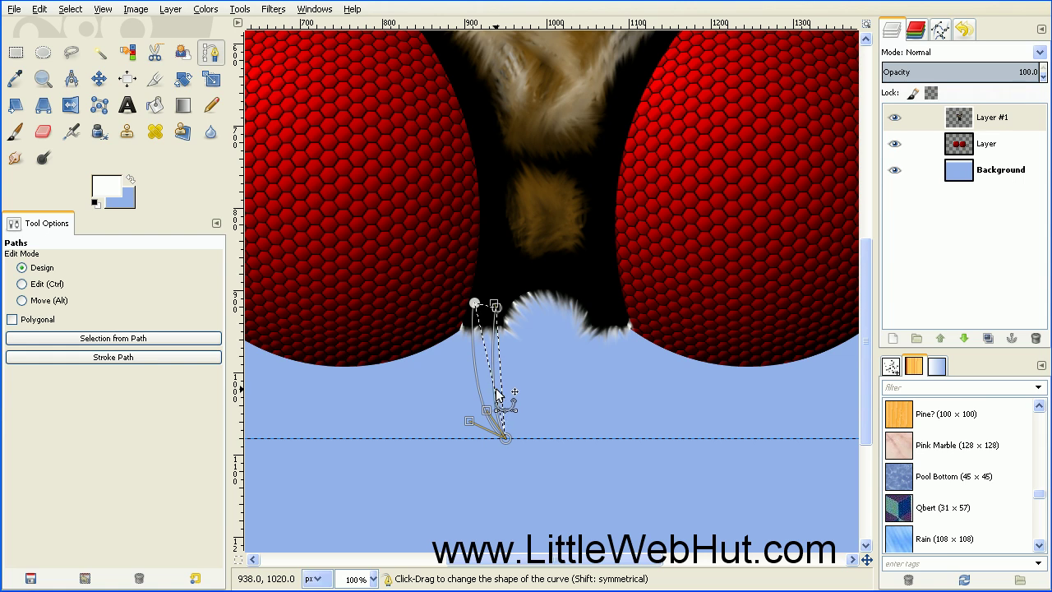
key(Return)
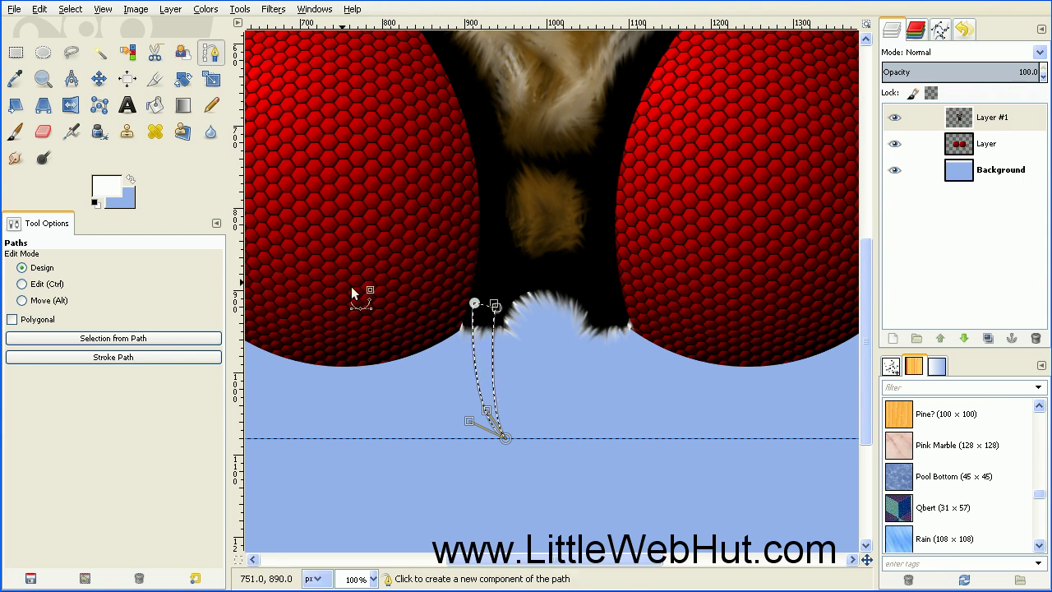
Reset the colors to black foreground and white background, and fill the whole fang selection with black
click(95, 203)
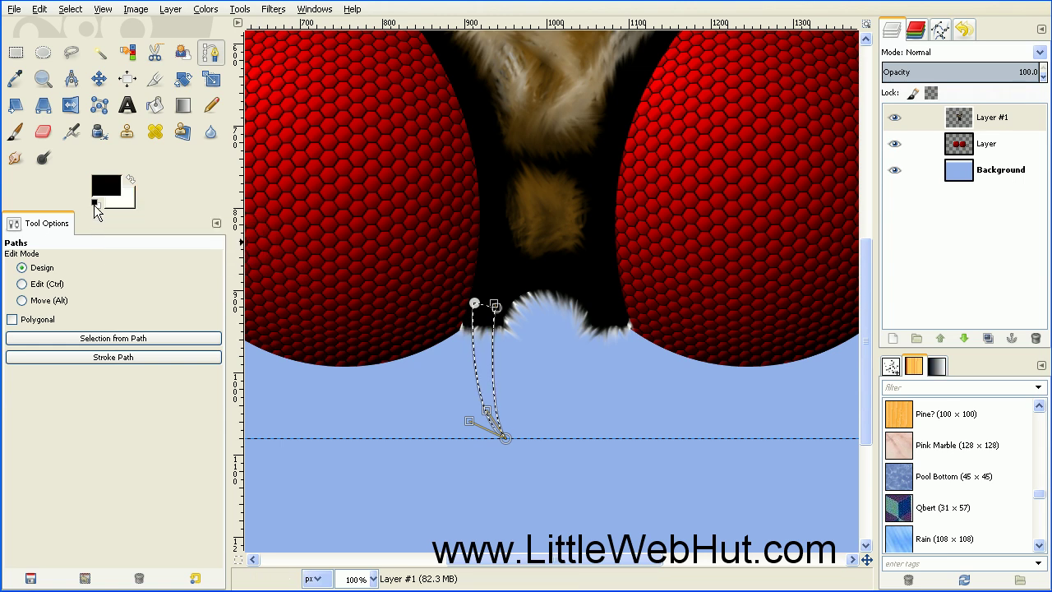
click(156, 107)
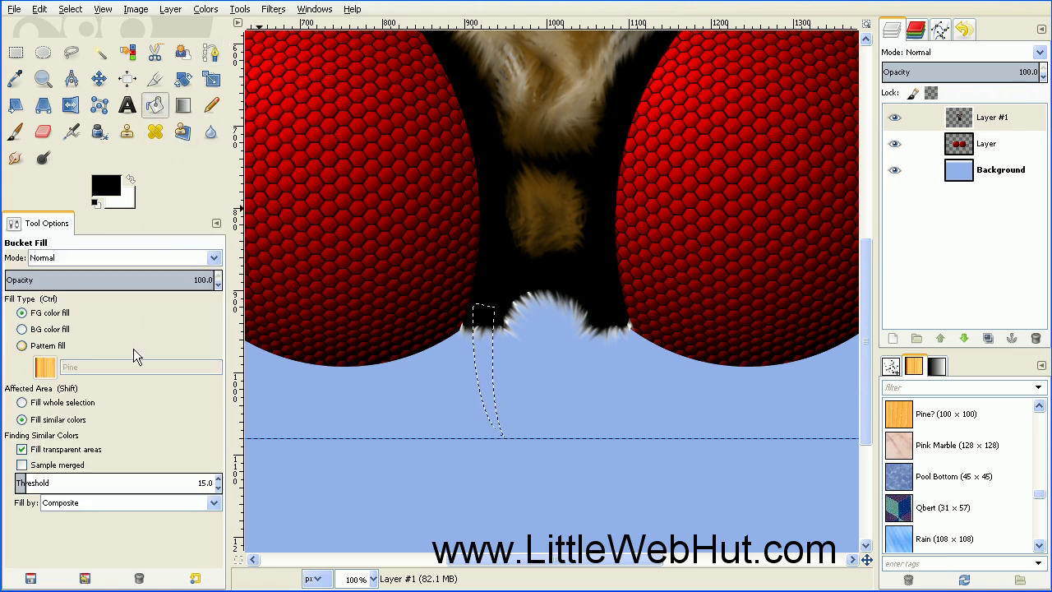
click(32, 405)
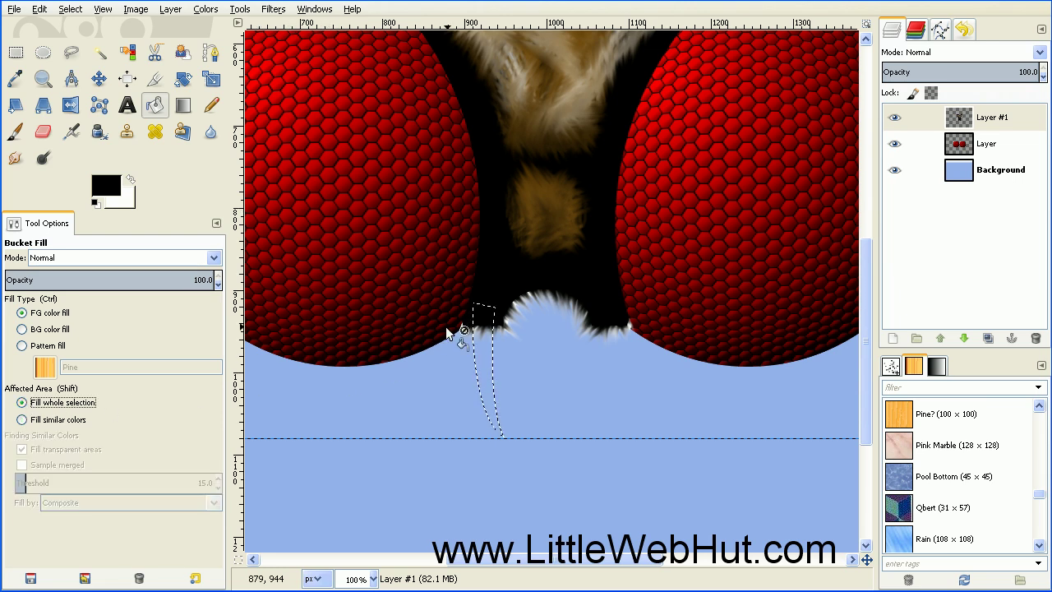
click(483, 355)
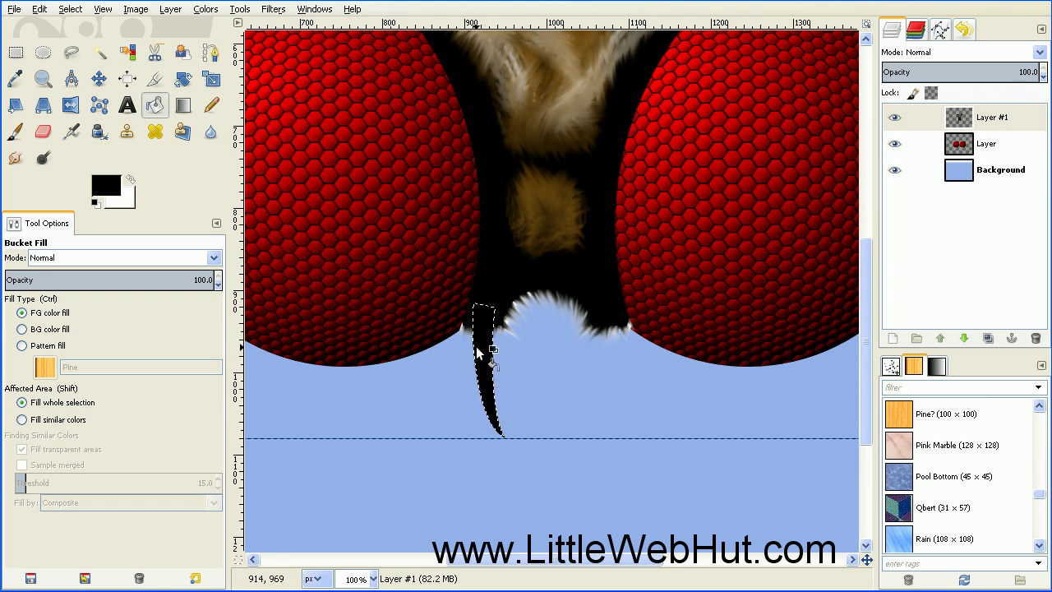
Shrink the fang selection by a few pixels and apply a linear FG to BG (RGB) gradient horizontally across it
click(71, 9)
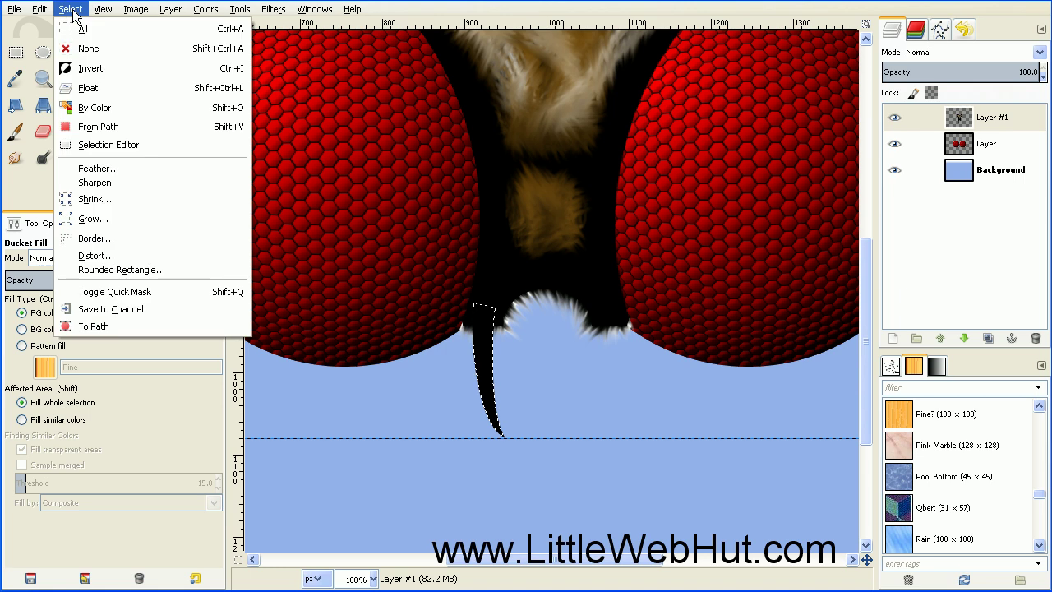
click(106, 199)
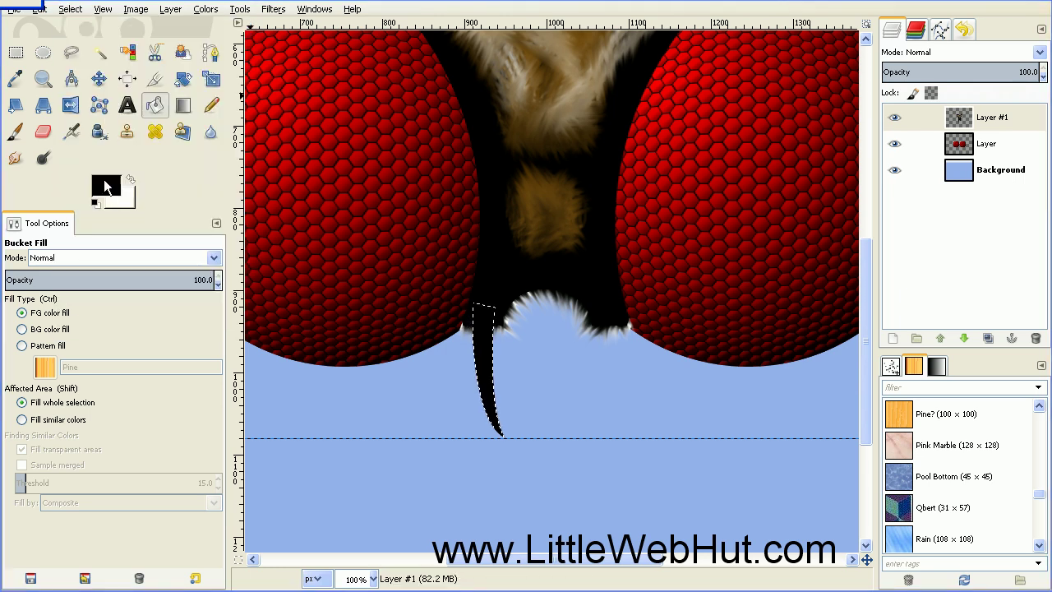
click(310, 293)
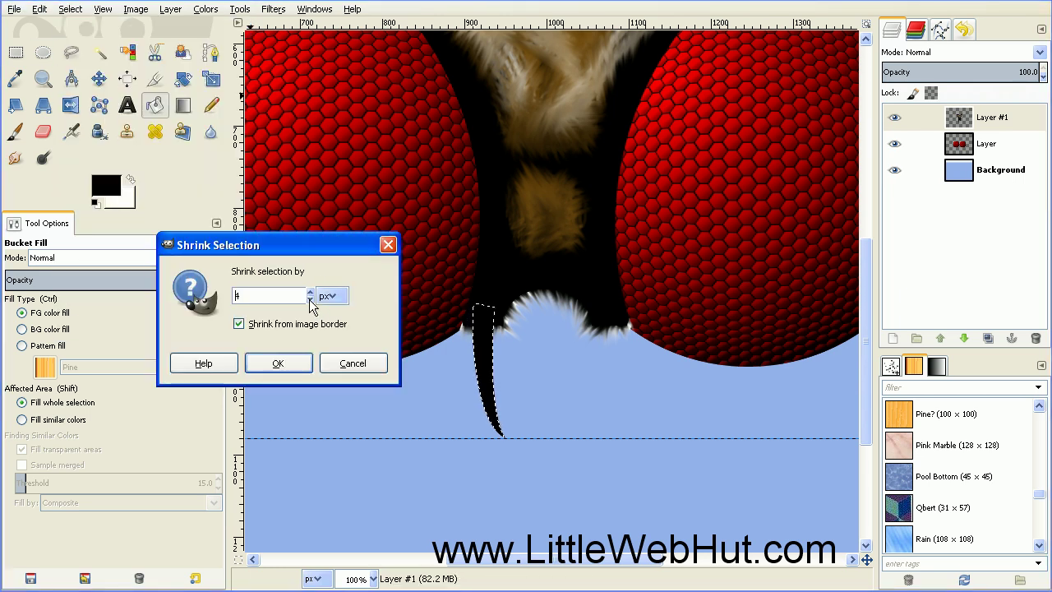
click(310, 300)
click(279, 364)
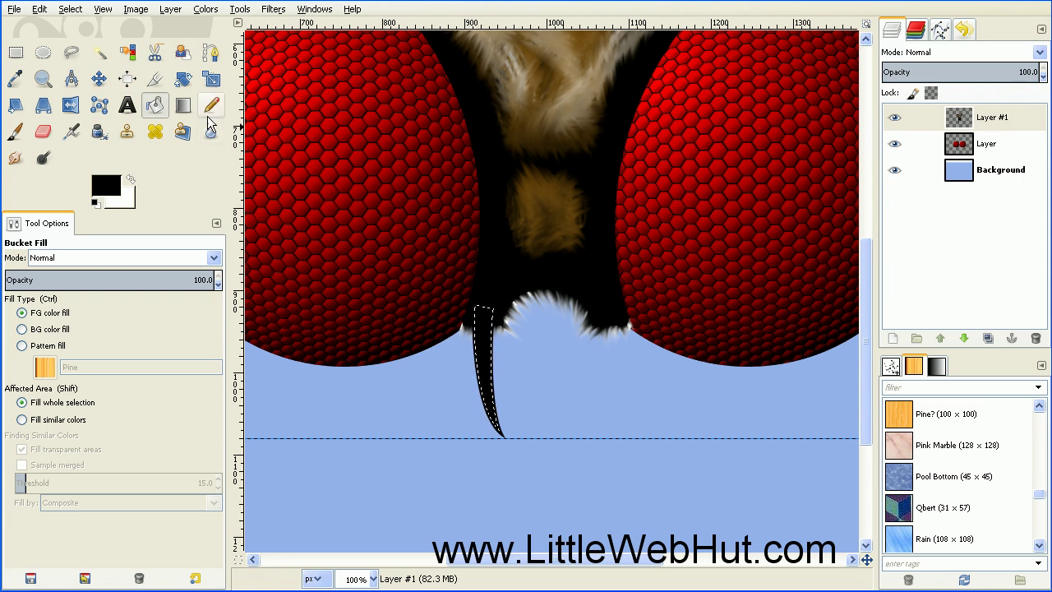
click(182, 106)
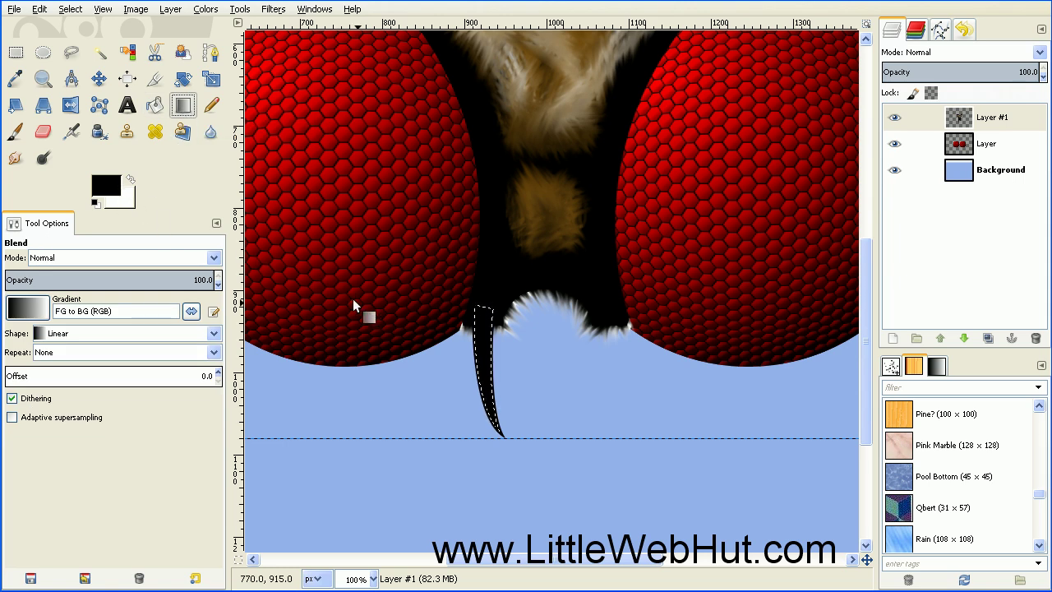
drag(496, 343, 448, 344)
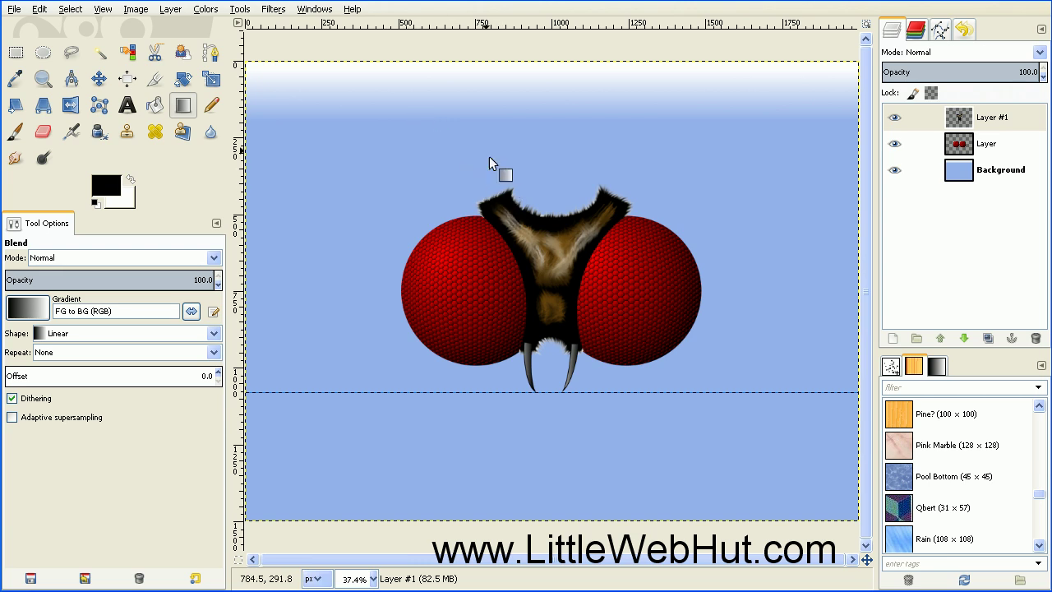
Draw a closed six-anchor path for a thin bent antenna, from the face's upper left arm to the image's upper left corner area
click(208, 52)
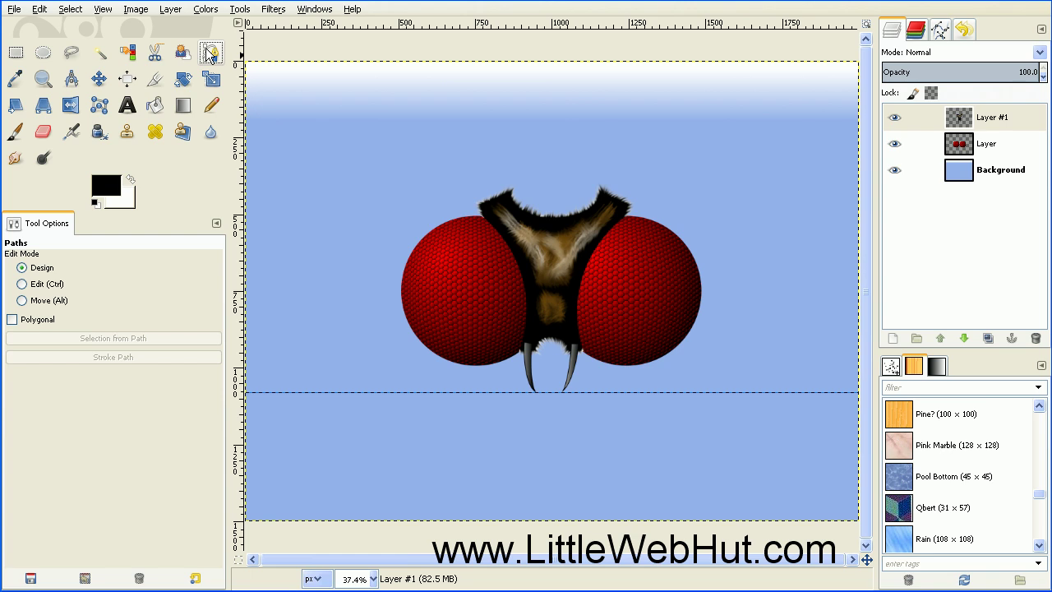
click(499, 206)
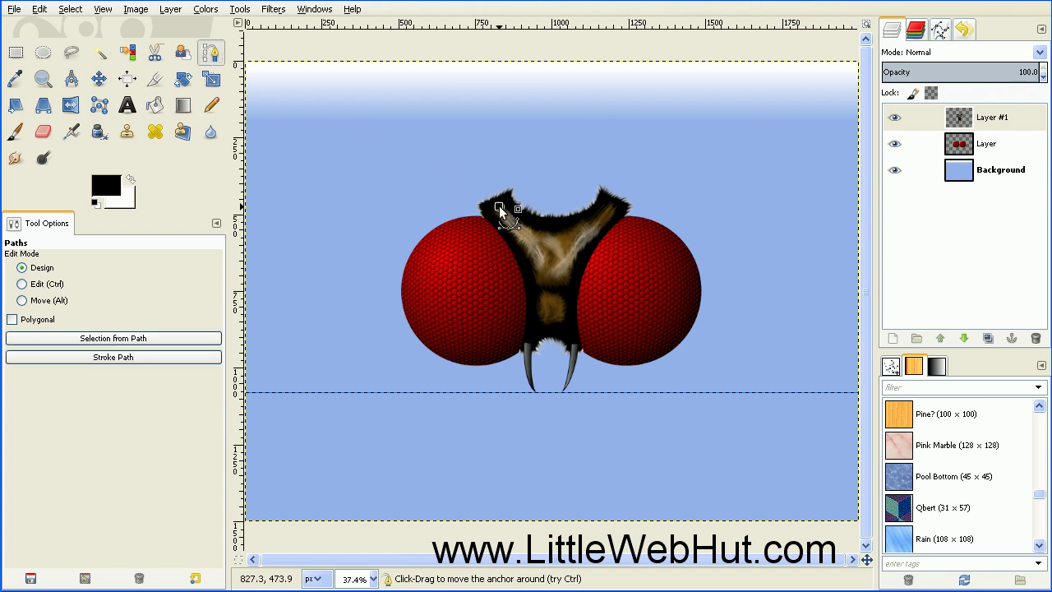
click(444, 98)
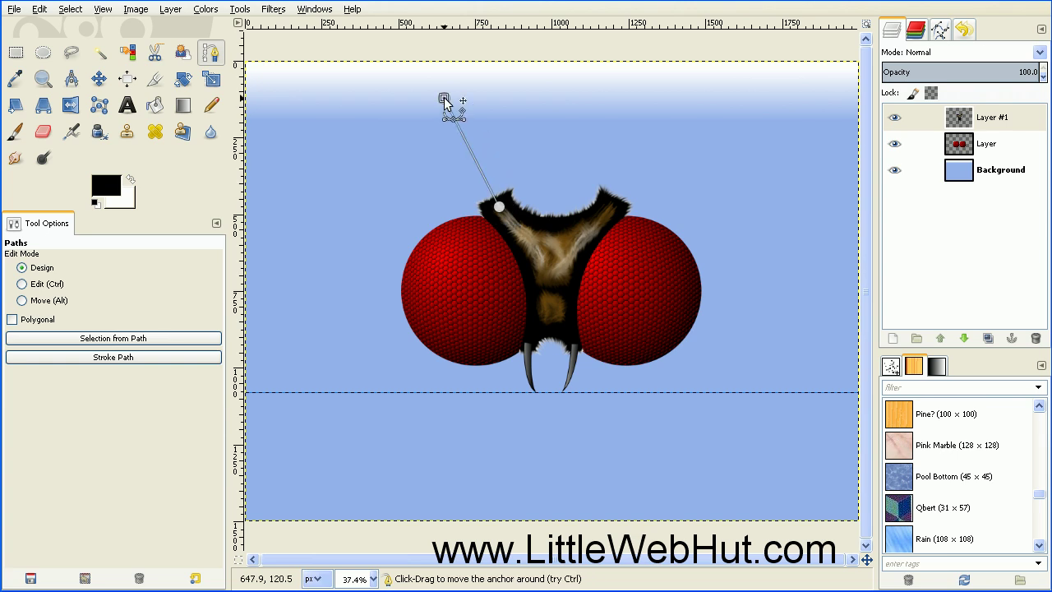
click(289, 80)
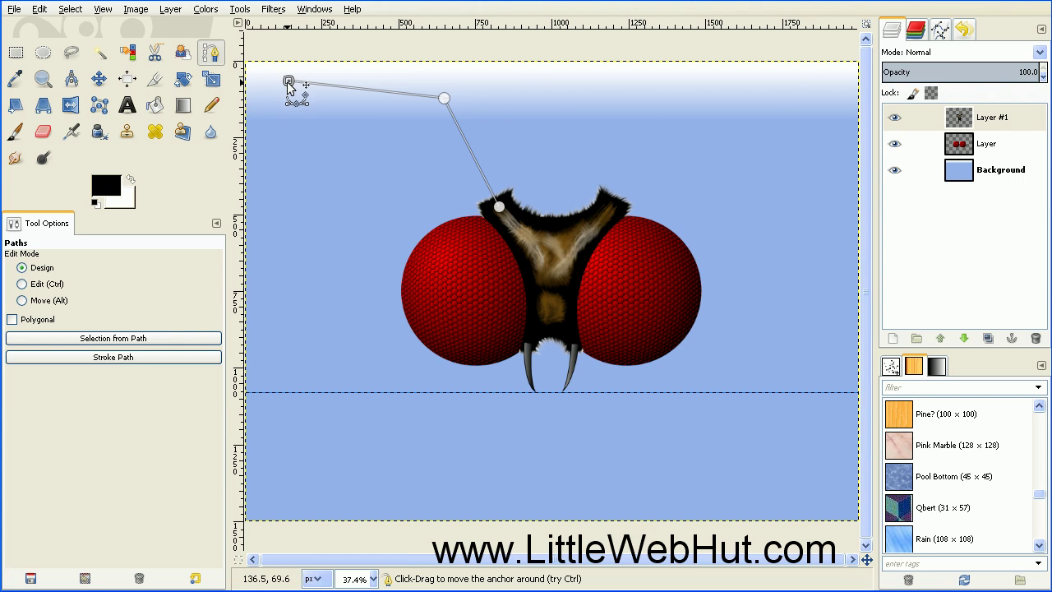
click(430, 113)
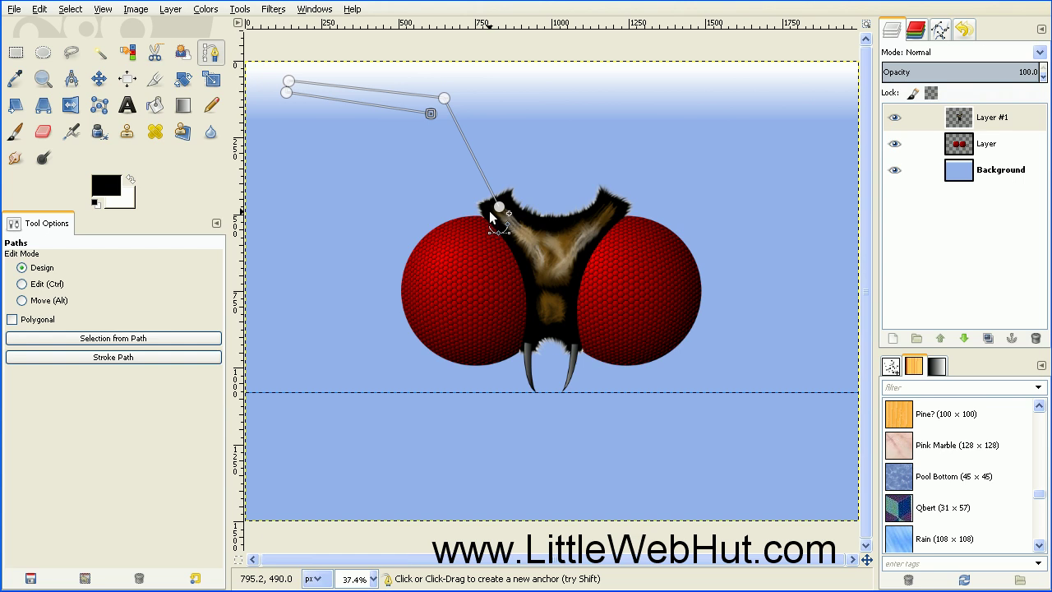
click(489, 212)
key(Return)
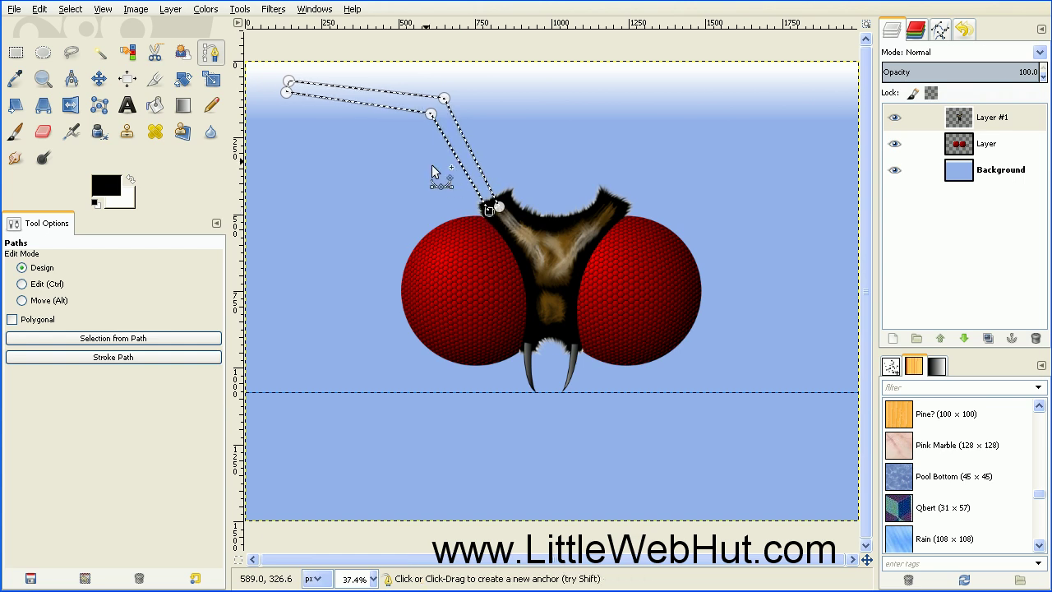
Curve the long sides of both antenna segments and fill the resulting antenna selection with black
mouse_move(370, 109)
mouse_down()
mouse_move(367, 129)
mouse_move(373, 102)
mouse_up()
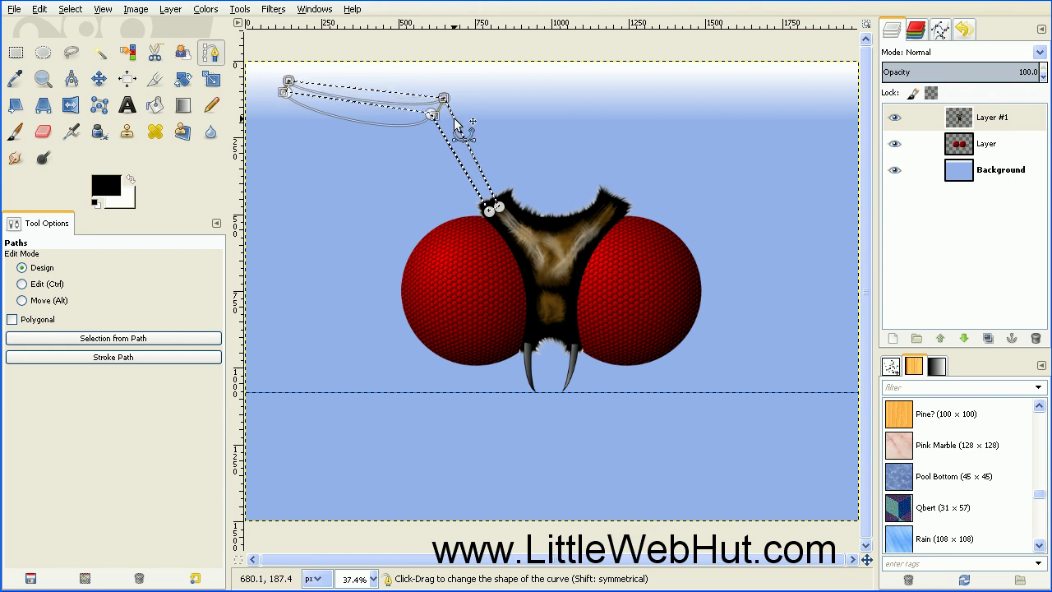
mouse_move(458, 123)
mouse_down()
mouse_move(443, 120)
mouse_move(465, 118)
mouse_up()
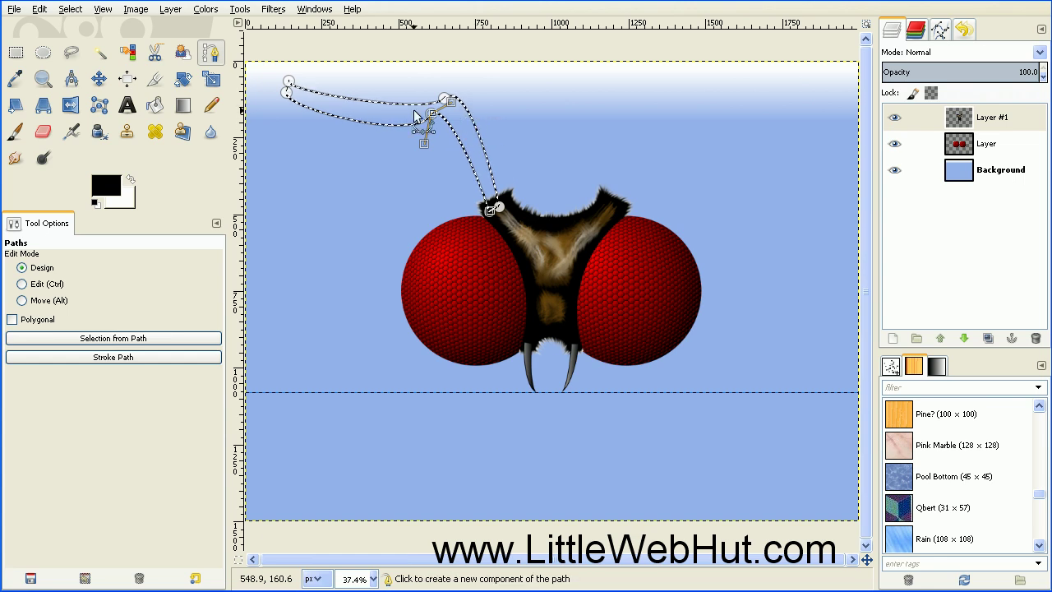
click(156, 107)
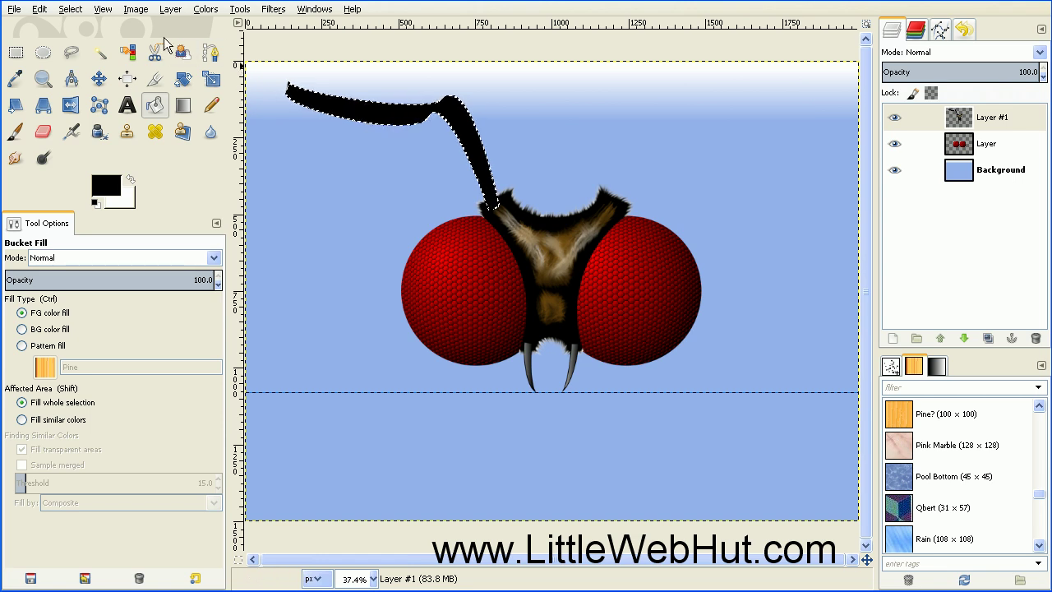
Shrink the antenna selection by 5 px
click(72, 10)
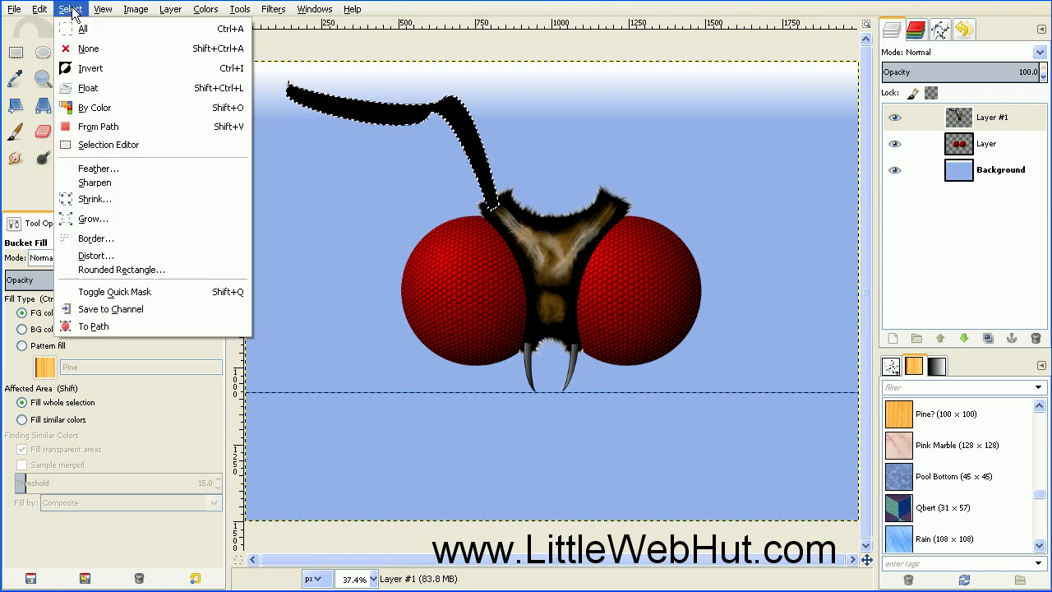
click(121, 200)
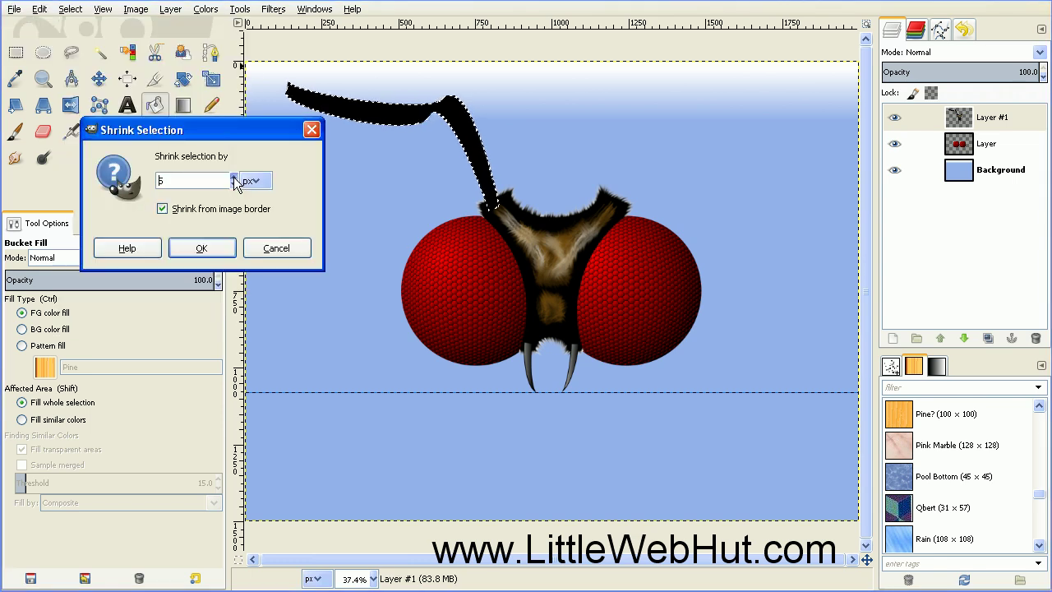
click(202, 249)
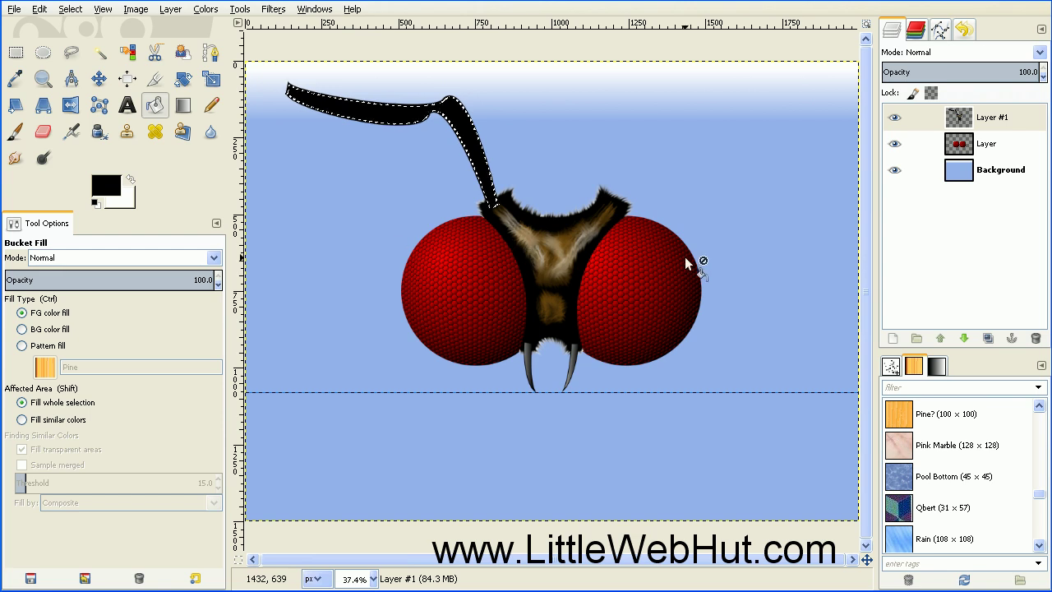
Add a transparent 2000 × 1500 px layer and apply a linear FG to BG (RGB) gradient across the antenna selection
click(892, 340)
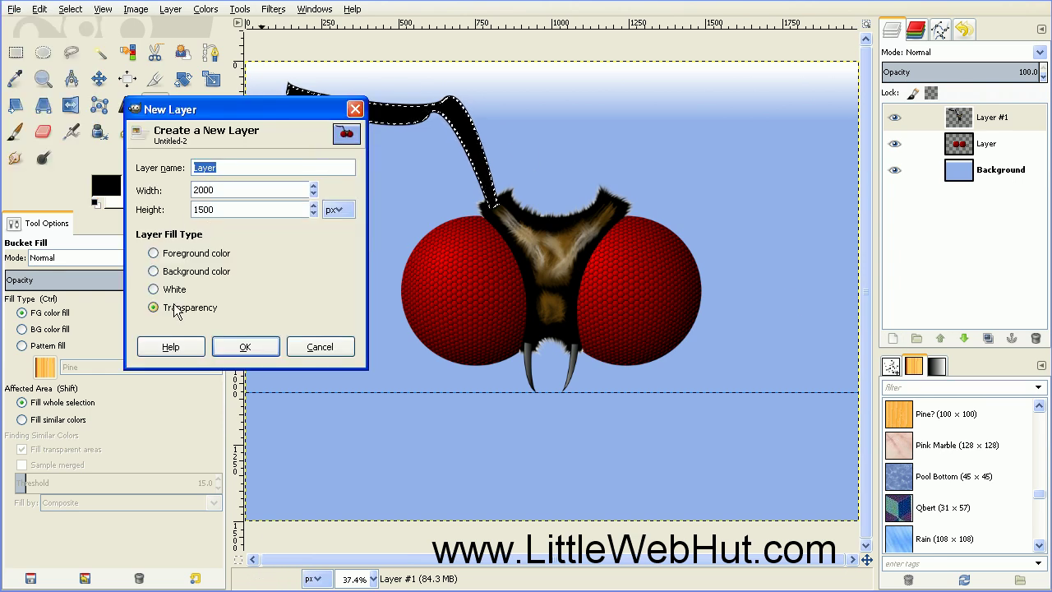
click(254, 349)
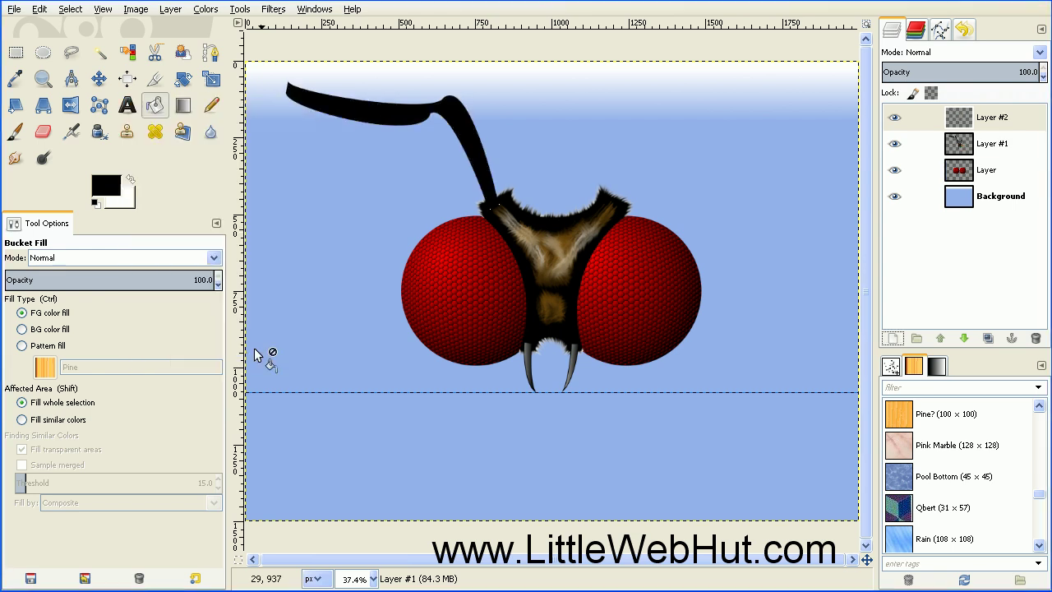
click(183, 106)
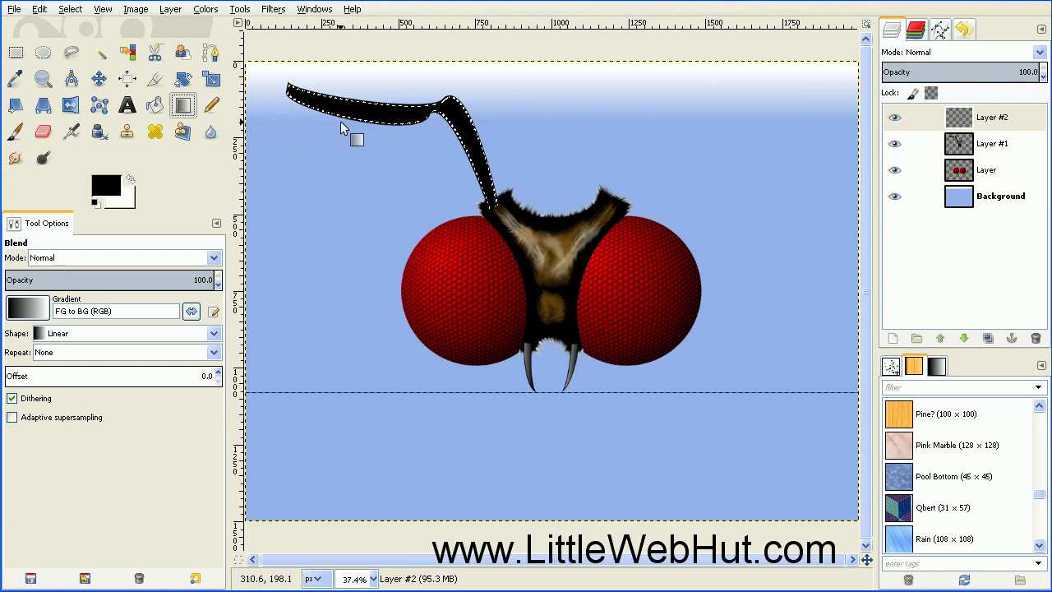
mouse_move(374, 123)
mouse_down()
mouse_move(378, 94)
mouse_move(409, 150)
mouse_move(426, 107)
mouse_up()
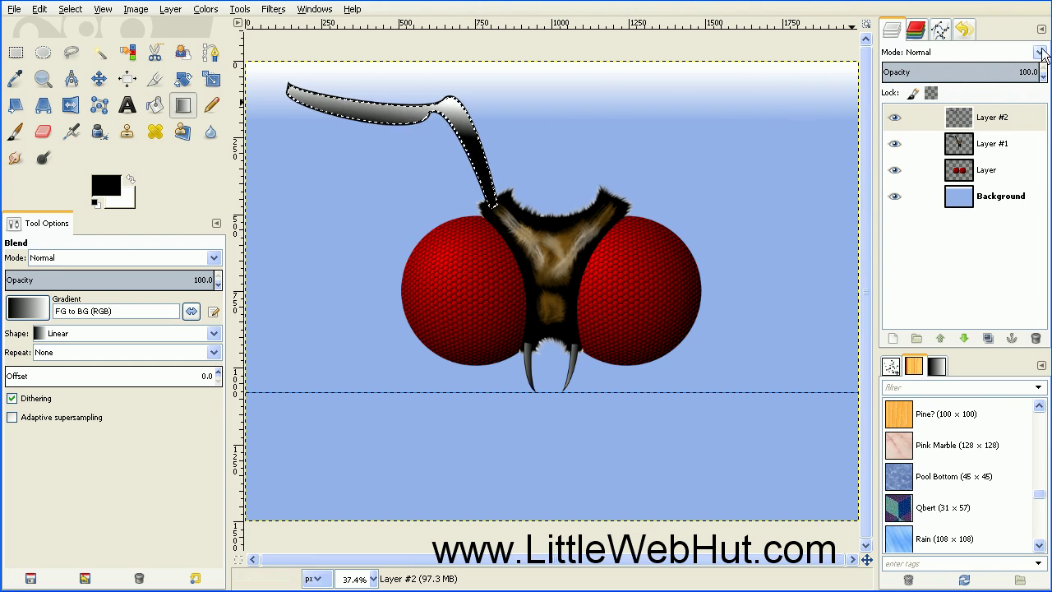
Set the antenna gradient layer's mode to Dissolve and its opacity to about 51
click(1007, 53)
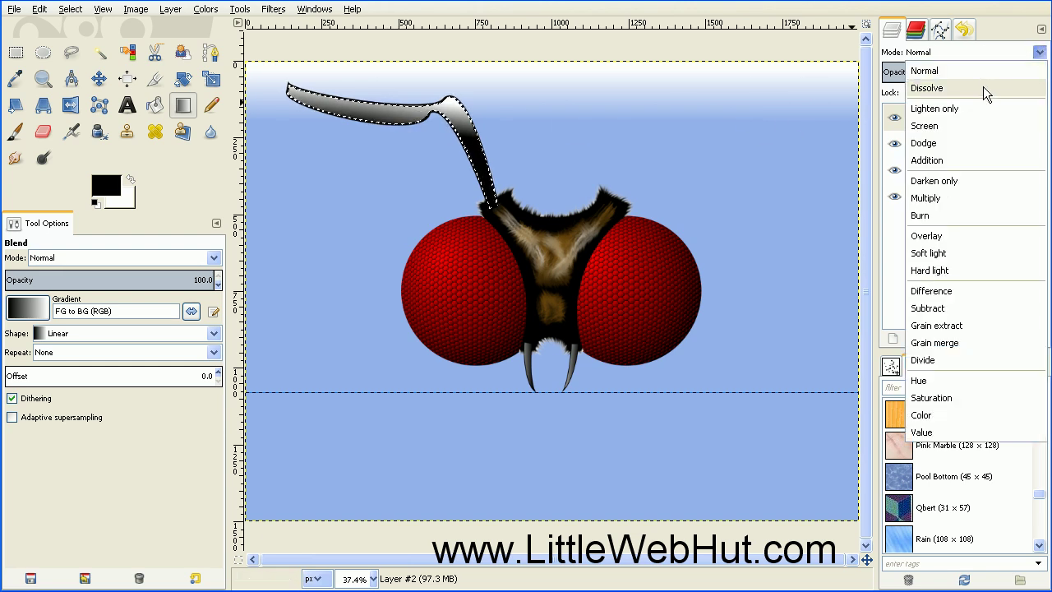
click(982, 86)
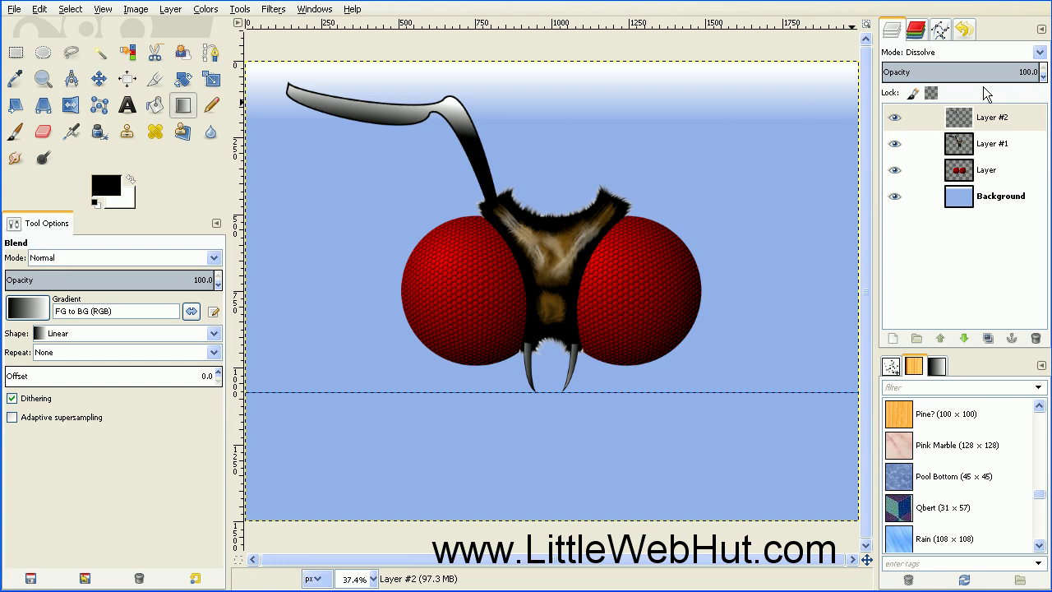
drag(976, 75, 968, 73)
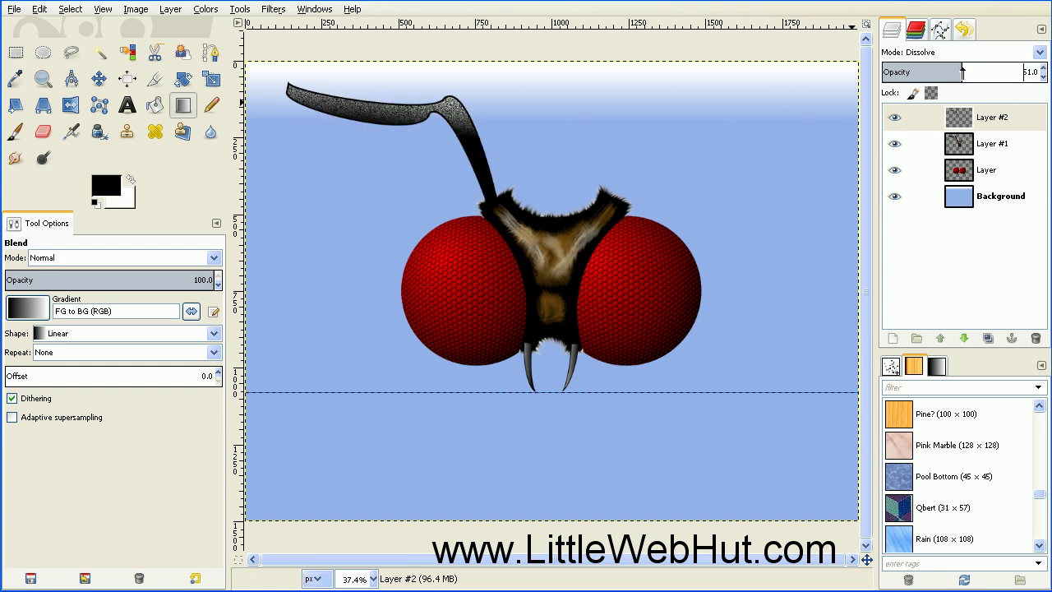
Clear the antenna selection and merge the Dissolve layer down into the face layer
click(70, 9)
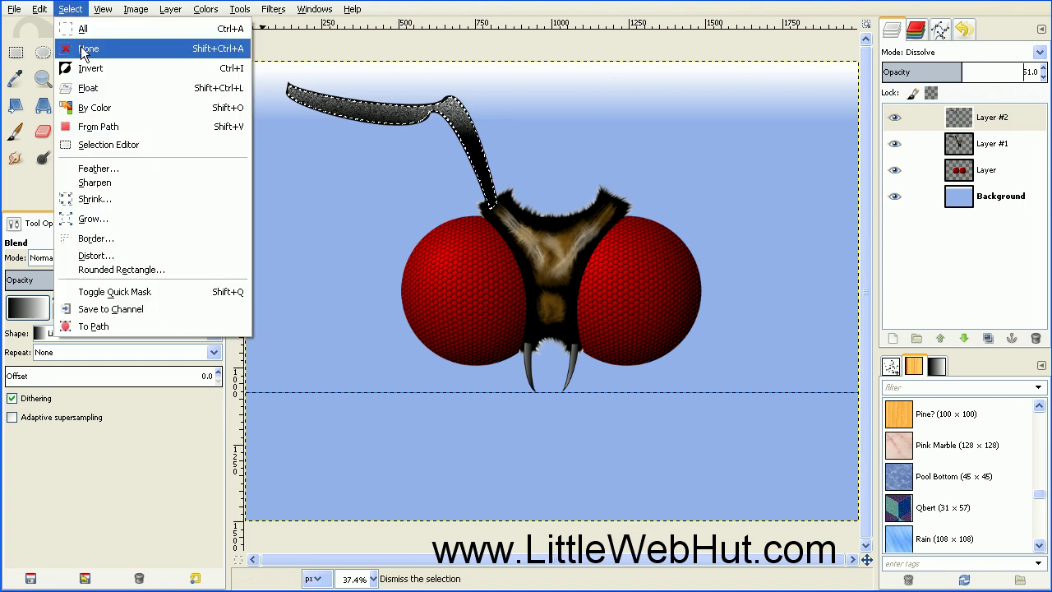
click(81, 46)
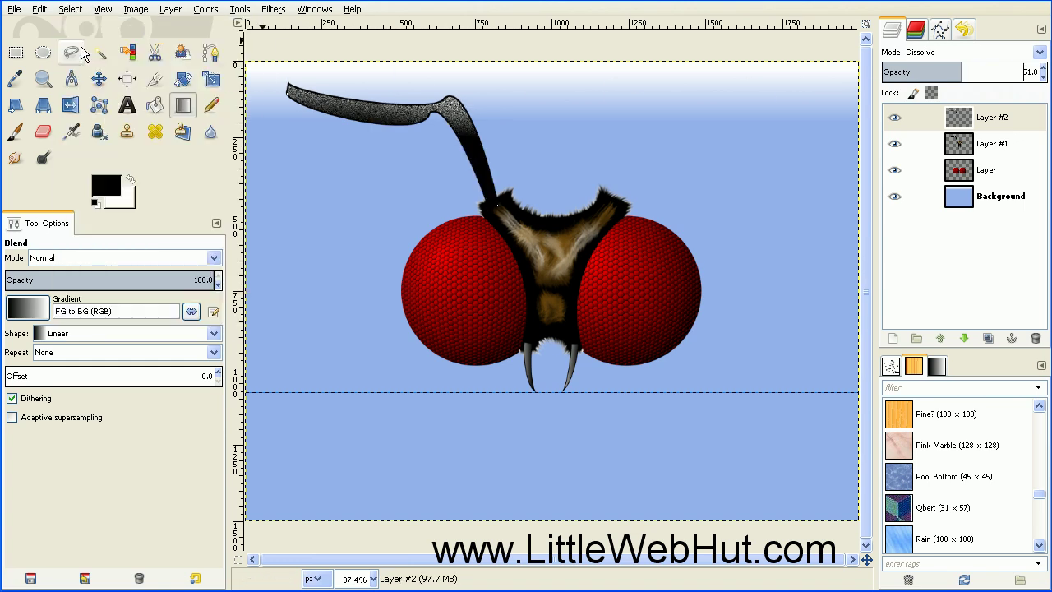
right_click(904, 122)
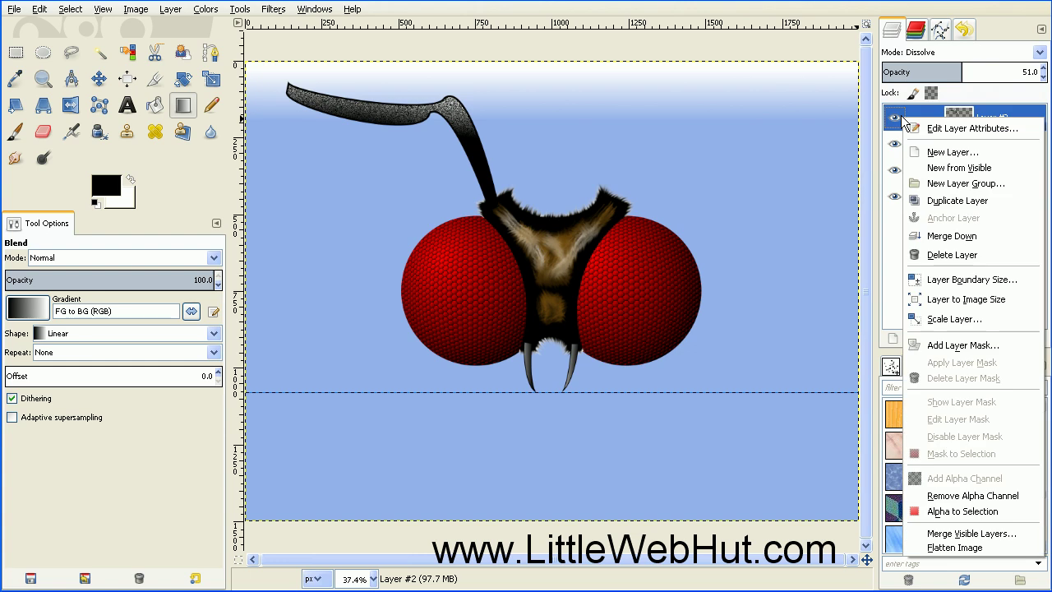
click(933, 236)
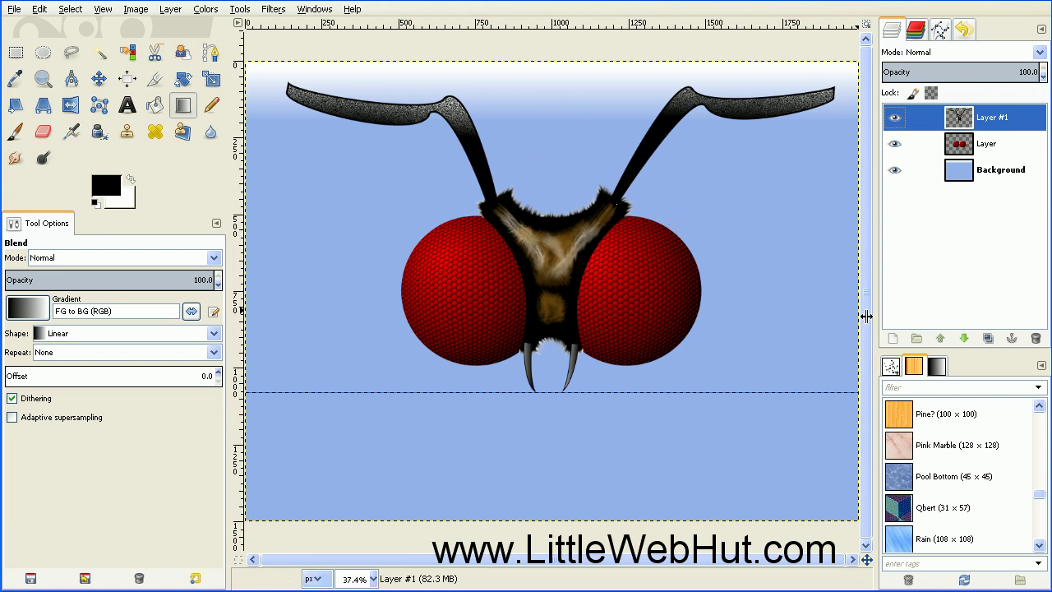
Add a transparent 2000 × 1500 px layer above the face layer for the wings
click(891, 338)
drag(41, 11, 249, 80)
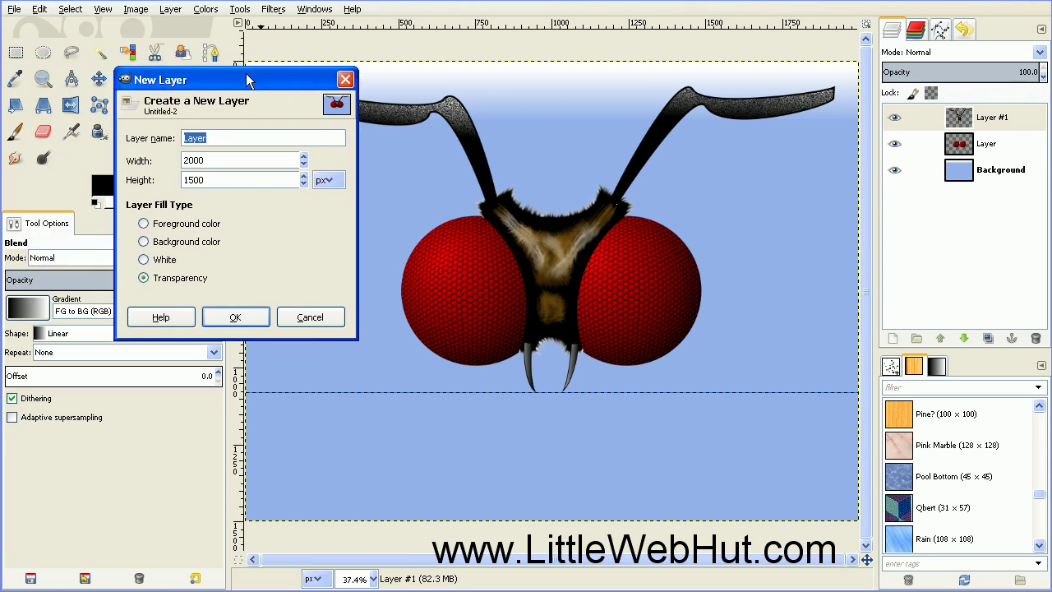
click(236, 318)
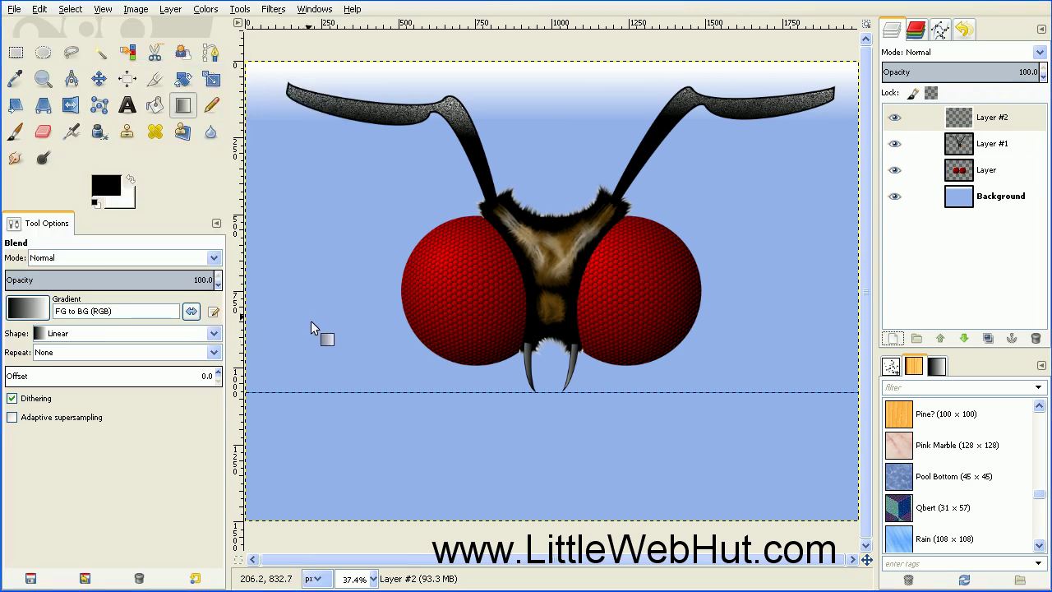
Place three horizontal guides at about 174, 503 and 886 px, reusing the existing guide for the uppermost one
click(98, 80)
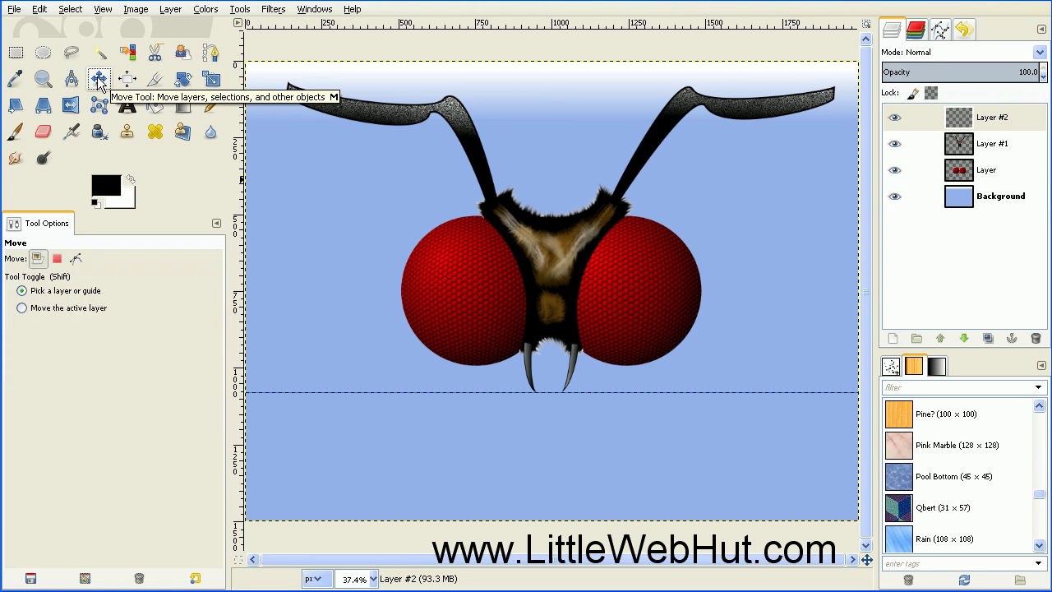
drag(328, 398, 336, 115)
drag(364, 27, 343, 215)
drag(370, 29, 357, 333)
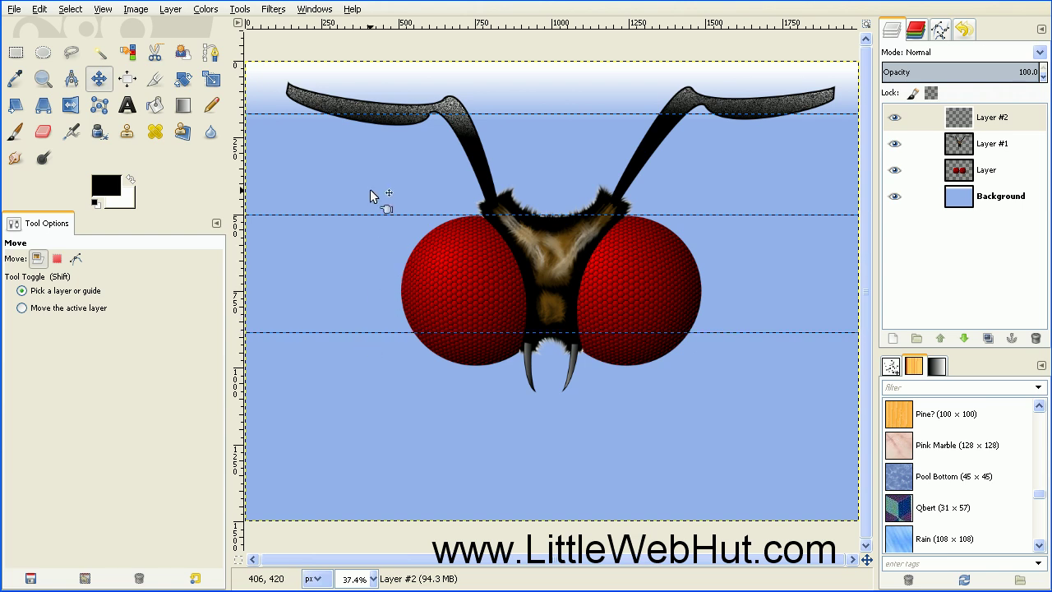
Draw a closed four-anchor wing path from beside the left fang's base to the image's left edge between the upper guides, and make it a selection
click(211, 51)
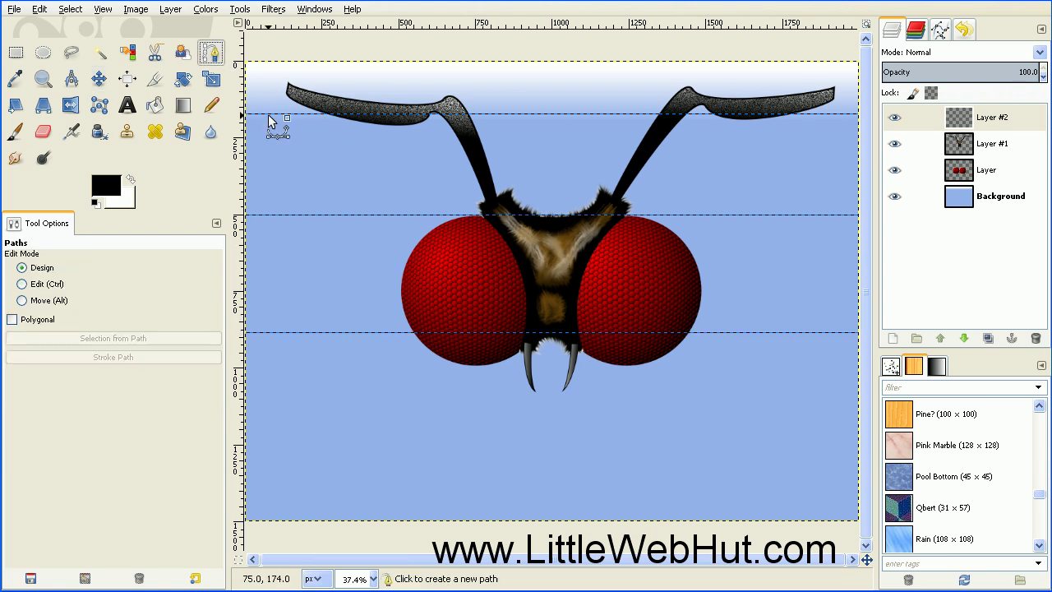
click(523, 333)
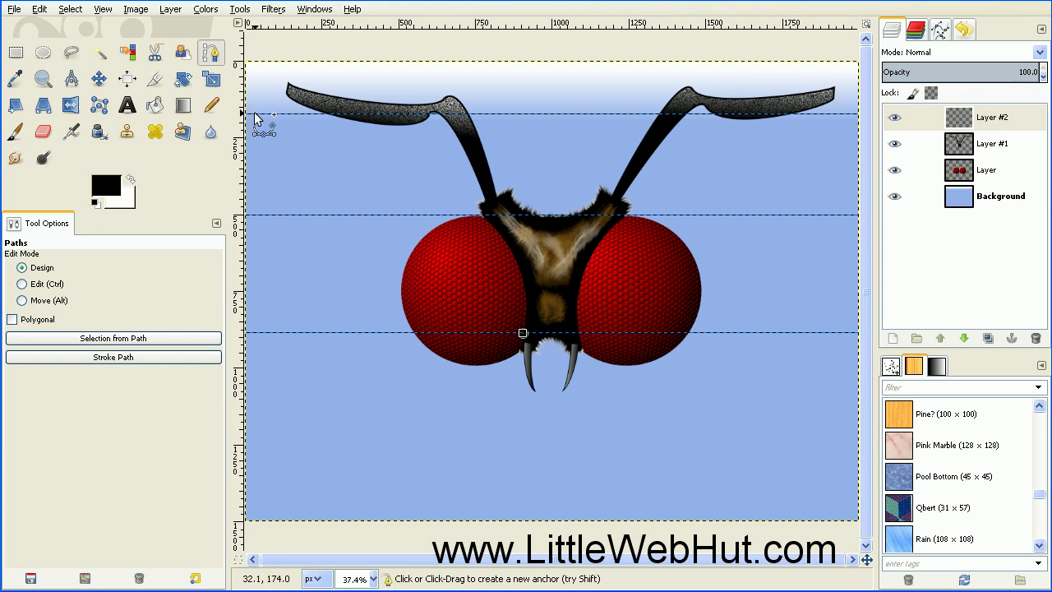
click(260, 114)
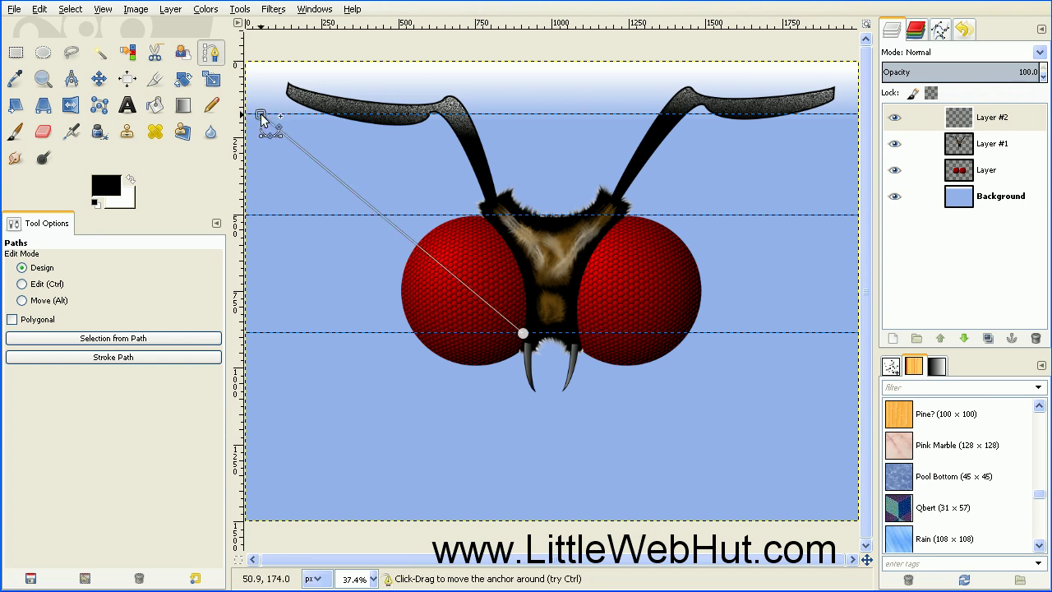
click(259, 216)
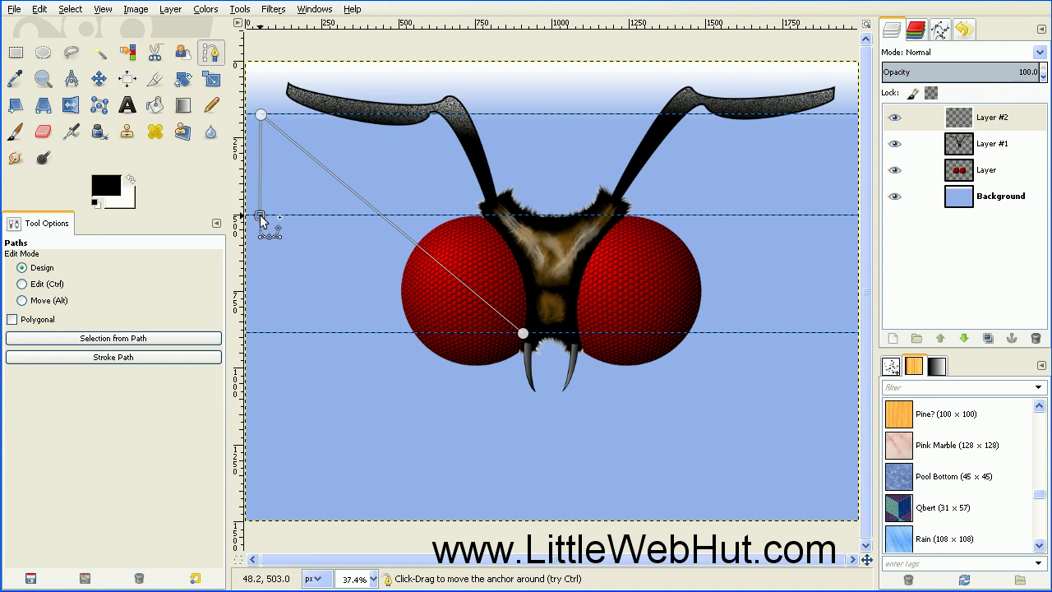
click(512, 331)
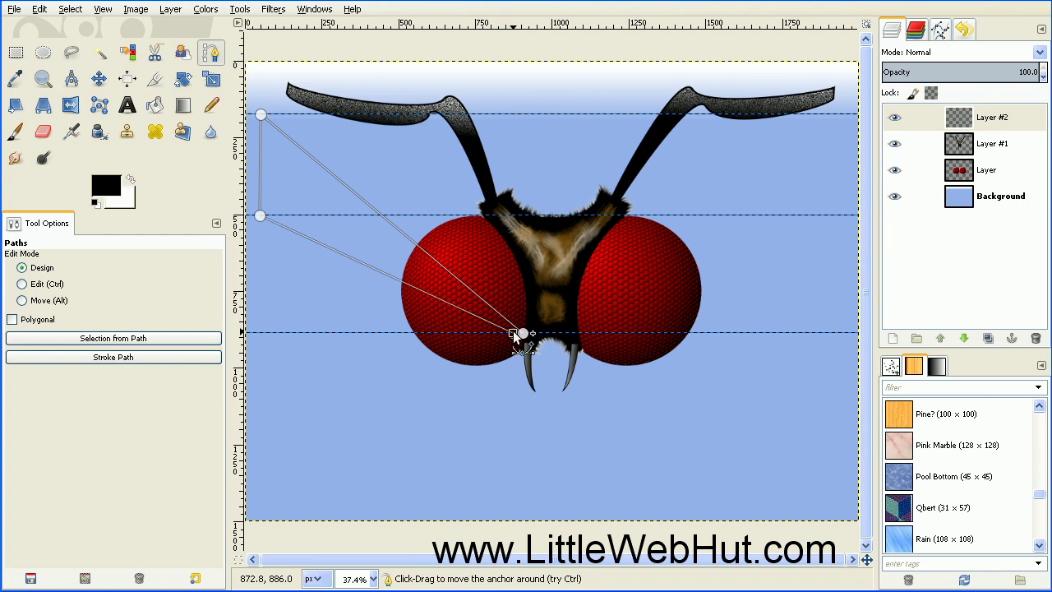
key(Return)
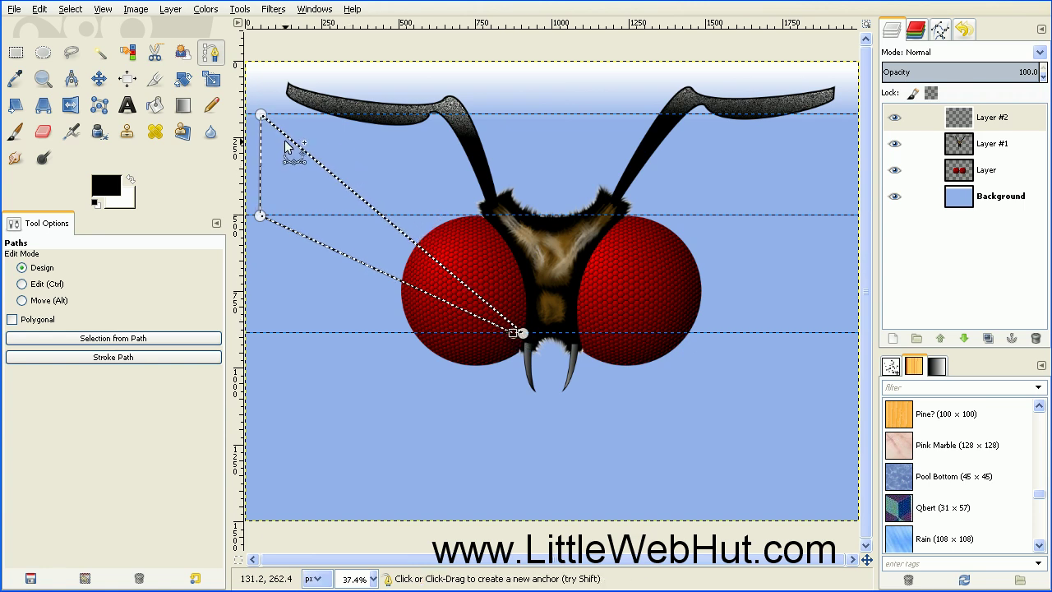
Bow the wing path's long sides and outer end outward into smooth curves and replace the selection with the curved shape
drag(299, 146, 257, 152)
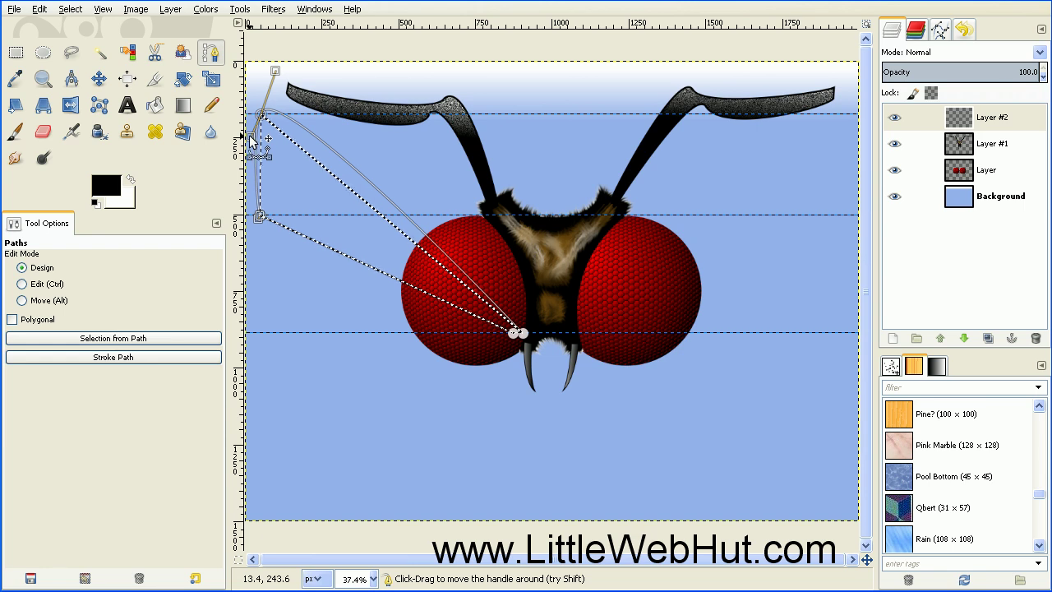
drag(251, 146, 252, 149)
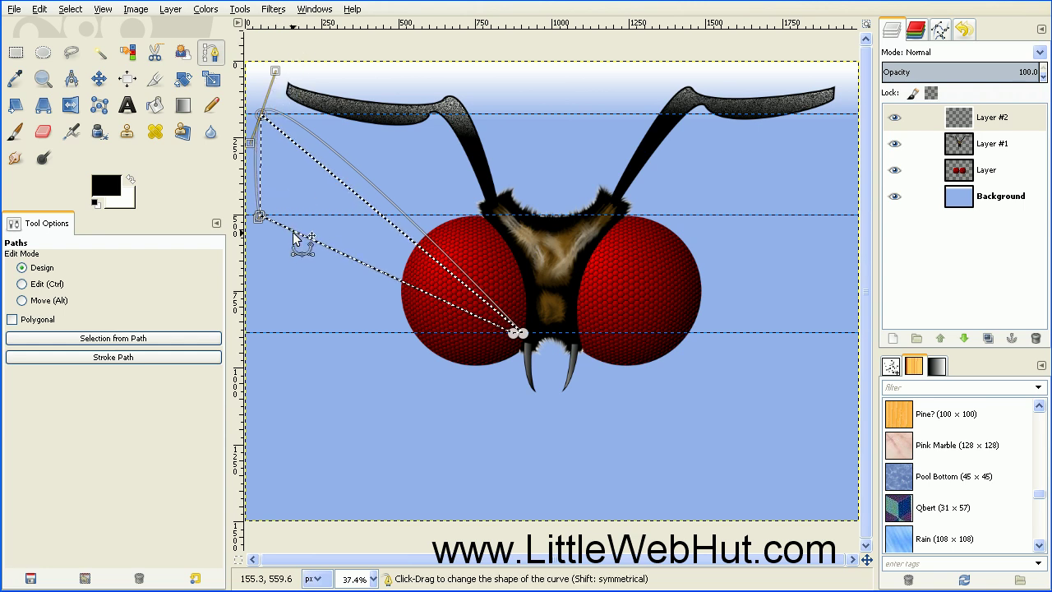
drag(291, 231, 292, 240)
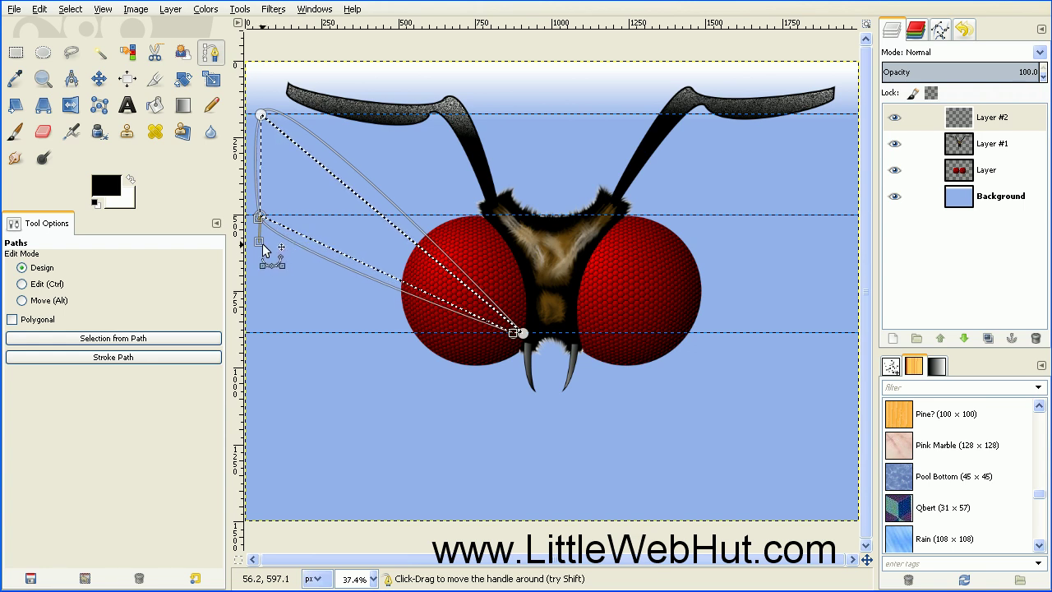
drag(259, 247, 265, 252)
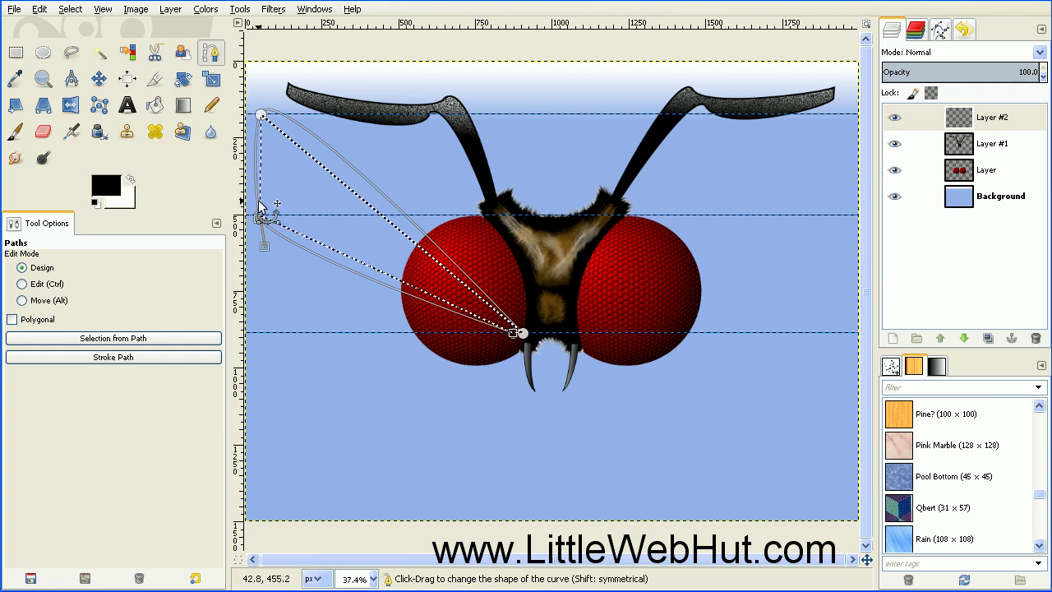
mouse_move(260, 200)
mouse_down()
mouse_move(254, 209)
mouse_move(260, 198)
mouse_up()
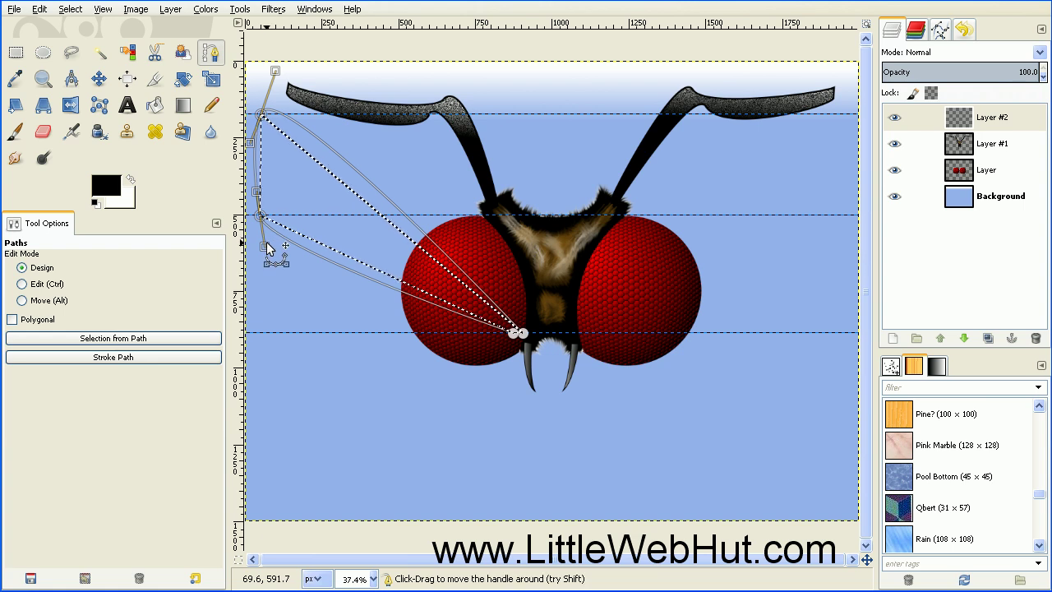
key(Return)
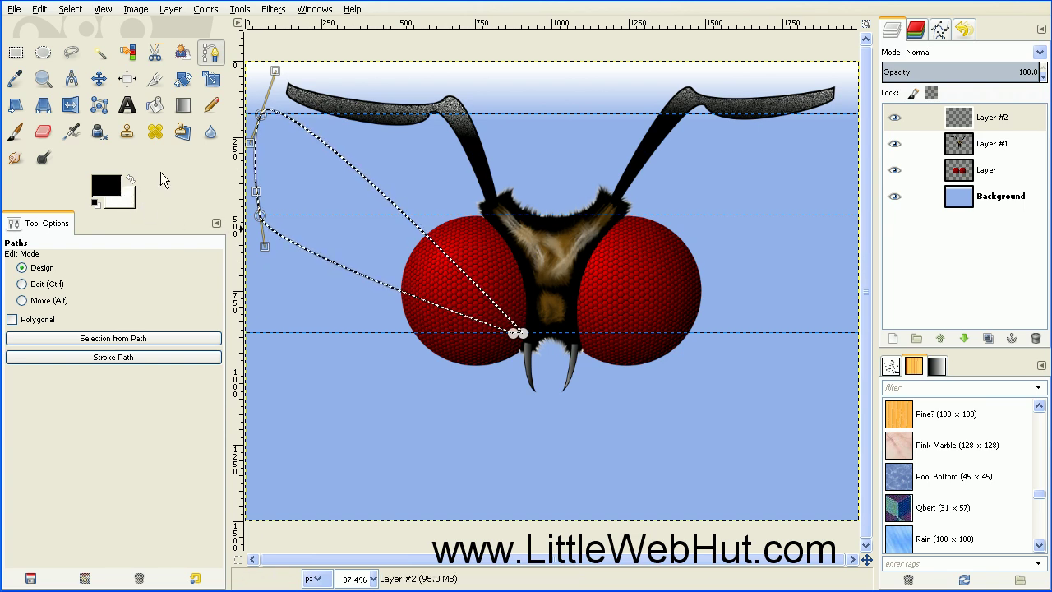
Swap the foreground and background colors and fill the wing selection with a linear white-to-black gradient running downward from the image's upper edge
click(132, 179)
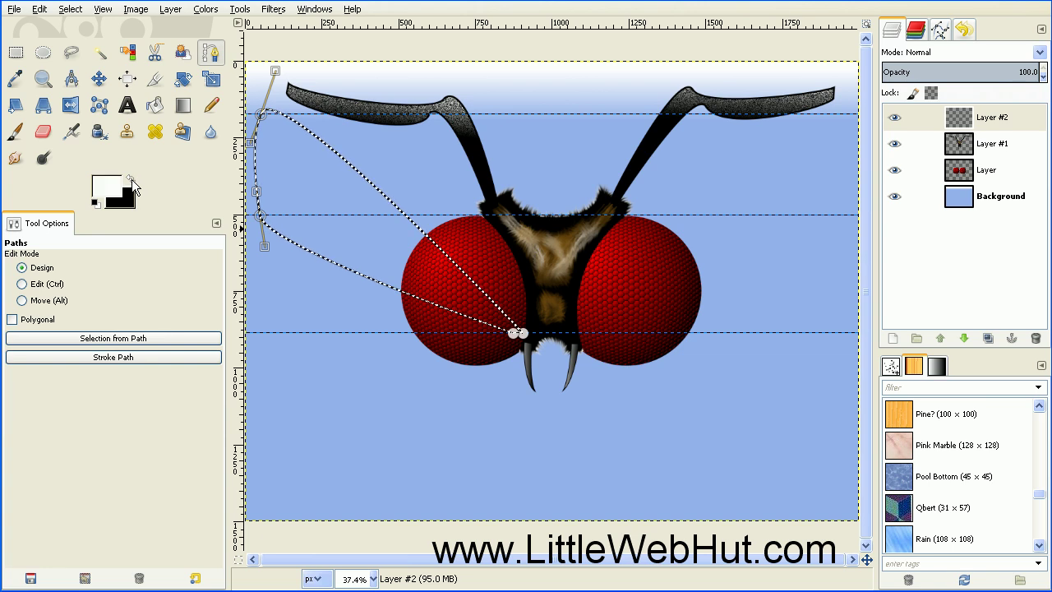
click(183, 104)
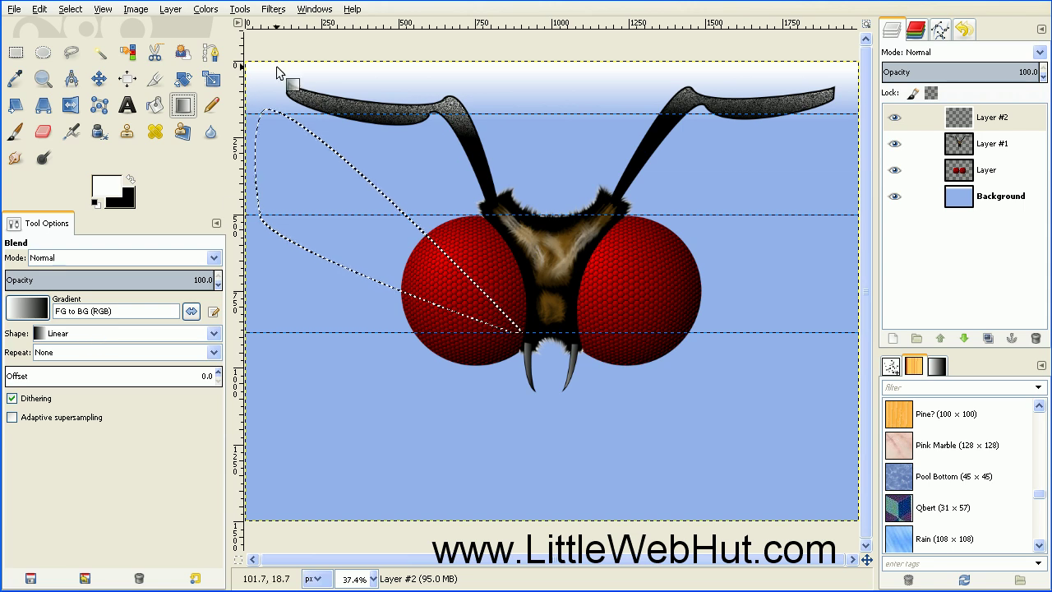
drag(274, 62, 278, 329)
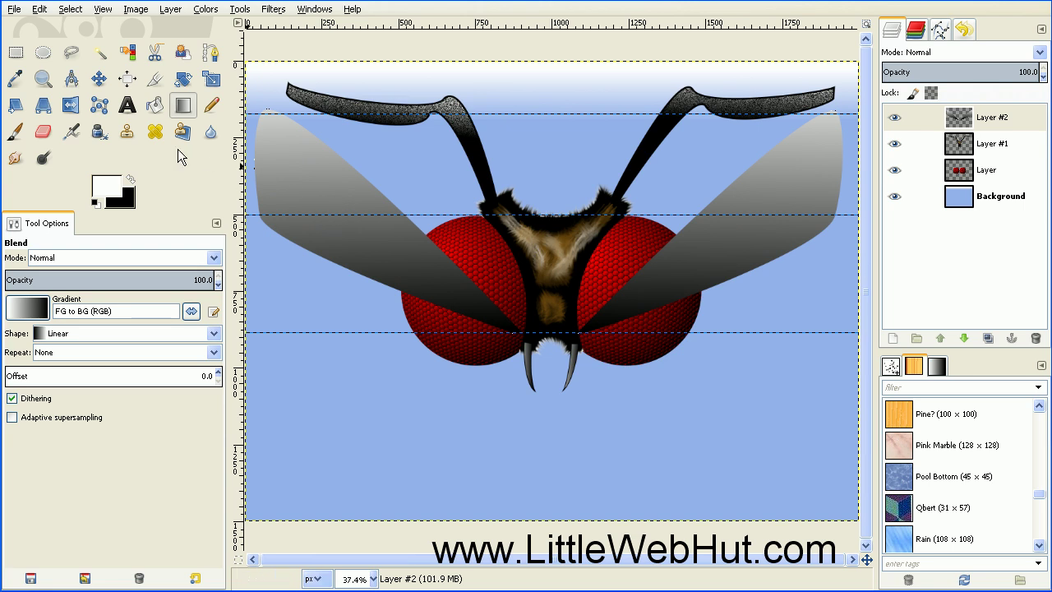
Paint thin white branching veins across the wings with the Paintbrush, using the 2. Hardness 100 brush at size 2
click(16, 134)
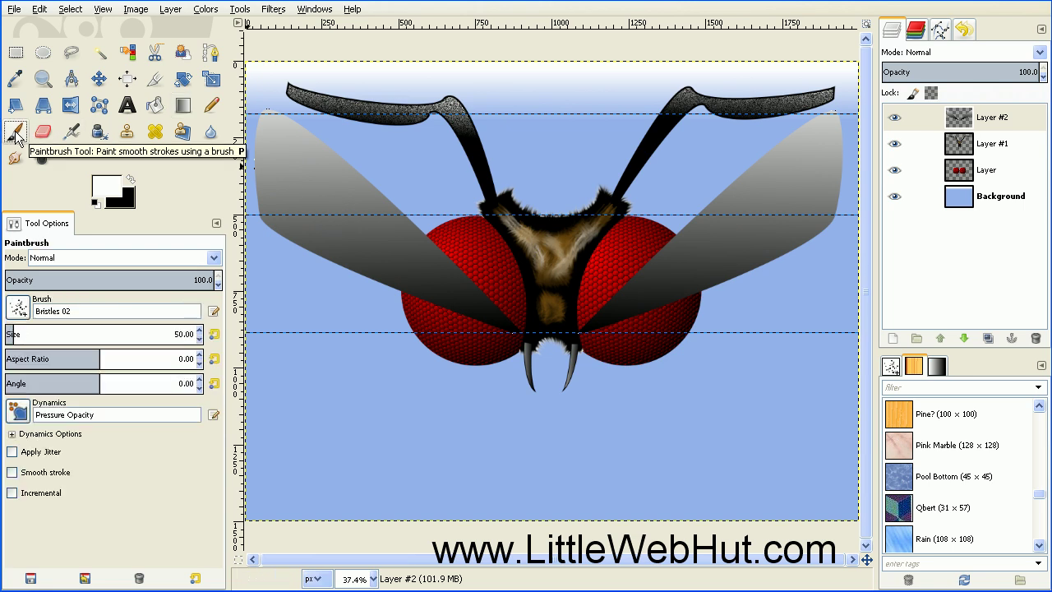
click(18, 307)
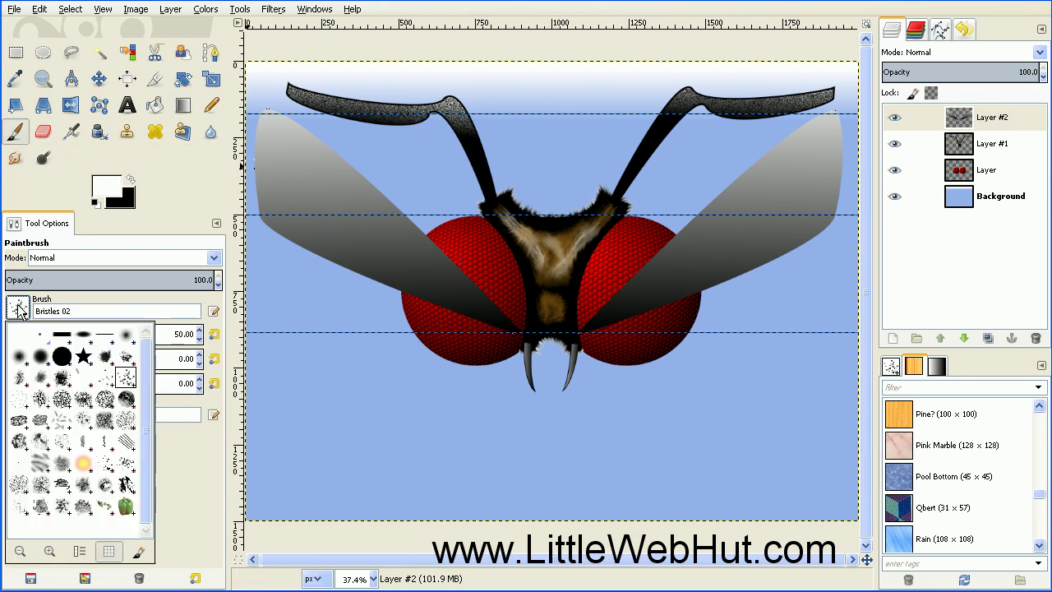
click(62, 356)
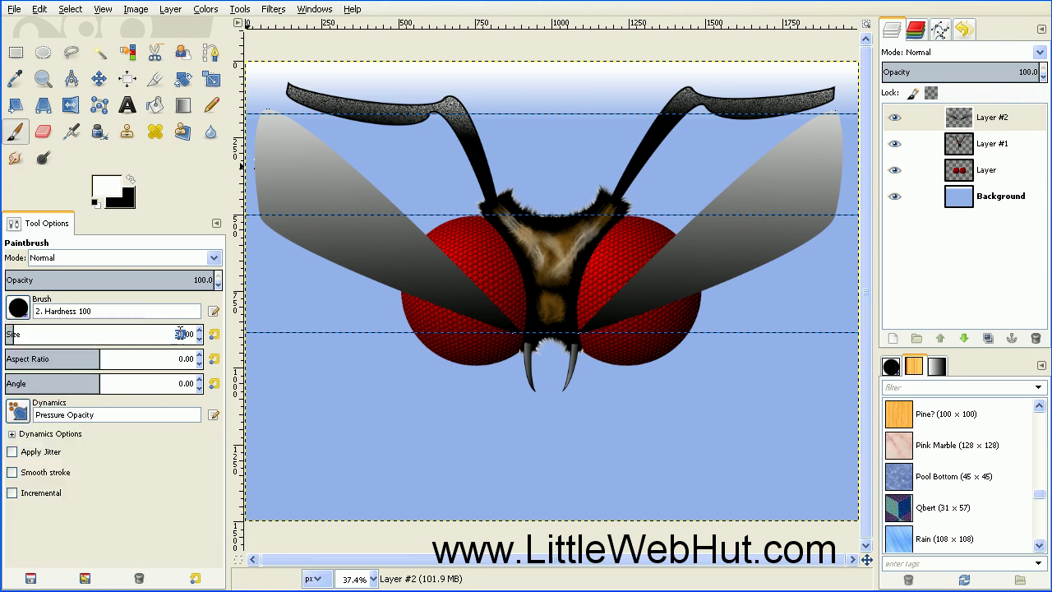
text(2)
key(Return)
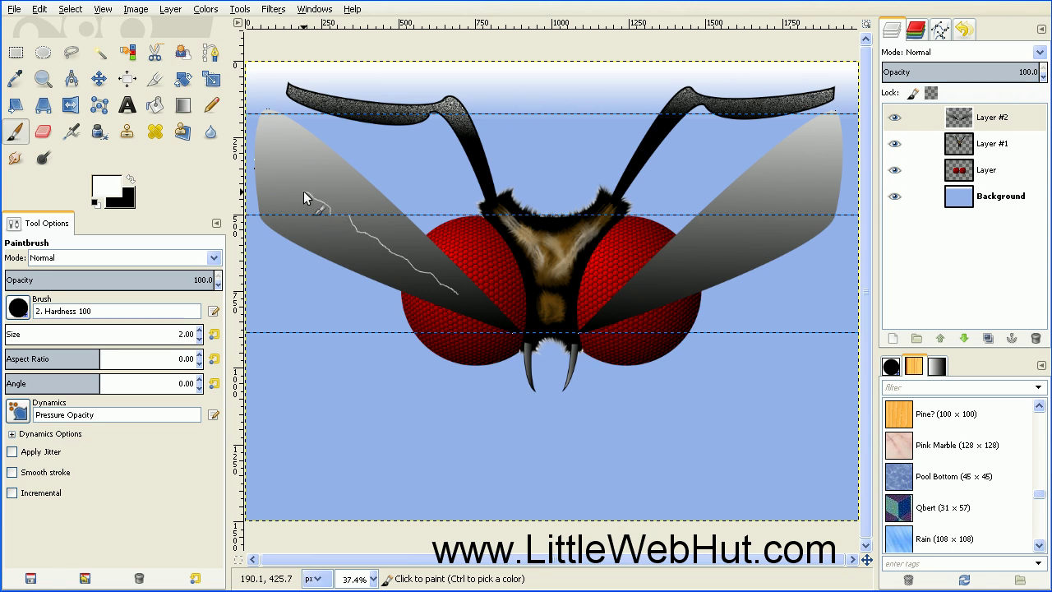
drag(285, 182, 273, 170)
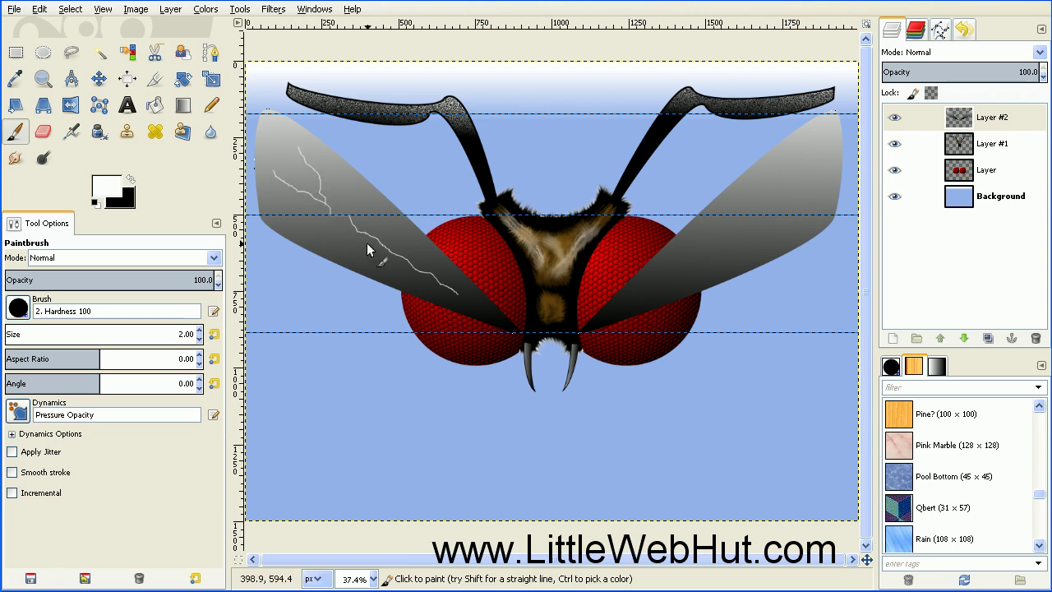
mouse_move(288, 220)
mouse_down()
mouse_move(393, 251)
mouse_move(345, 179)
mouse_up()
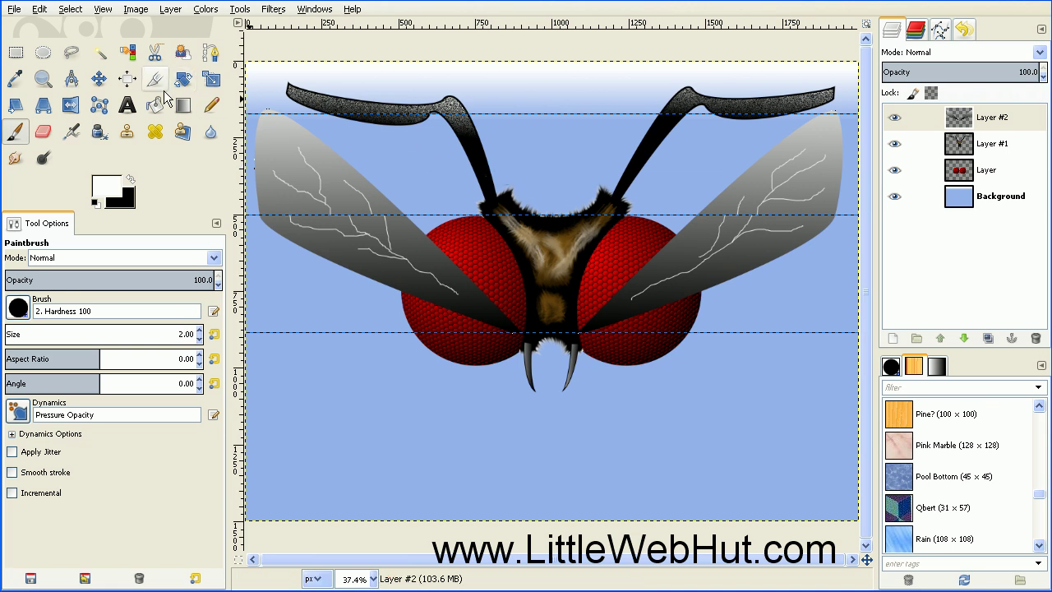
Remove the three horizontal guides from the image
click(98, 78)
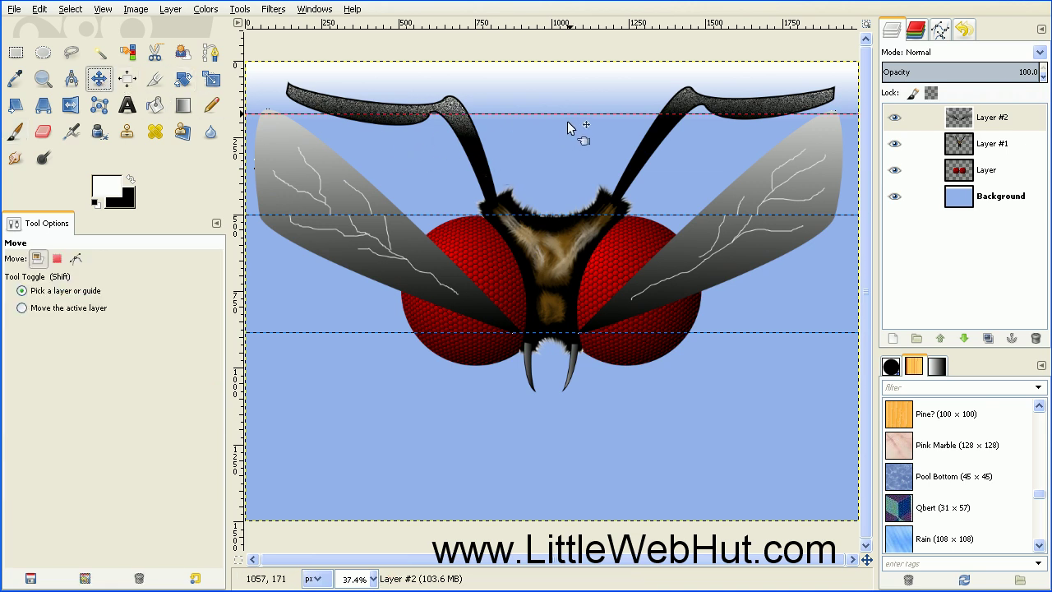
drag(569, 114, 576, 16)
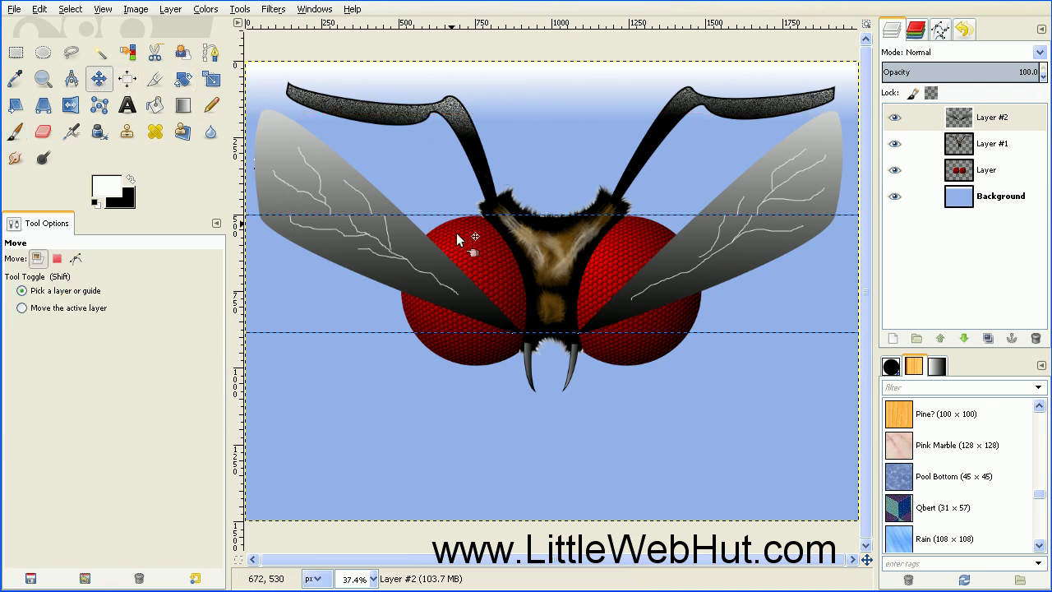
drag(450, 216, 479, 45)
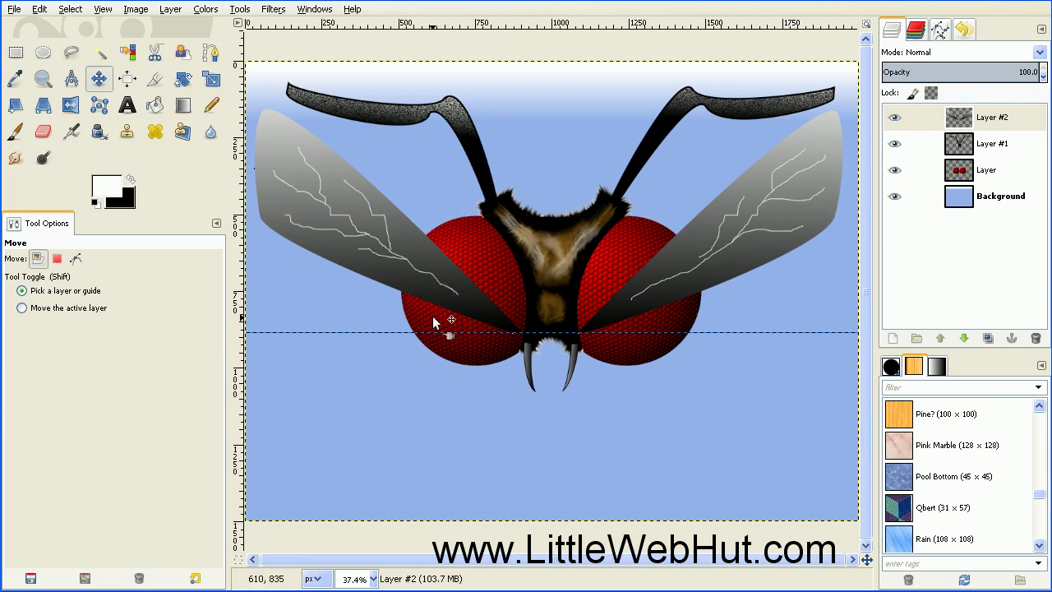
drag(427, 334, 504, 32)
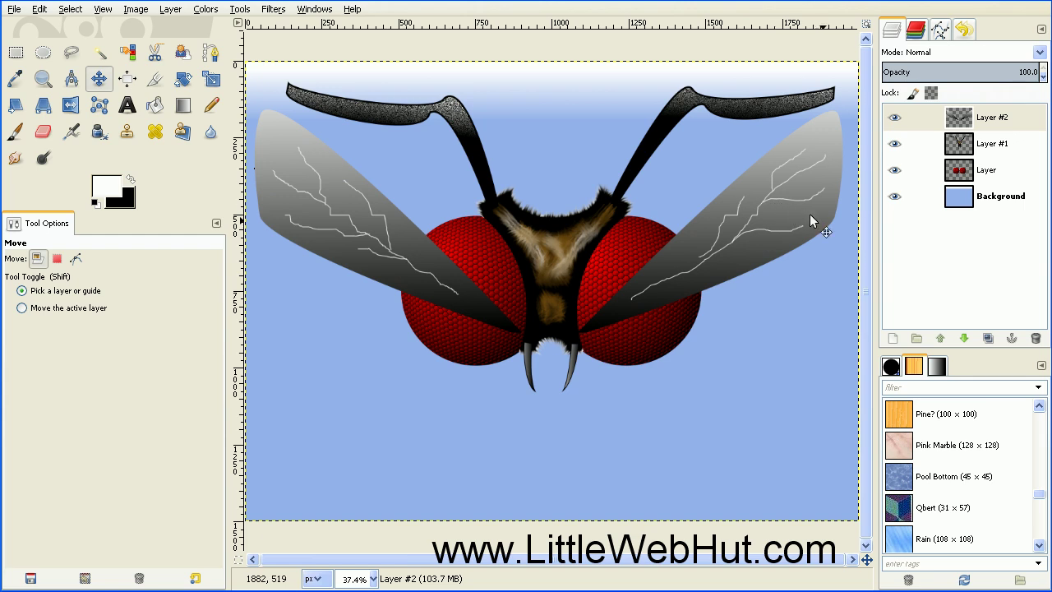
Duplicate the wing layer, scale the copy to 1778 × 815 px, and center it horizontally with its wing bases meeting the lower face
click(986, 338)
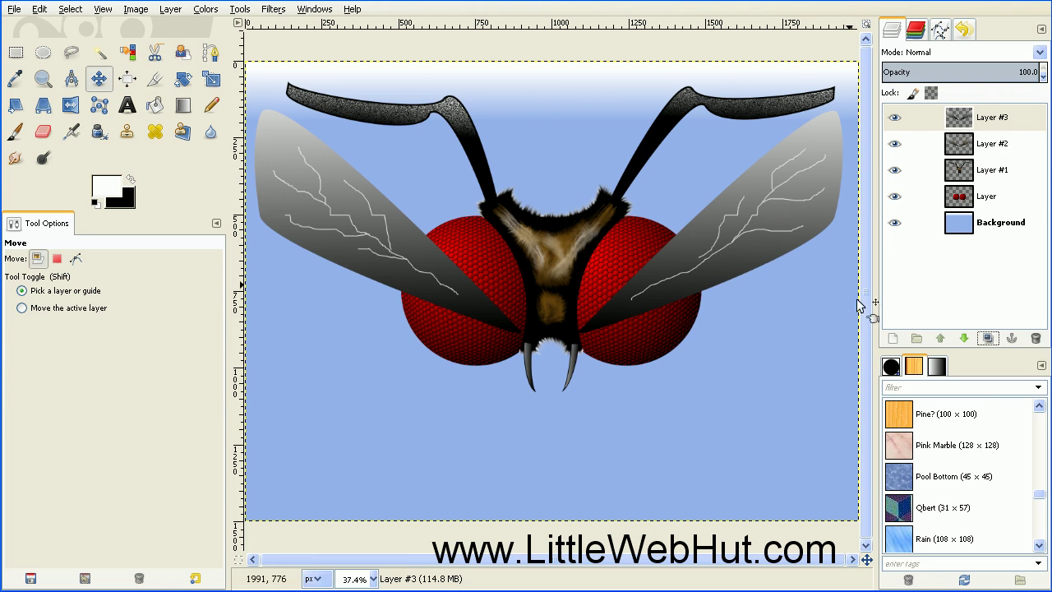
click(210, 80)
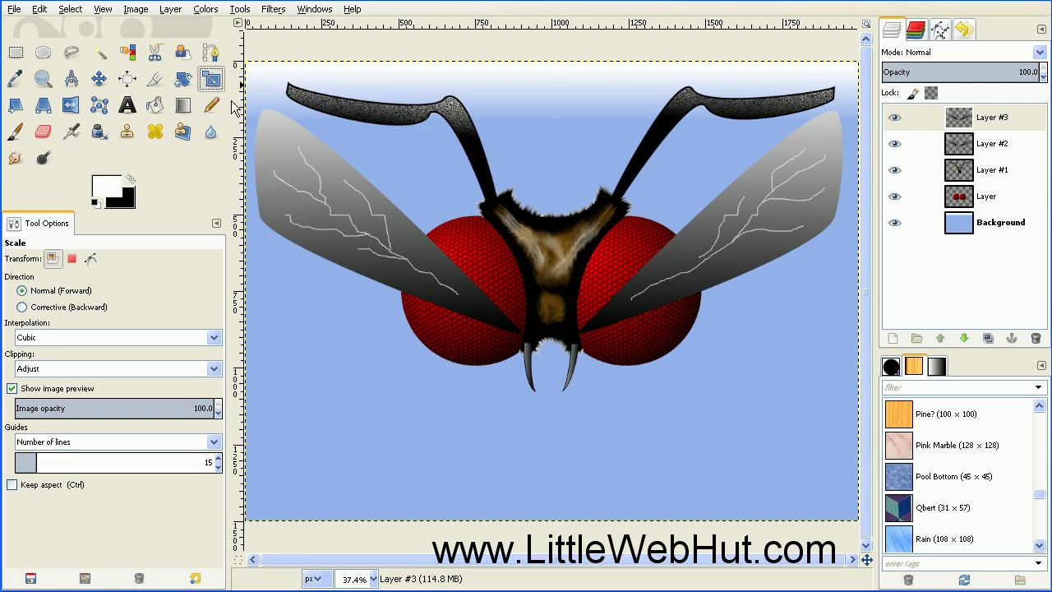
click(436, 187)
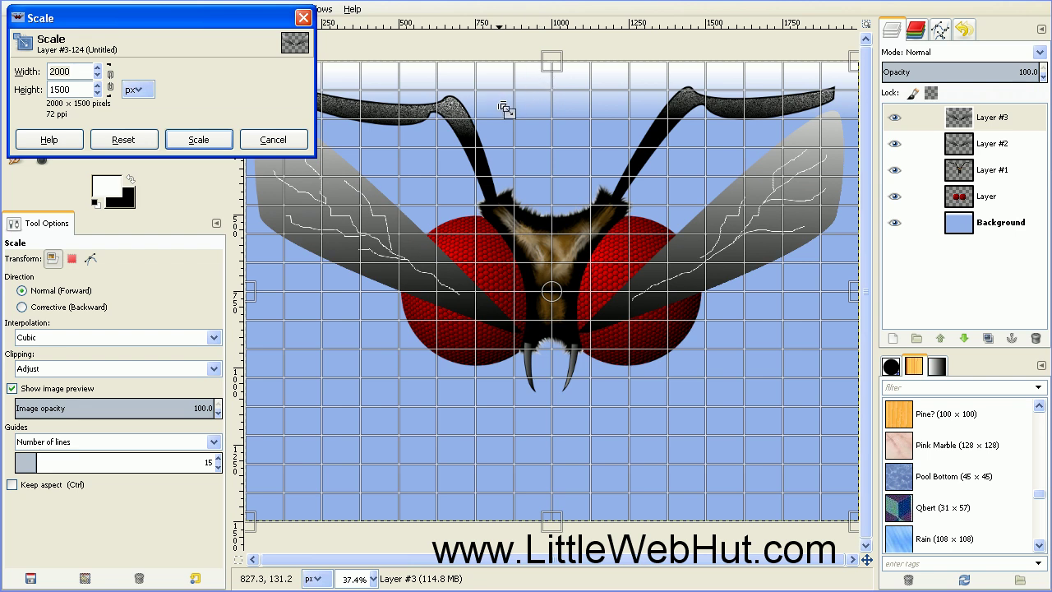
drag(552, 64, 552, 170)
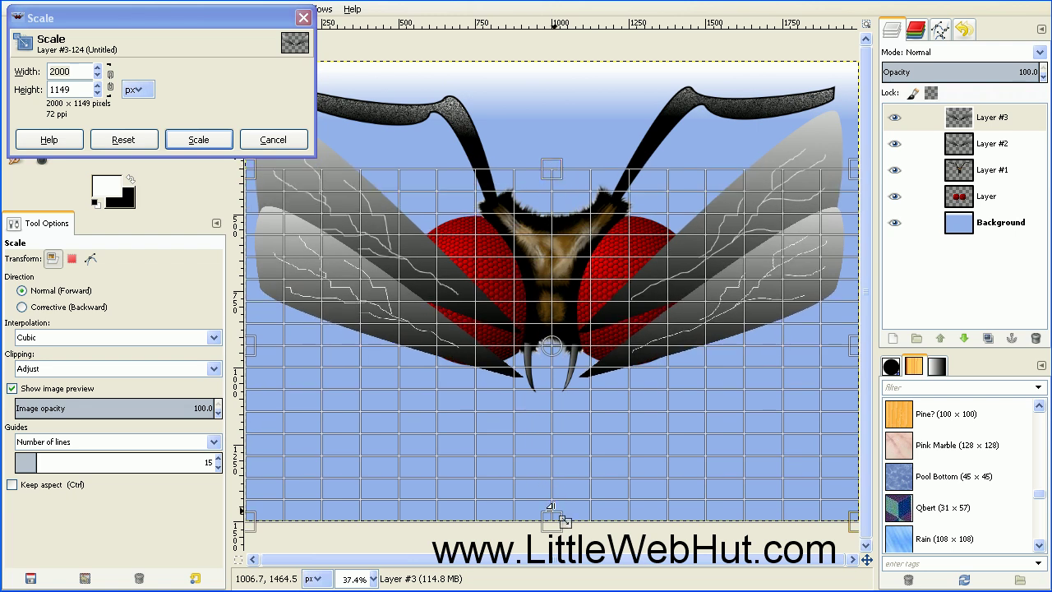
drag(551, 523, 549, 424)
drag(254, 298, 286, 299)
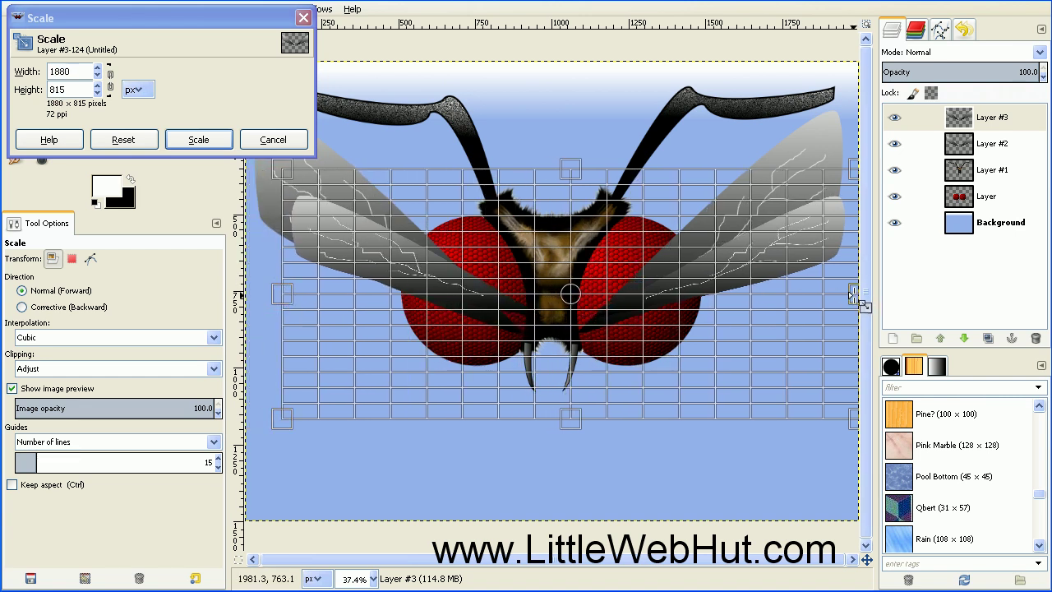
drag(848, 296, 812, 296)
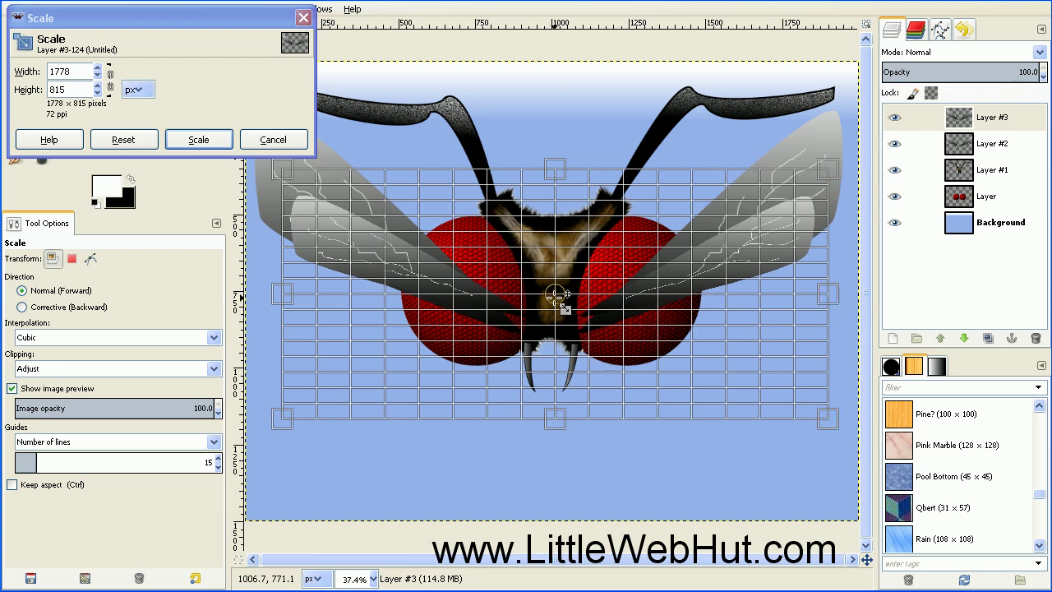
drag(554, 293, 551, 309)
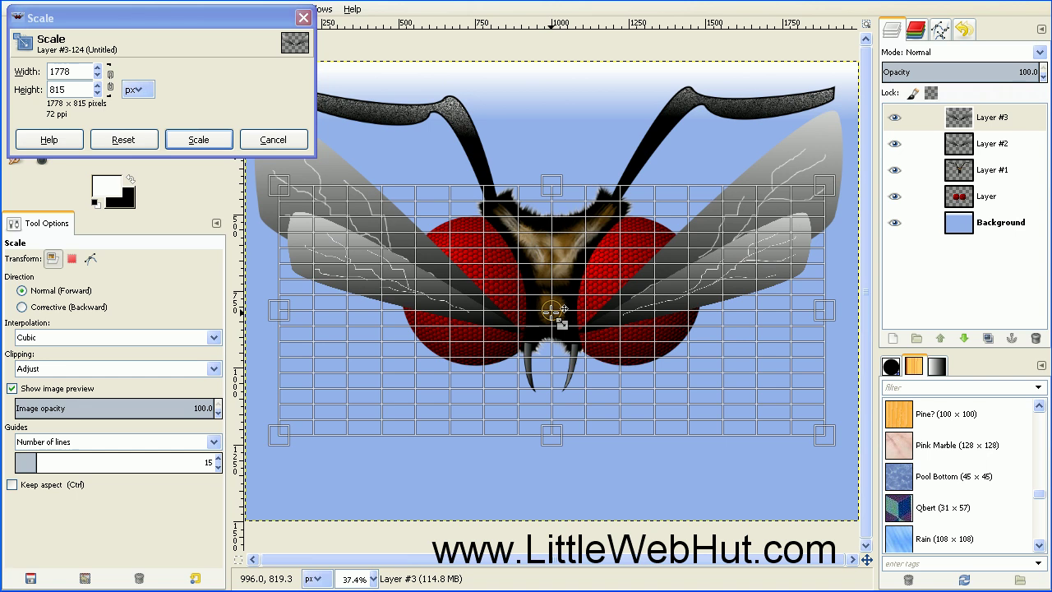
click(209, 142)
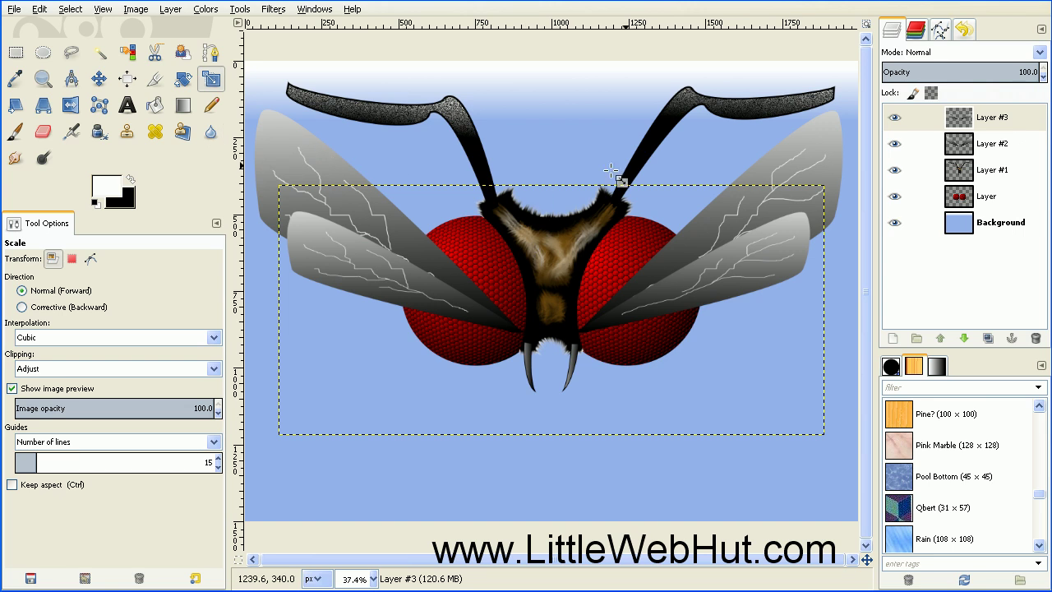
Merge the smaller wings down into Layer #2 and lower the merged layer beneath the red eyes' layer
right_click(908, 120)
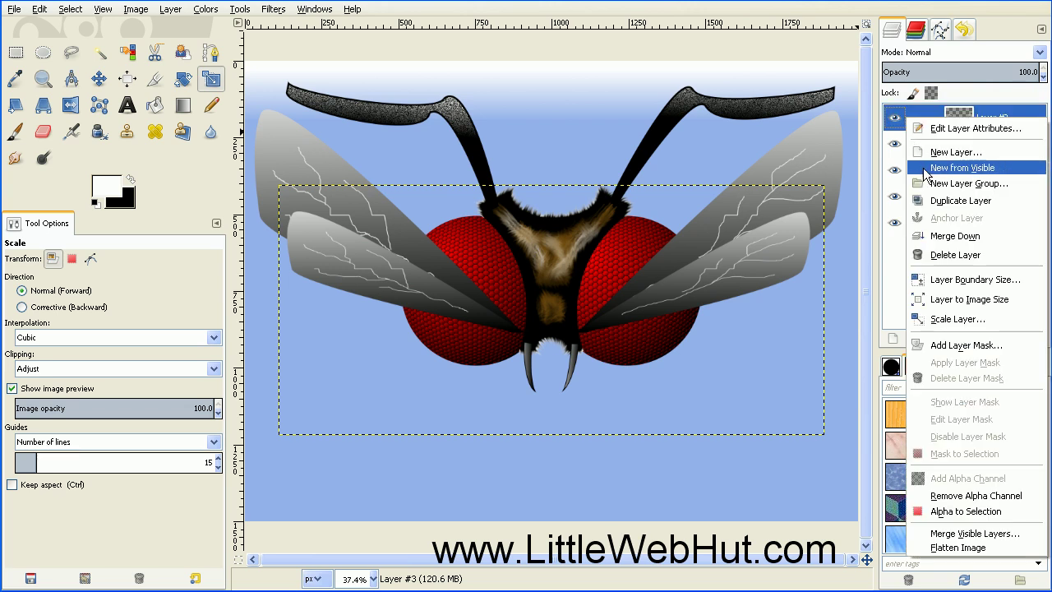
click(929, 238)
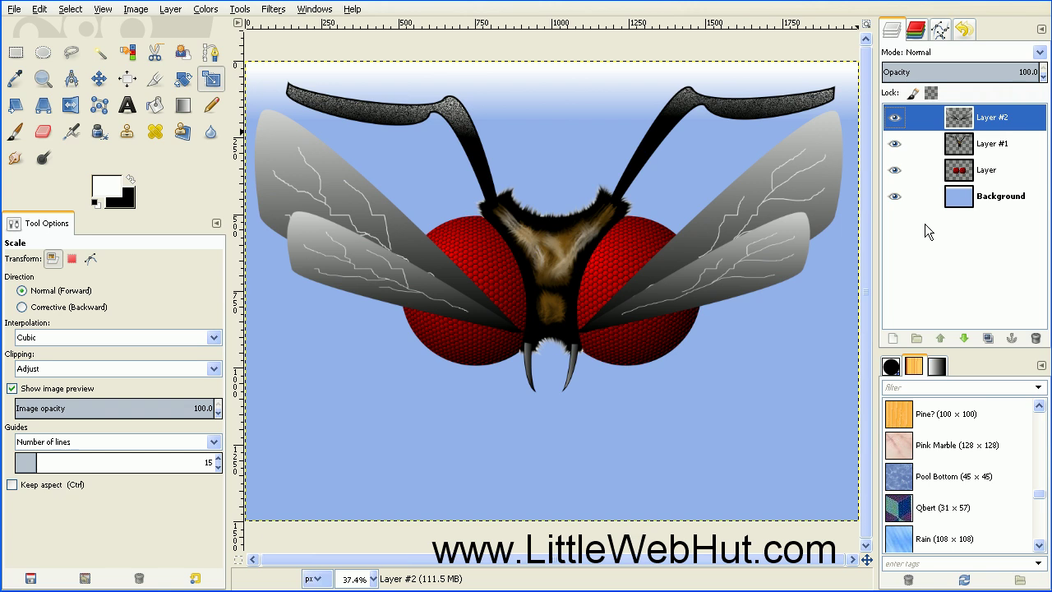
click(964, 340)
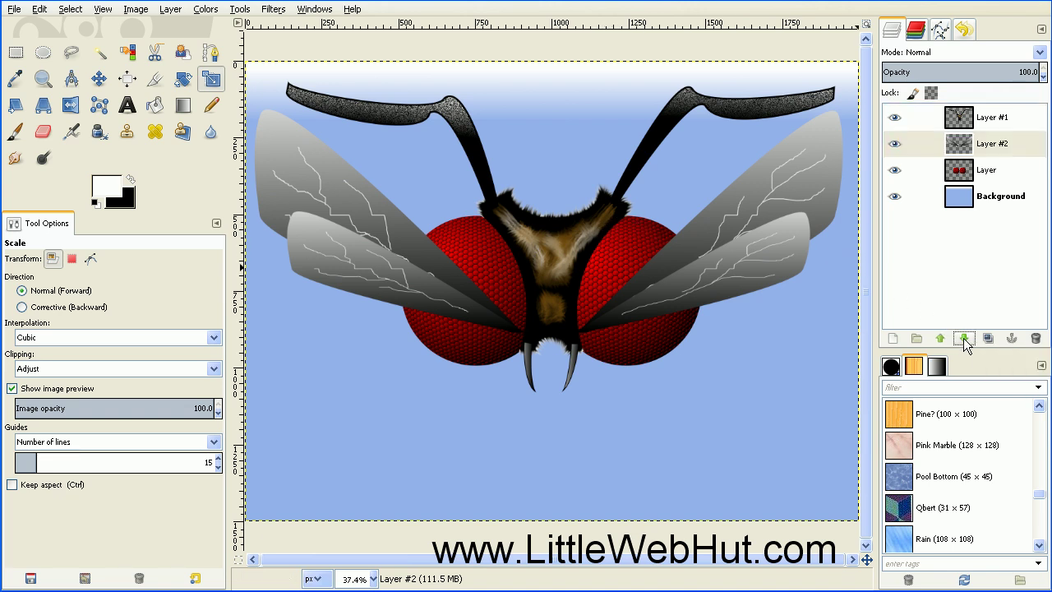
click(964, 340)
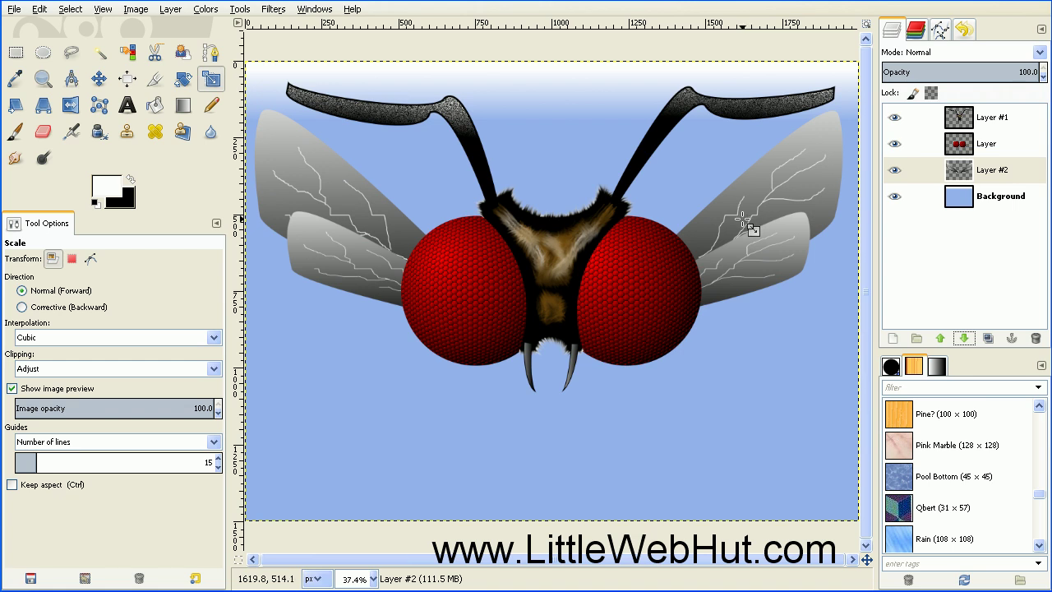
Apply a Gaussian Blur with a 20 px horizontal and vertical radius to the wing layer
click(937, 167)
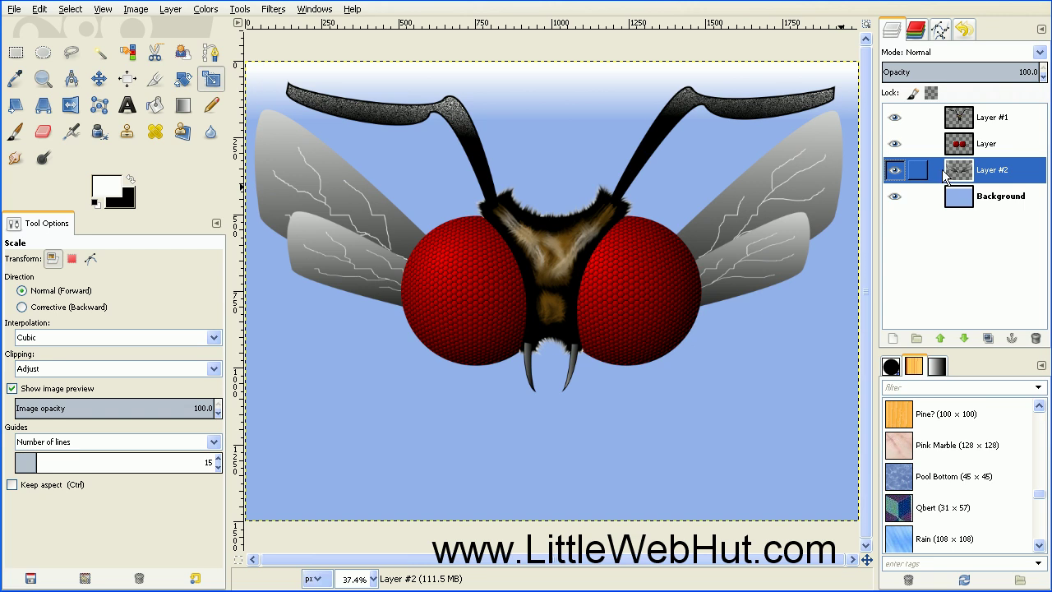
click(274, 10)
mouse_move(328, 104)
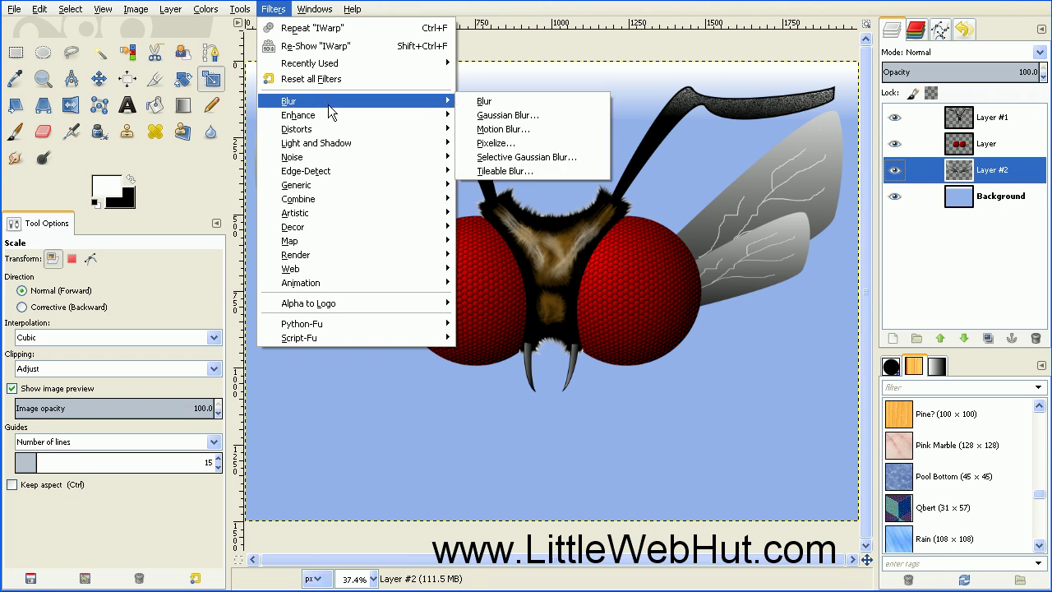
click(508, 118)
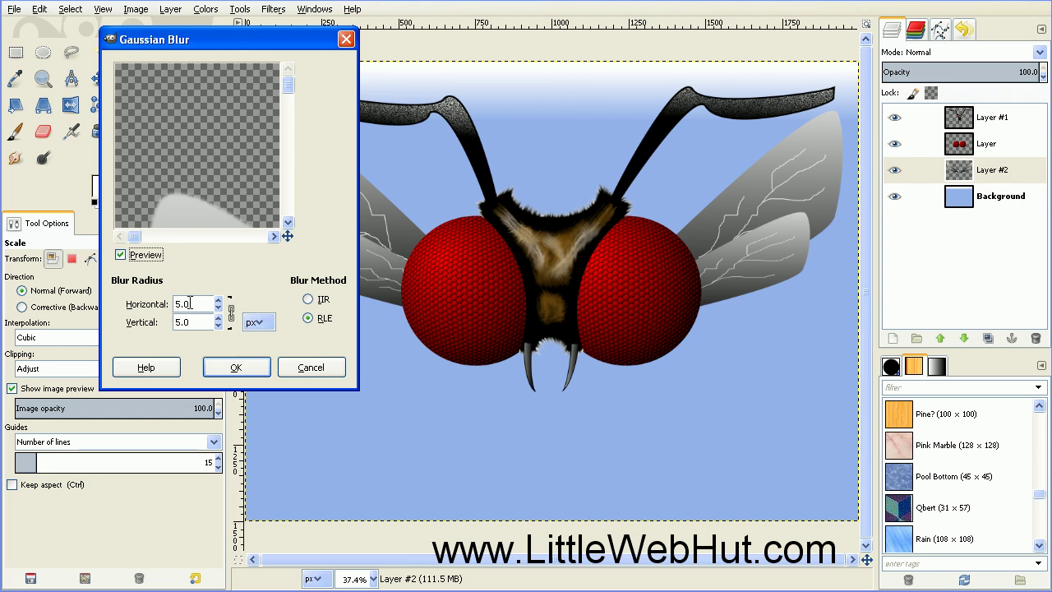
drag(191, 304, 162, 304)
key(Return)
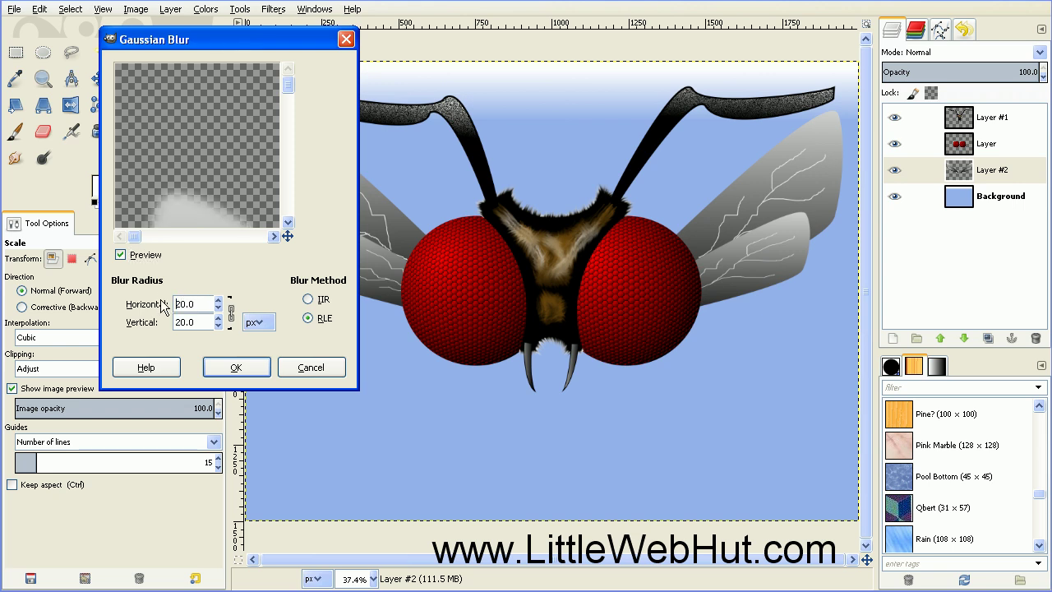
click(234, 369)
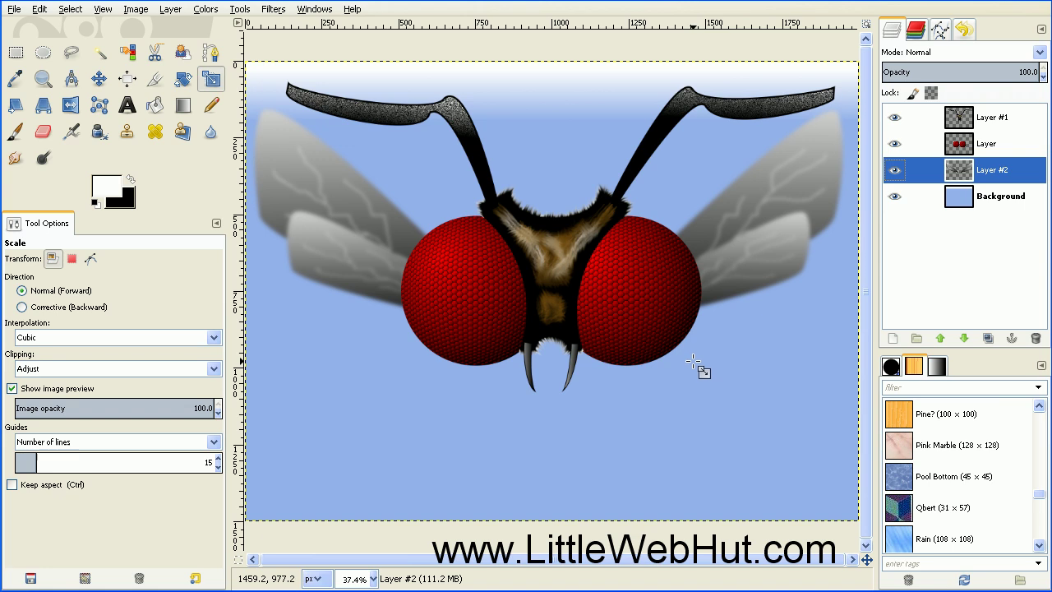
Add a new transparent 2000 × 1500 px layer directly above the wing layer
click(891, 335)
drag(284, 64, 309, 80)
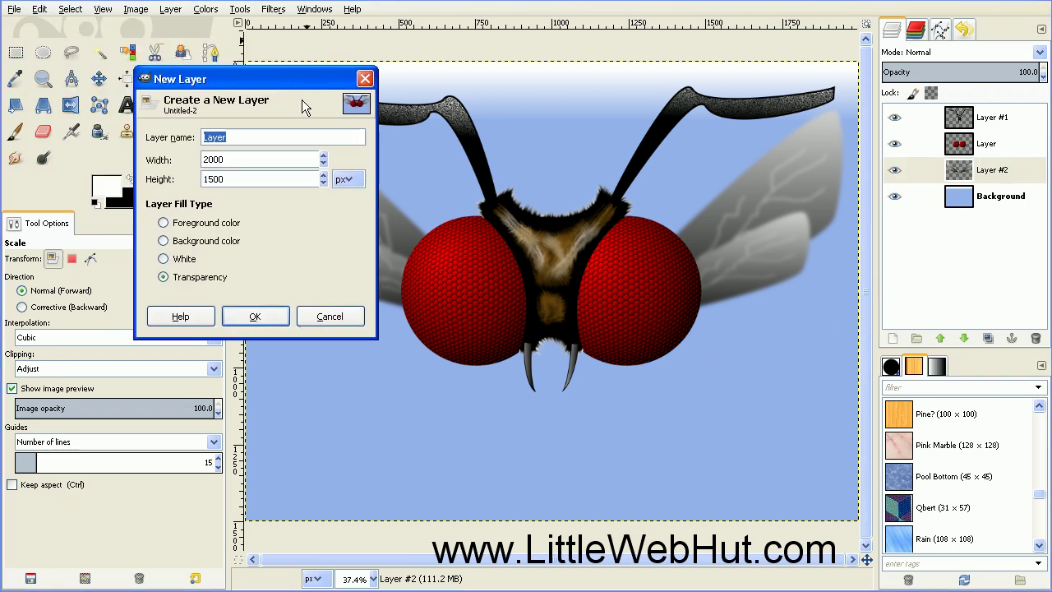
click(267, 313)
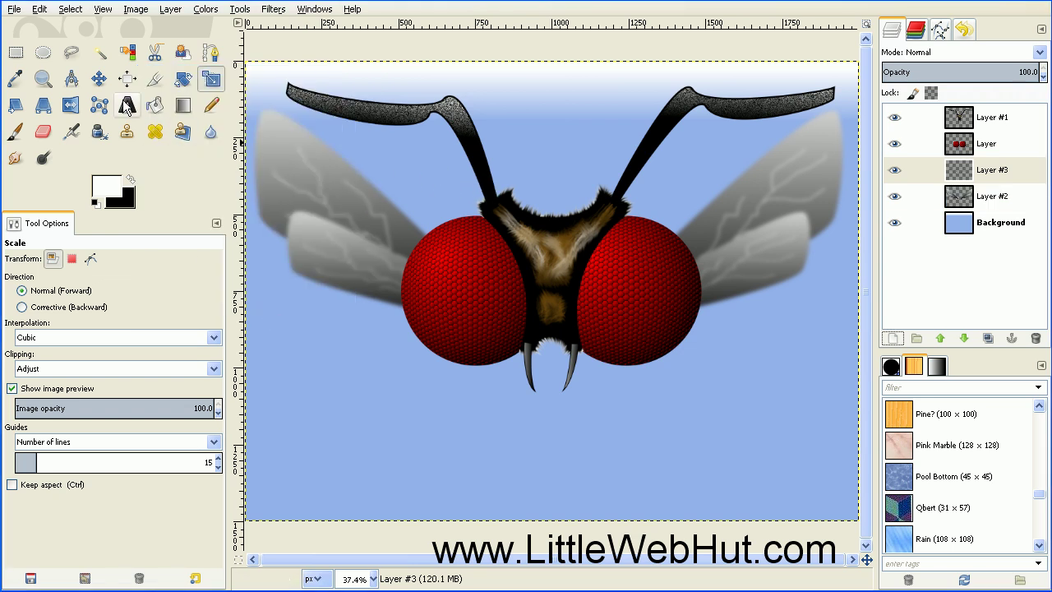
Draw an elliptical selection about 580 × 624 px centered behind the face and fill it with white
click(43, 55)
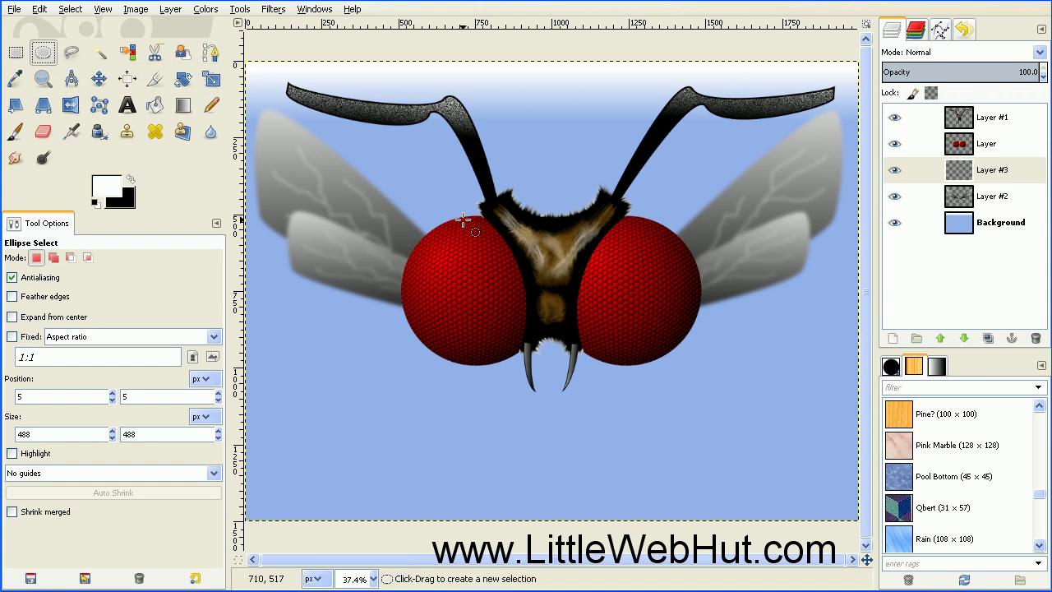
drag(463, 221, 640, 410)
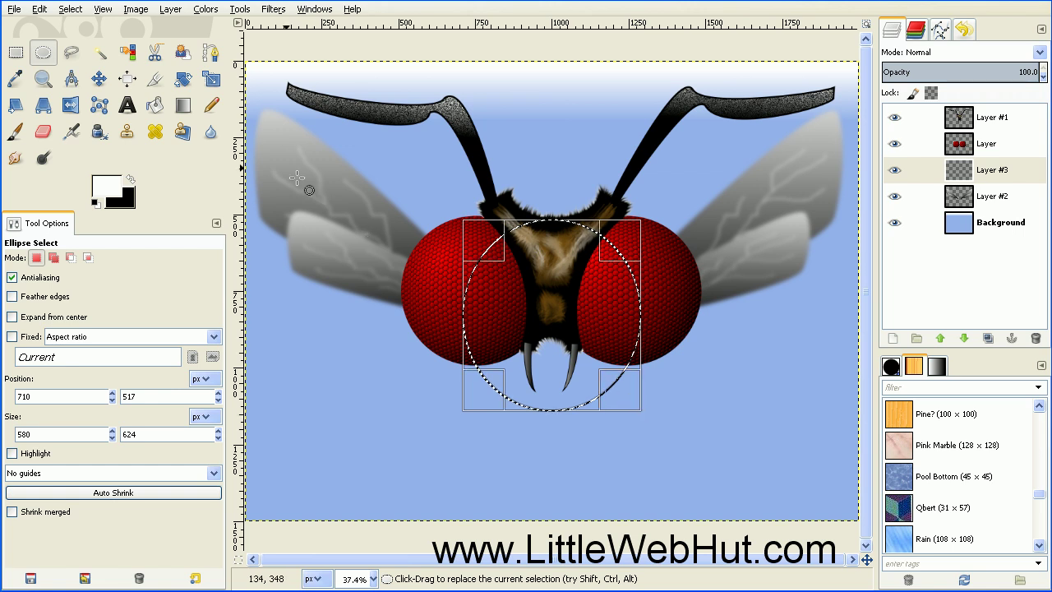
click(154, 106)
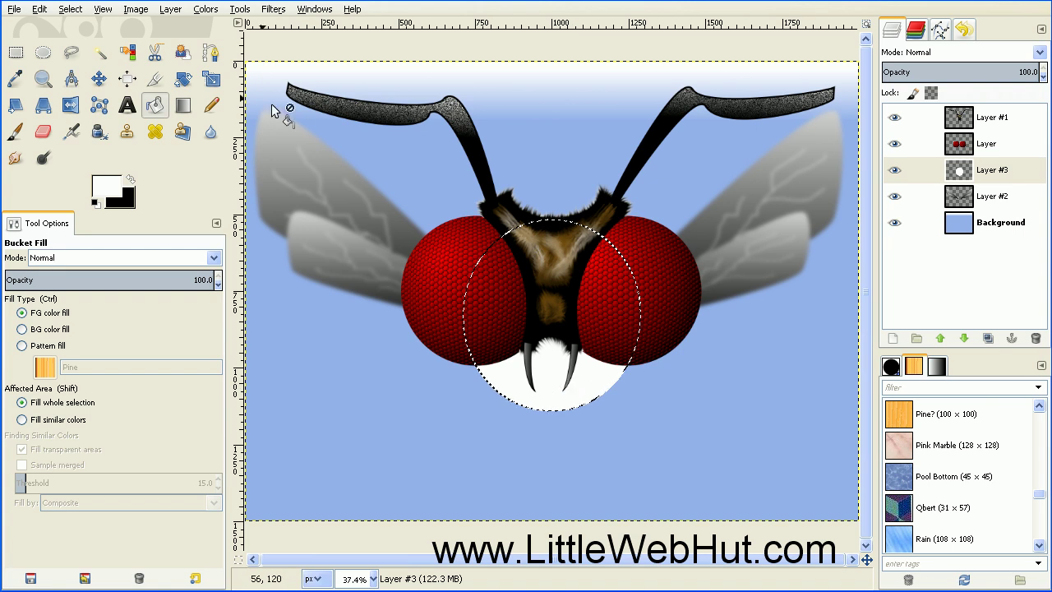
Shrink the elliptical selection by 5 px
click(72, 10)
click(78, 11)
click(74, 9)
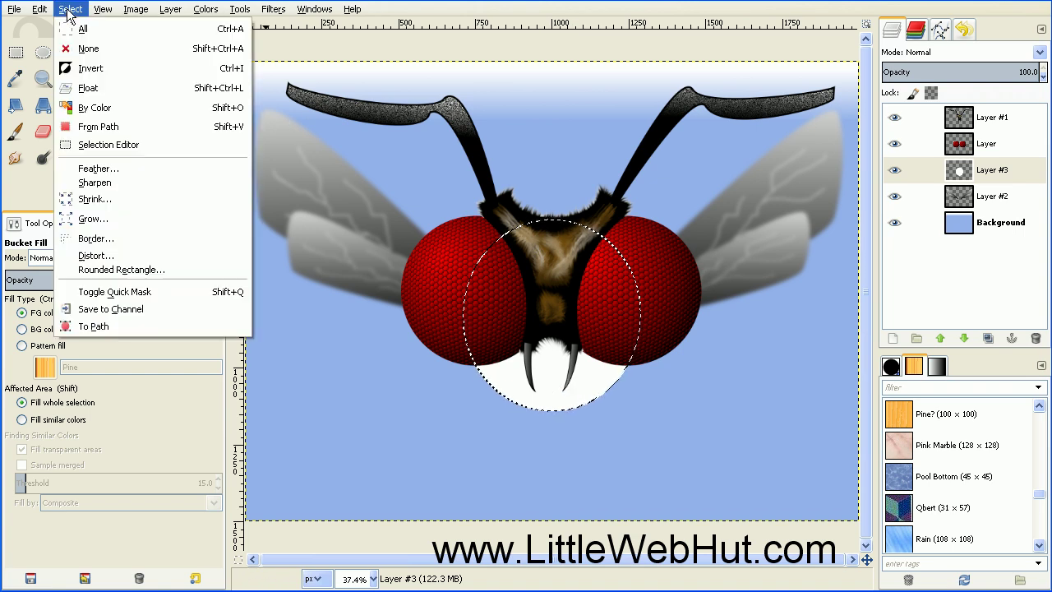
click(115, 199)
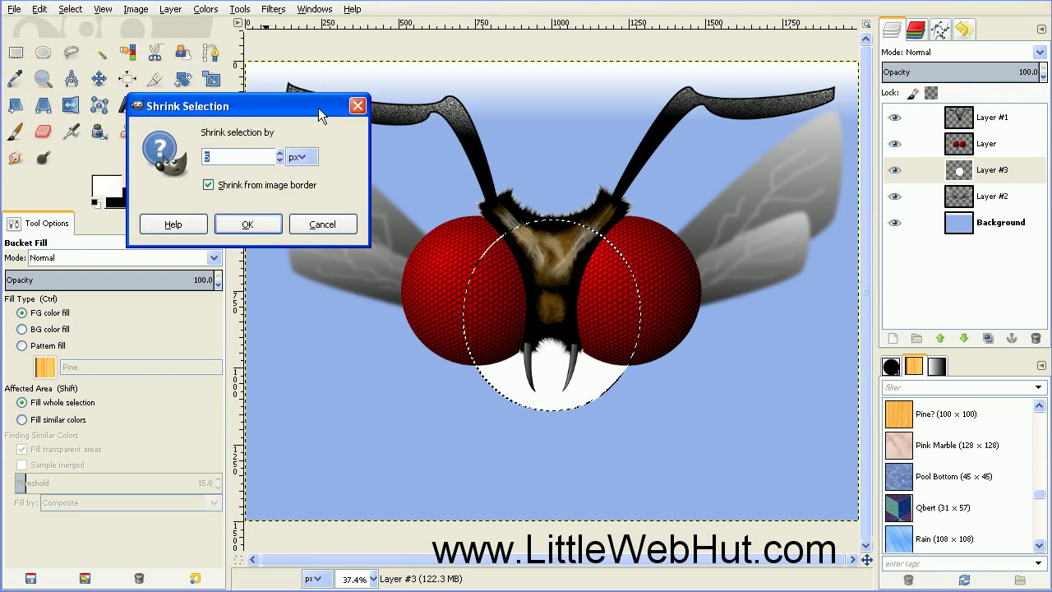
click(248, 224)
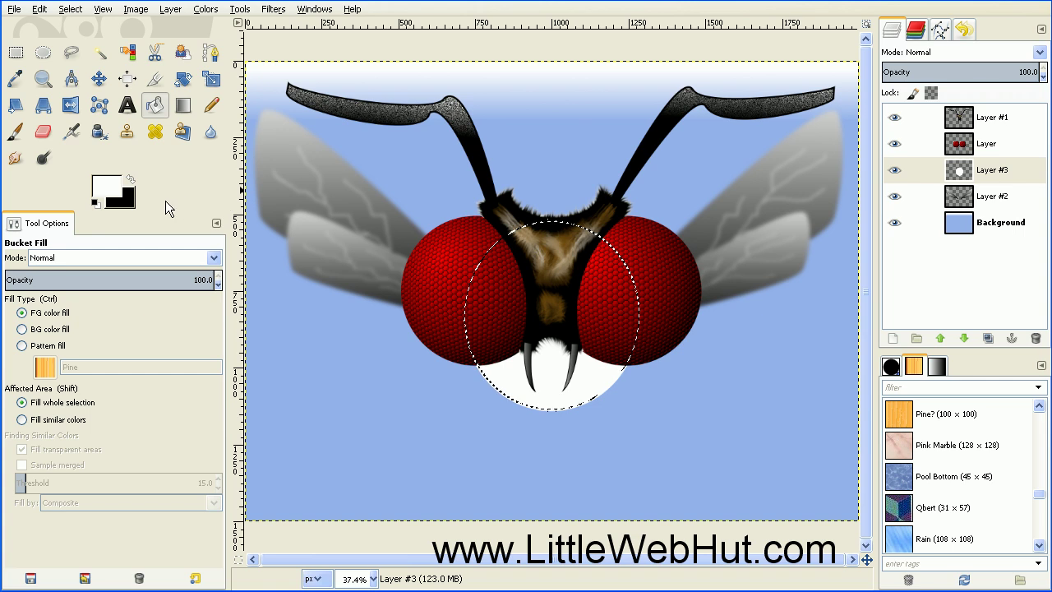
Fill the shrunken elliptical selection behind the face with black
click(131, 177)
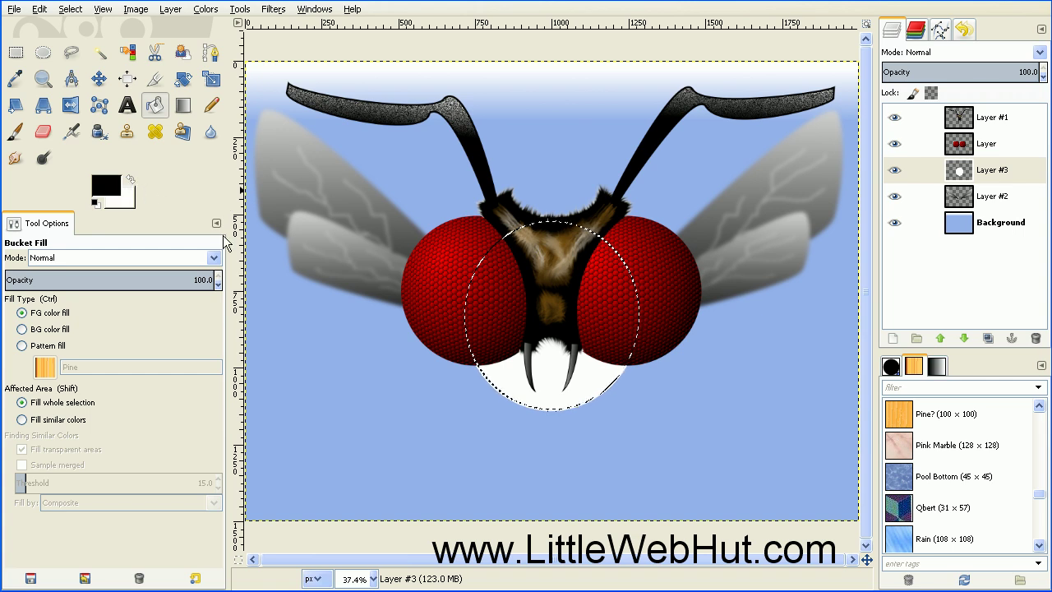
click(512, 374)
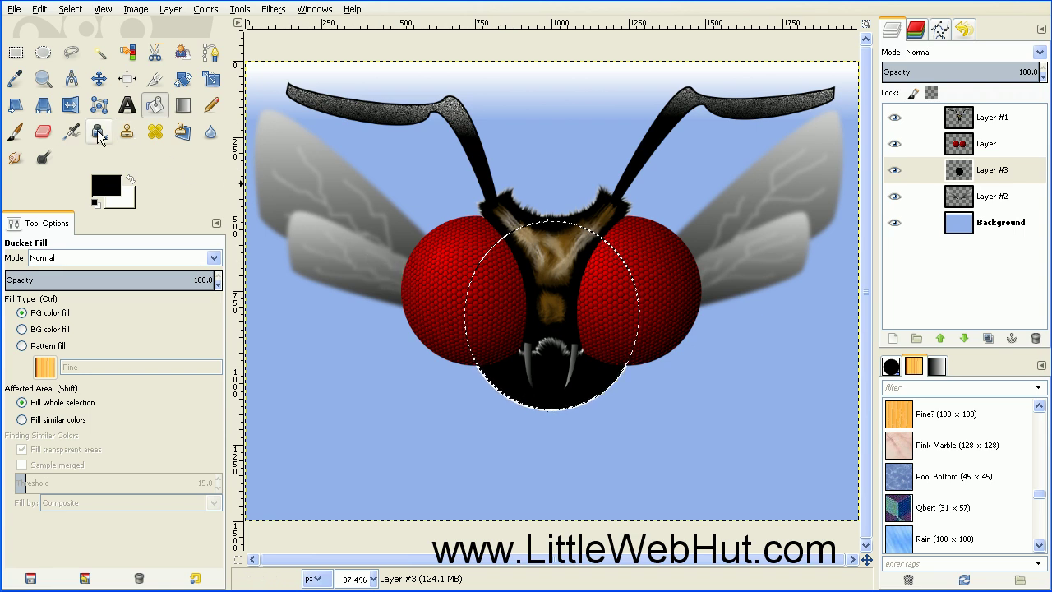
Airbrush brown (7d5412) fur over the visible black body below the eyes using the Bristles 02 brush at size 50
click(71, 131)
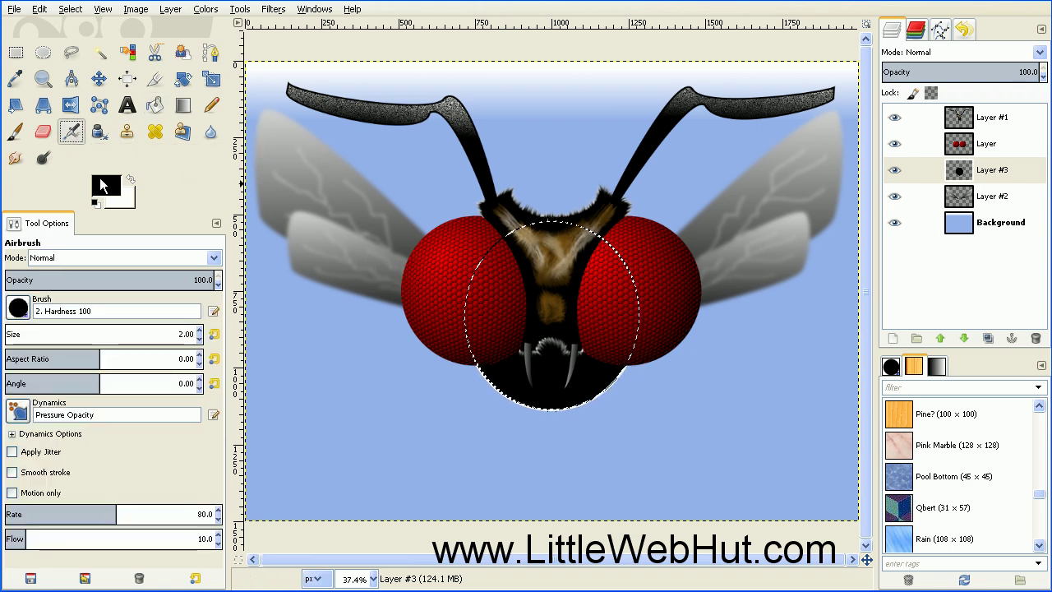
click(105, 184)
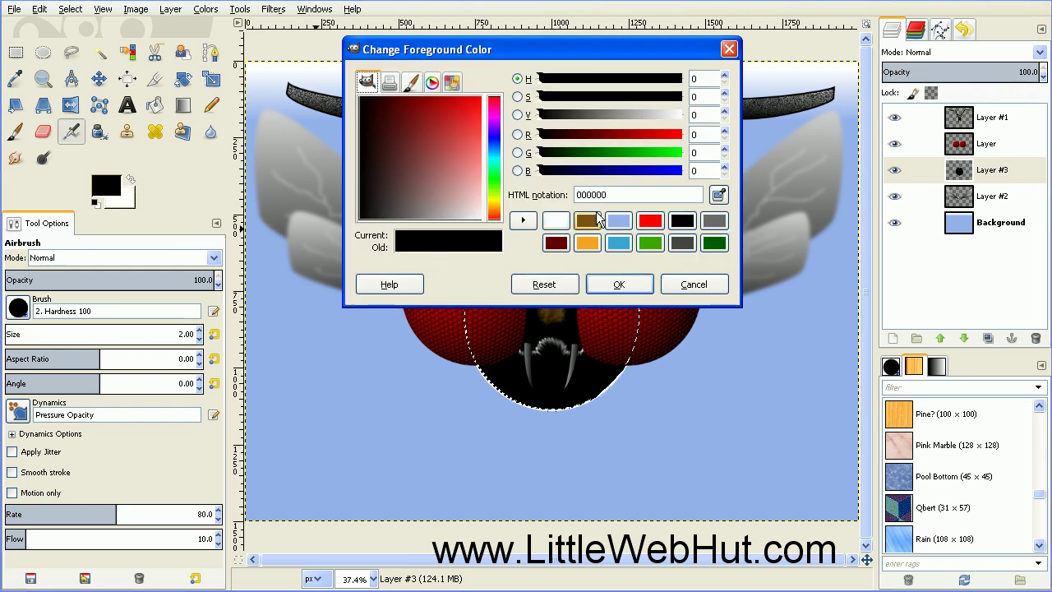
click(593, 220)
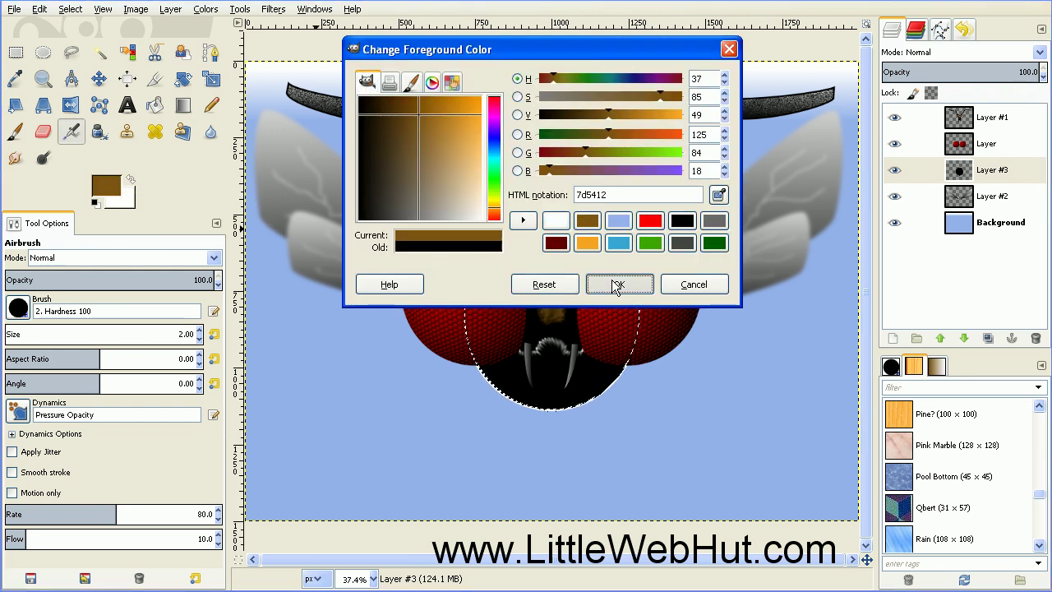
click(616, 285)
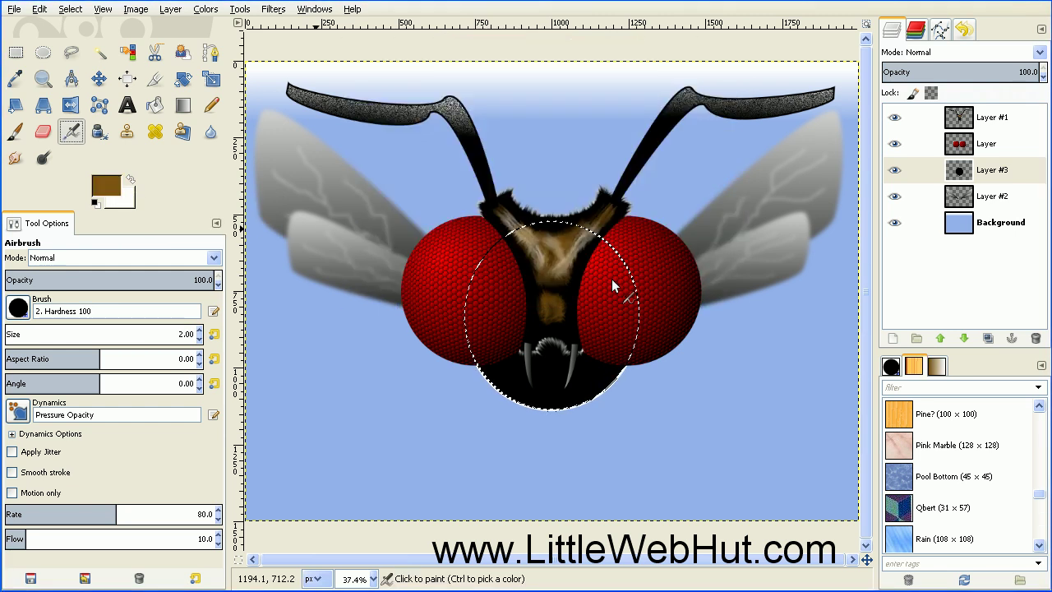
click(19, 307)
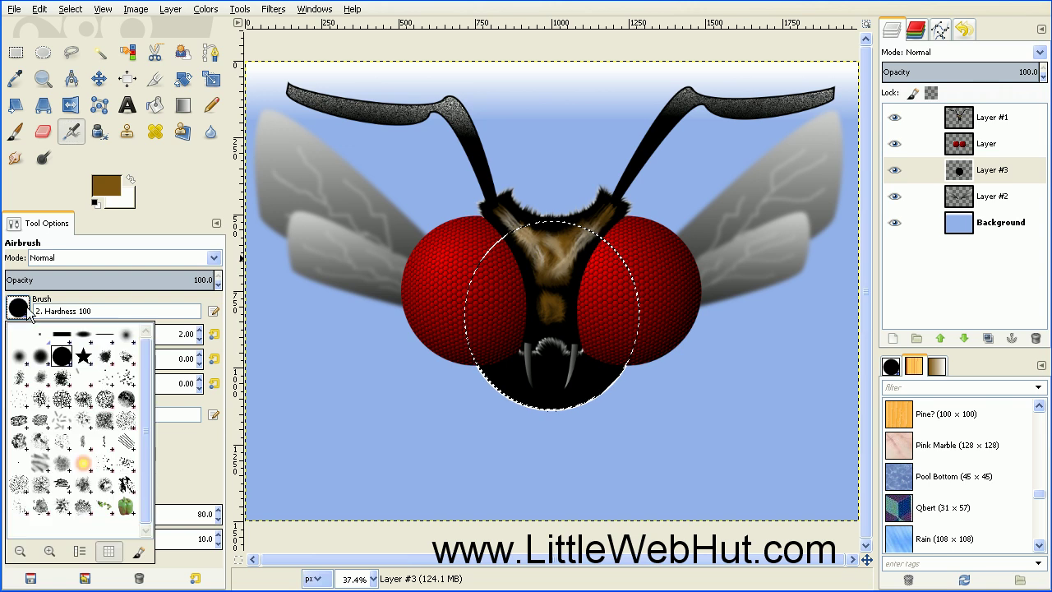
click(132, 386)
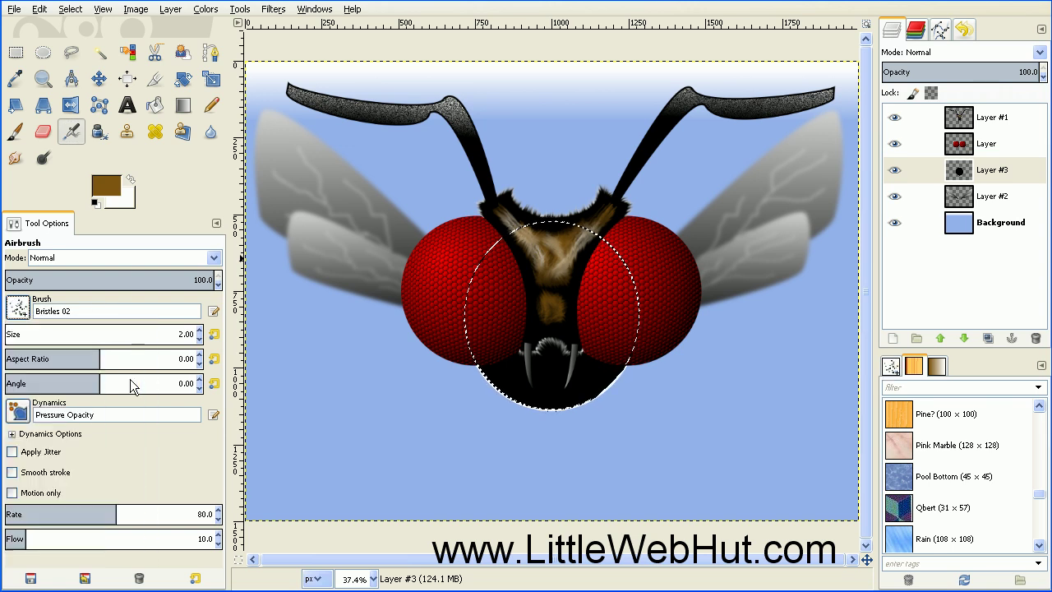
double_click(182, 333)
text(50)
key(Return)
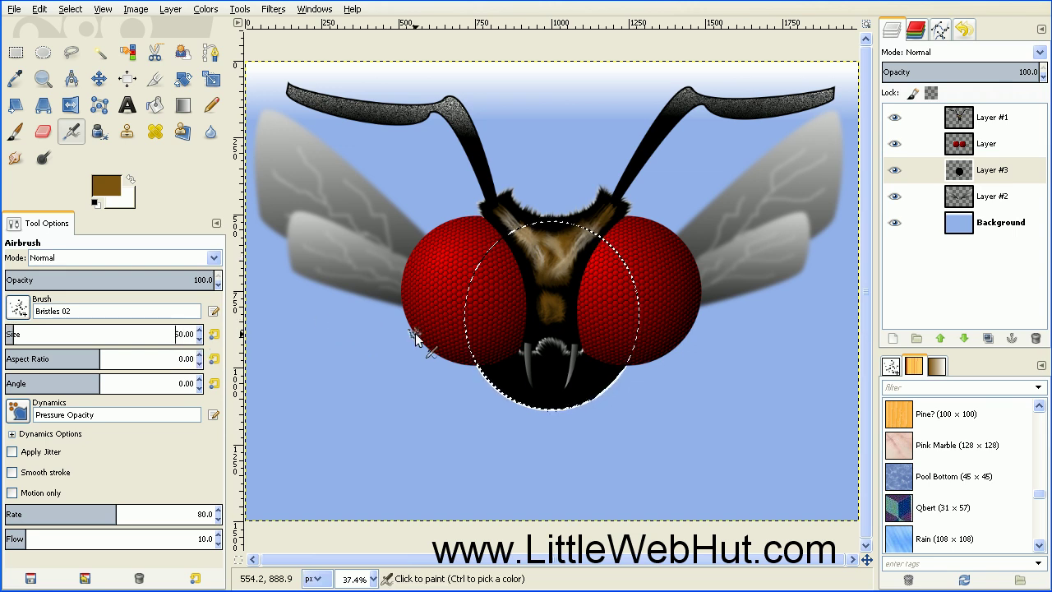
mouse_move(491, 364)
mouse_down()
mouse_move(549, 395)
mouse_move(605, 367)
mouse_move(577, 393)
mouse_move(526, 392)
mouse_move(513, 372)
mouse_move(574, 396)
mouse_move(601, 366)
mouse_up()
mouse_move(500, 352)
mouse_down()
mouse_move(576, 359)
mouse_move(559, 369)
mouse_move(504, 360)
mouse_move(566, 377)
mouse_move(528, 344)
mouse_move(569, 349)
mouse_move(503, 369)
mouse_move(586, 381)
mouse_move(603, 373)
mouse_move(587, 388)
mouse_move(550, 394)
mouse_up()
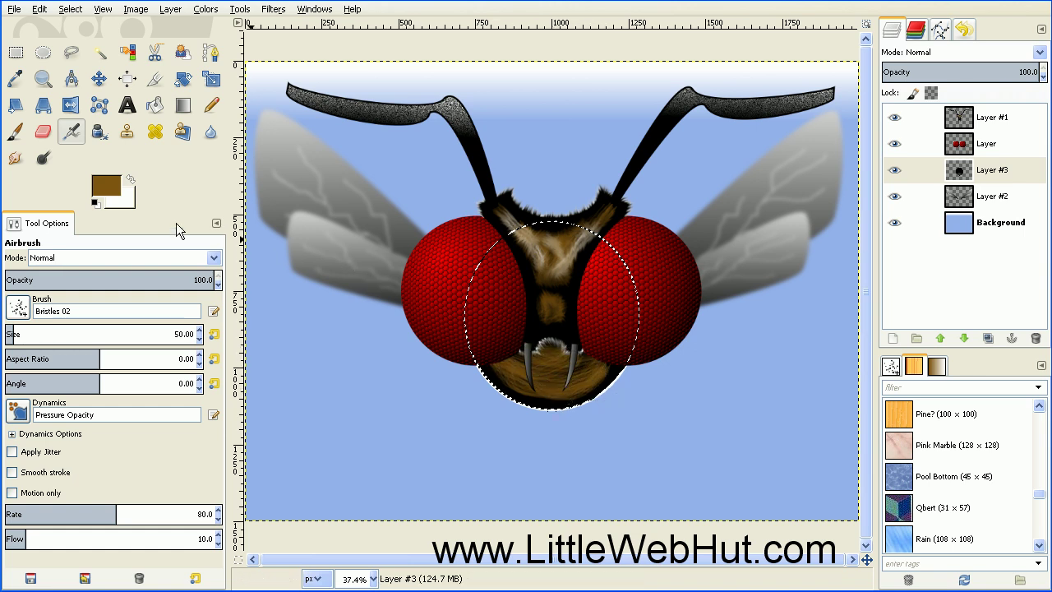
Clear the selection and smudge the body's white edge and brown interior into fur with the Bristles 02 brush at size 50
click(14, 161)
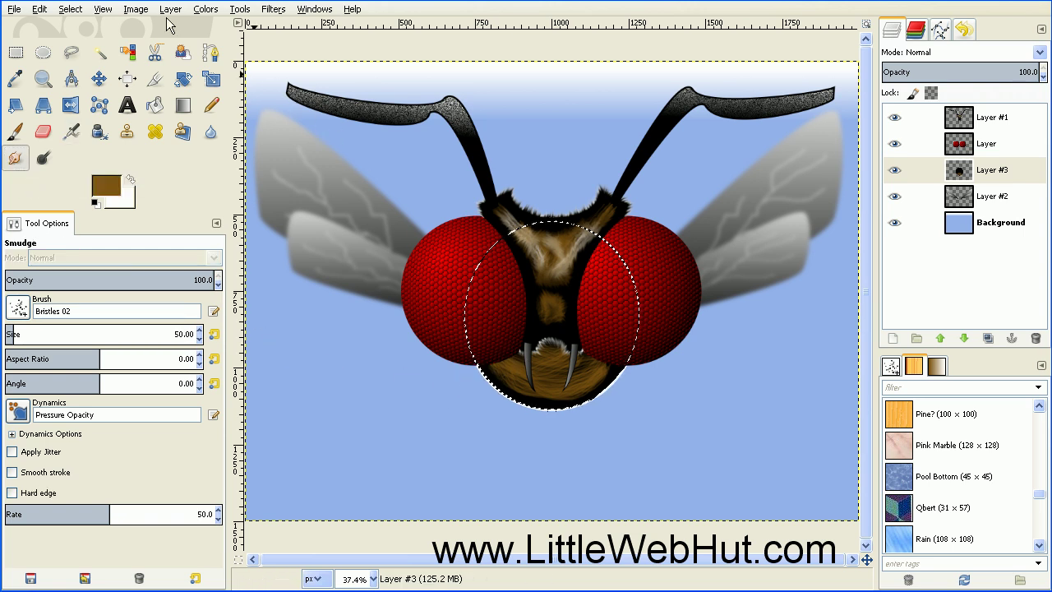
click(70, 14)
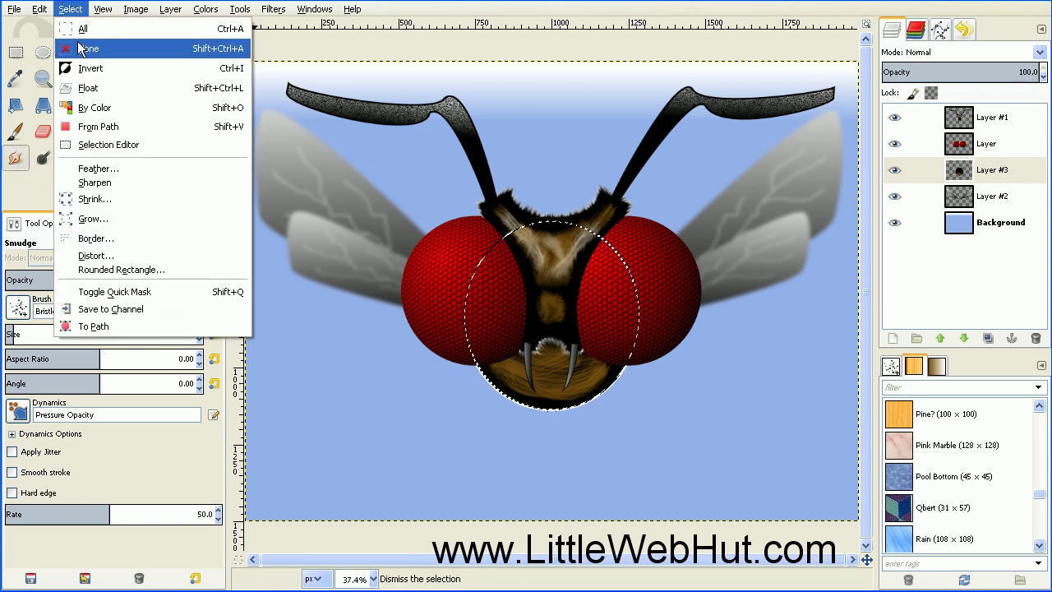
click(77, 43)
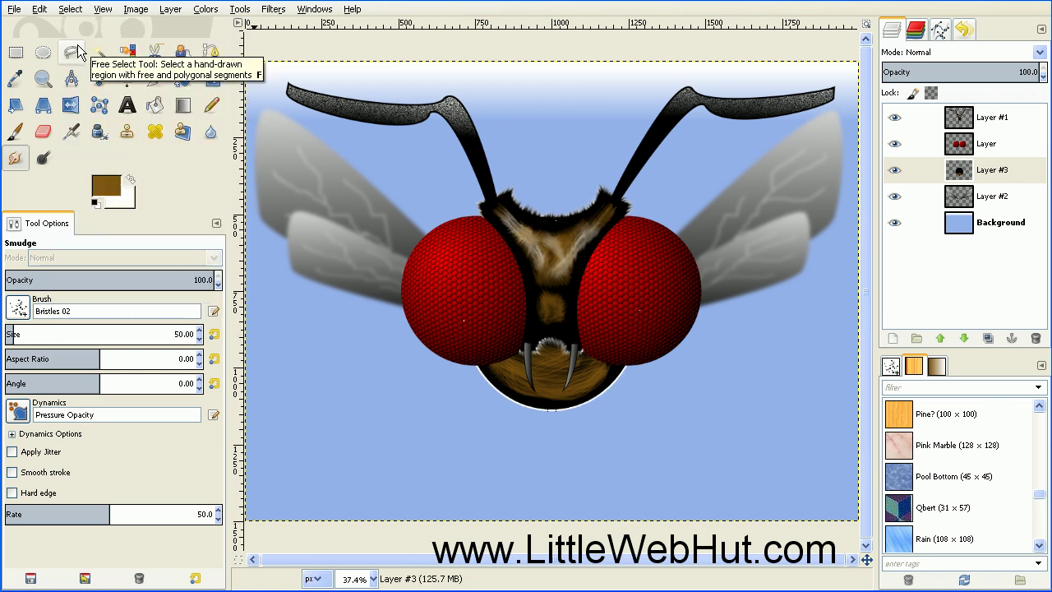
mouse_move(505, 370)
mouse_down()
mouse_move(464, 374)
mouse_move(511, 370)
mouse_move(486, 387)
mouse_move(513, 376)
mouse_move(497, 394)
mouse_move(516, 380)
mouse_move(525, 419)
mouse_move(537, 398)
mouse_move(540, 420)
mouse_move(540, 401)
mouse_move(543, 430)
mouse_move(549, 402)
mouse_move(572, 424)
mouse_move(567, 399)
mouse_move(586, 419)
mouse_move(575, 401)
mouse_move(603, 411)
mouse_move(590, 384)
mouse_move(631, 376)
mouse_up()
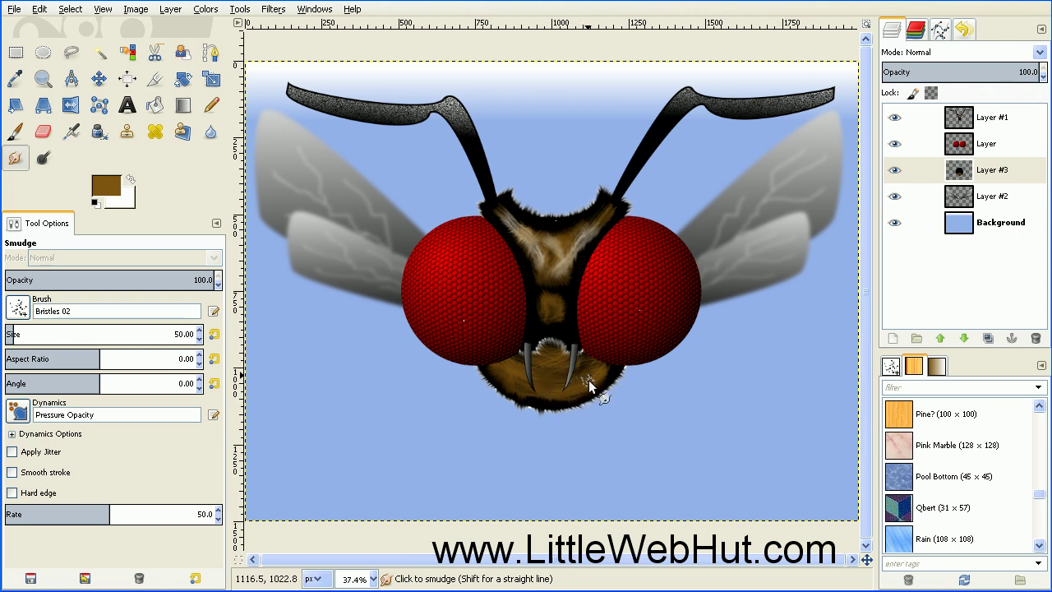
mouse_move(542, 381)
mouse_down()
mouse_move(534, 352)
mouse_move(533, 380)
mouse_move(536, 392)
mouse_up()
Apply a Gaussian Blur with a 1 px radius to the body layer
click(272, 9)
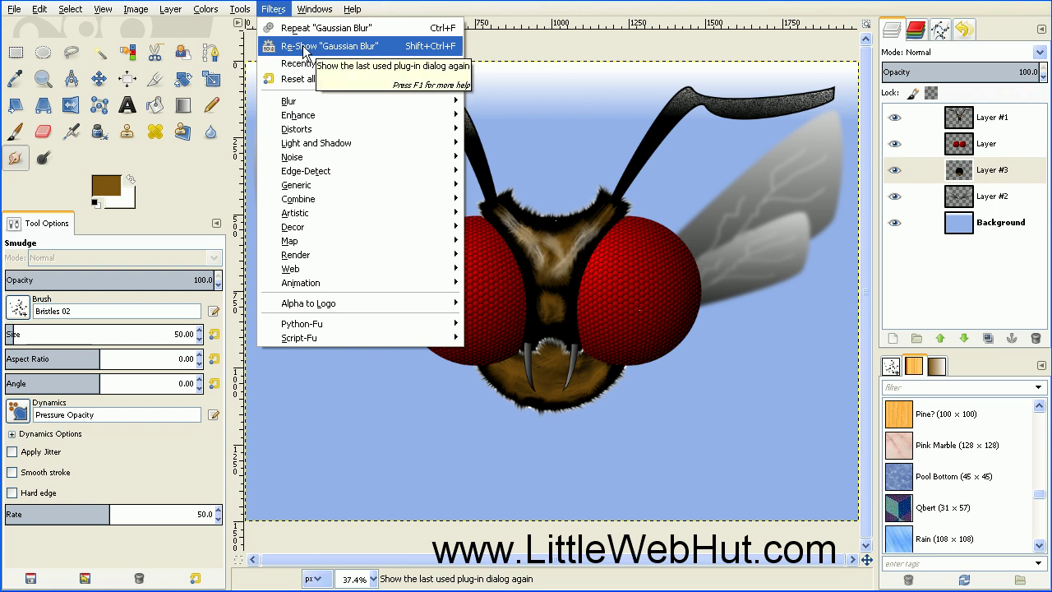
click(367, 47)
drag(85, 2, 266, 54)
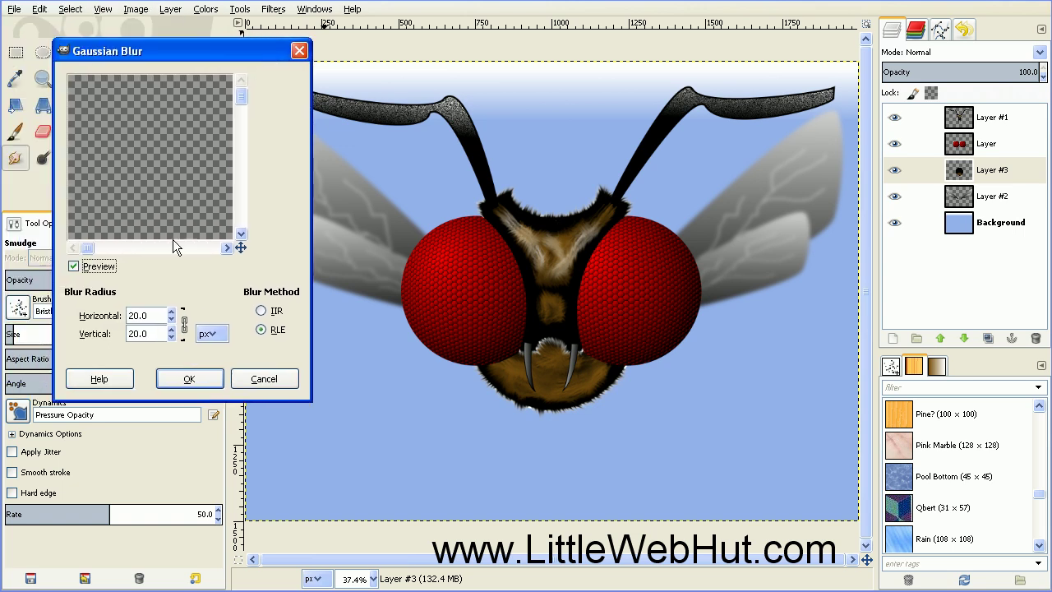
drag(154, 315, 104, 310)
text(1)
click(189, 379)
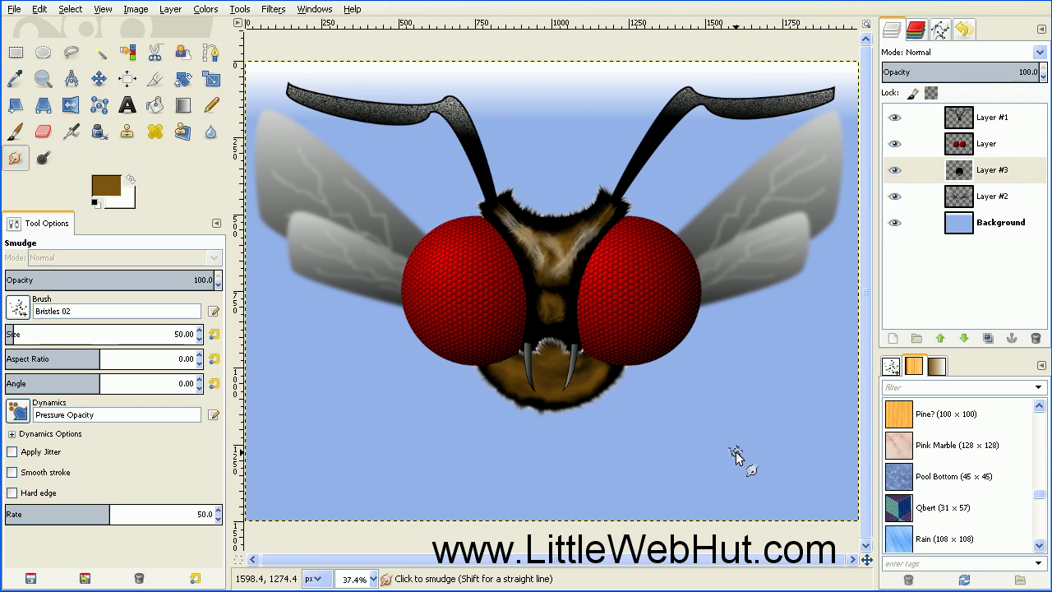
Draw a four-sided free selection forming a slanted band across the full image width behind the lower body, sloping down to the right
key(minus)
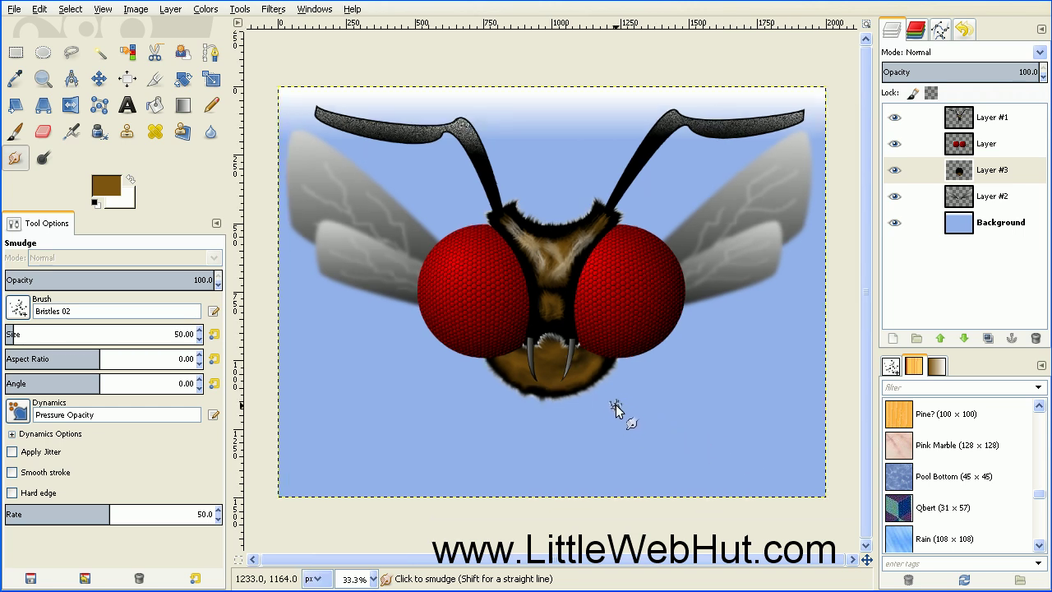
click(71, 53)
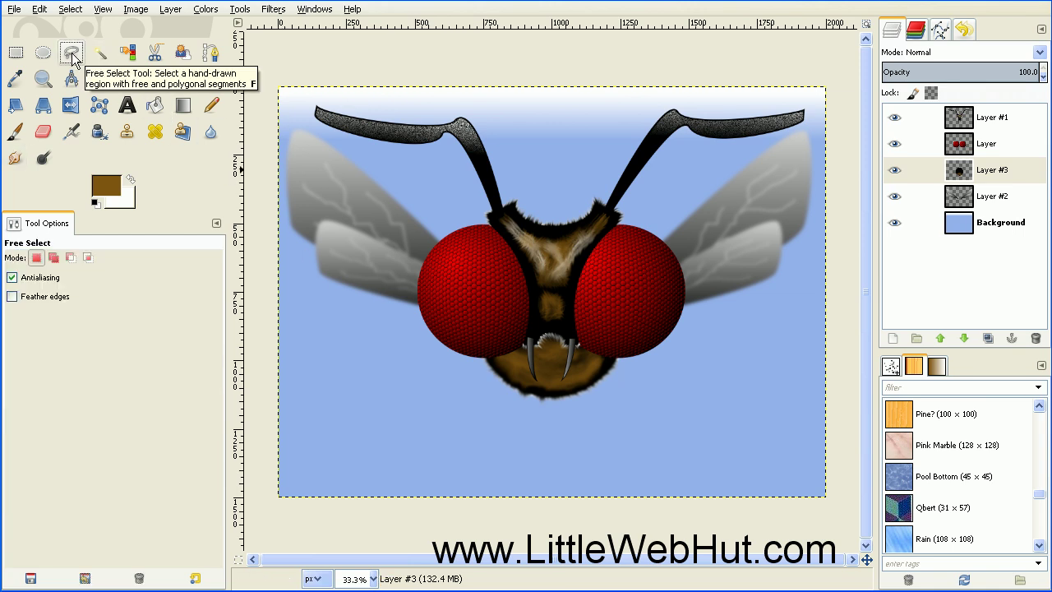
click(260, 354)
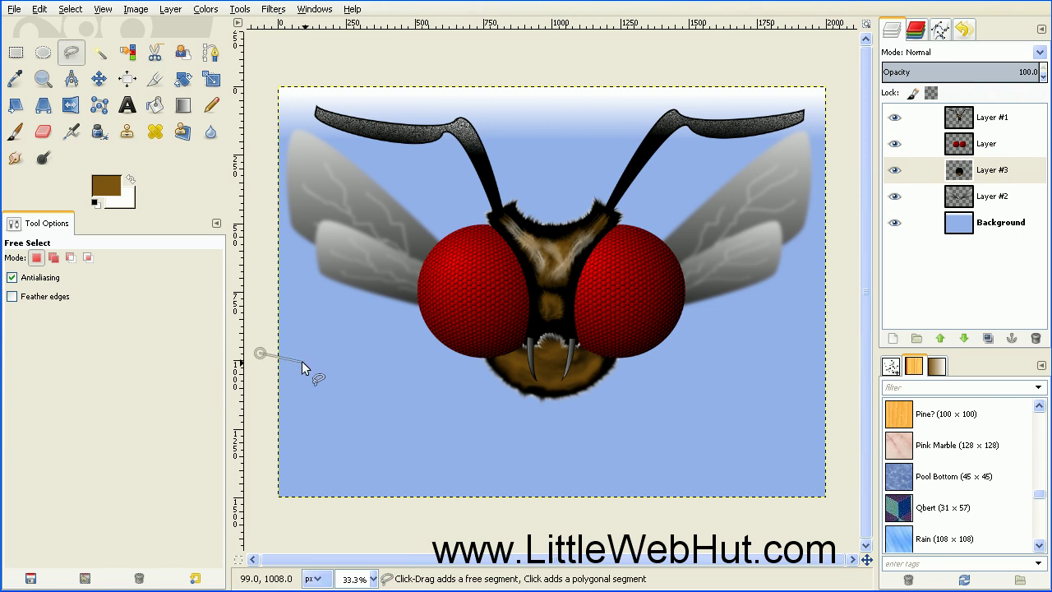
click(842, 396)
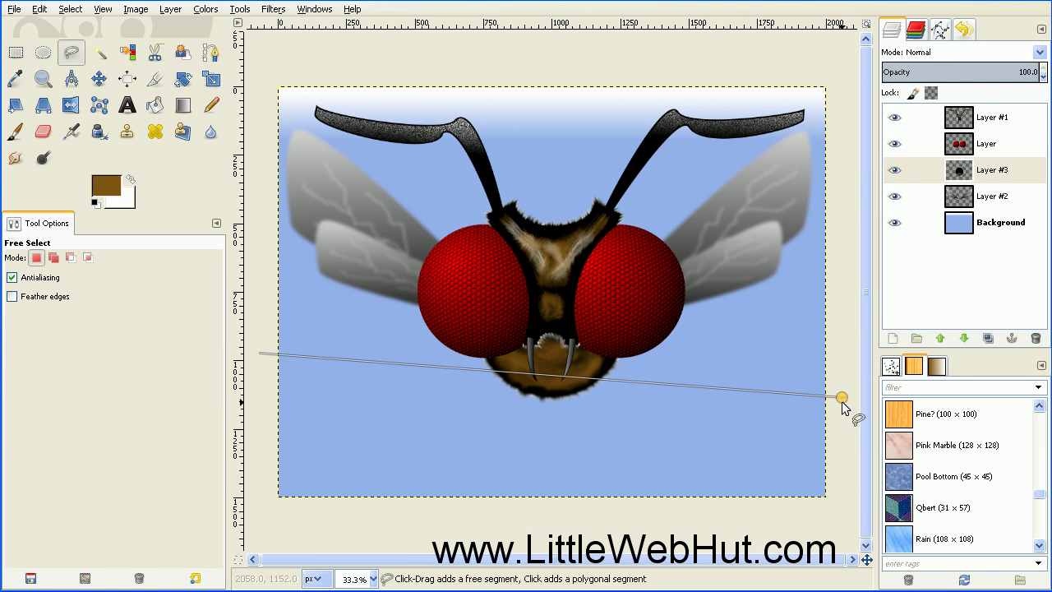
click(842, 487)
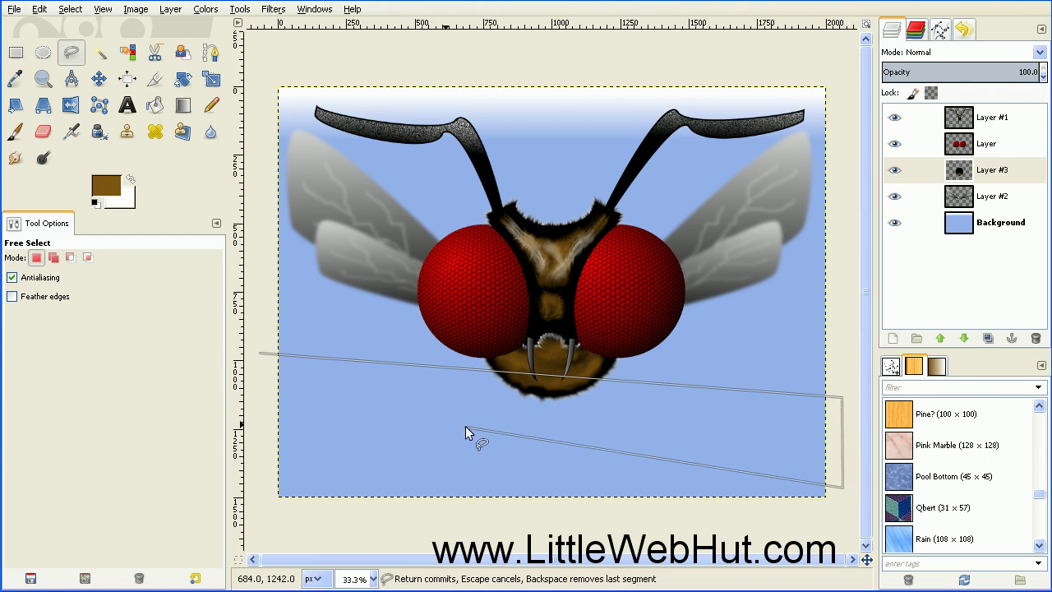
click(262, 439)
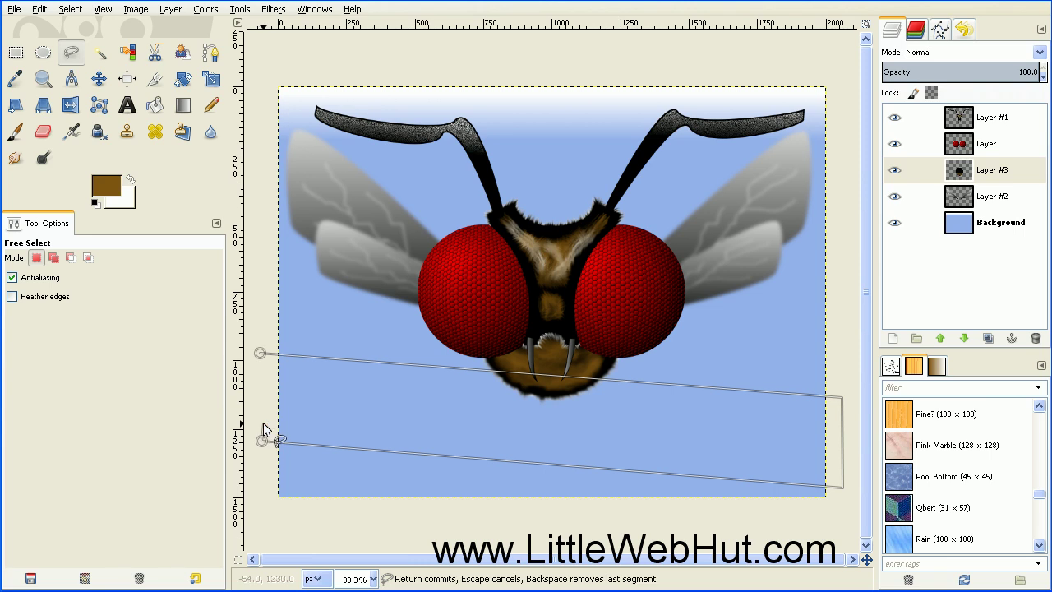
click(260, 353)
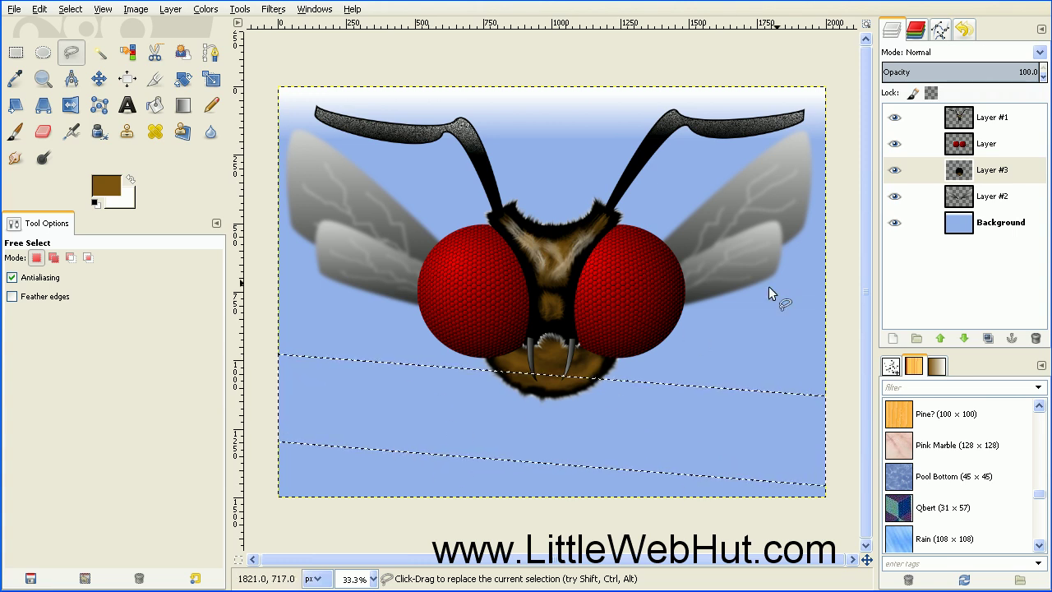
Fill the slanted band on the Background layer with the linear Greens gradient from its upper to lower edge, then clear the selection
click(939, 222)
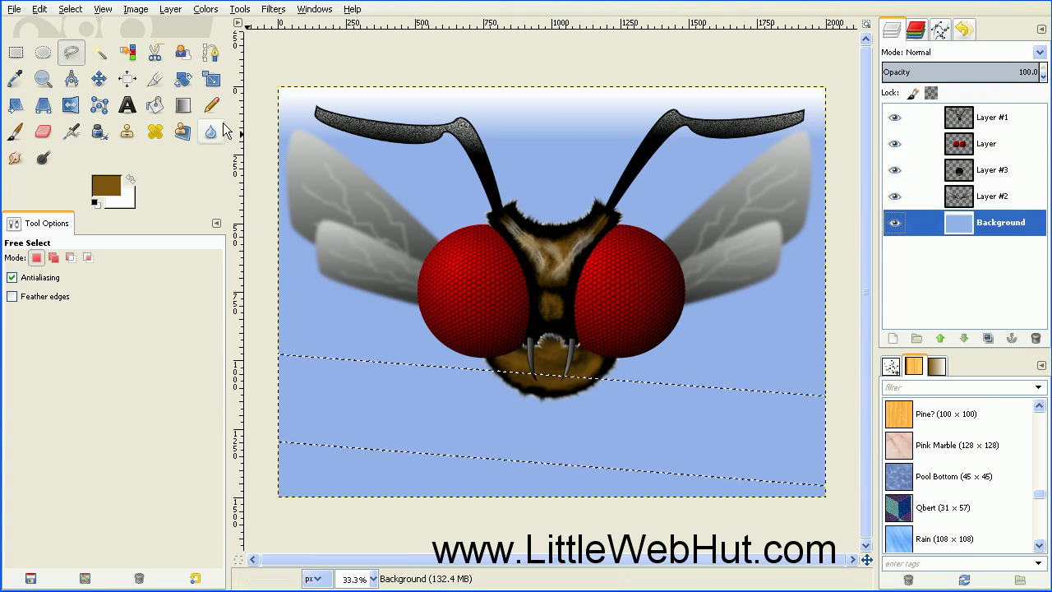
click(183, 105)
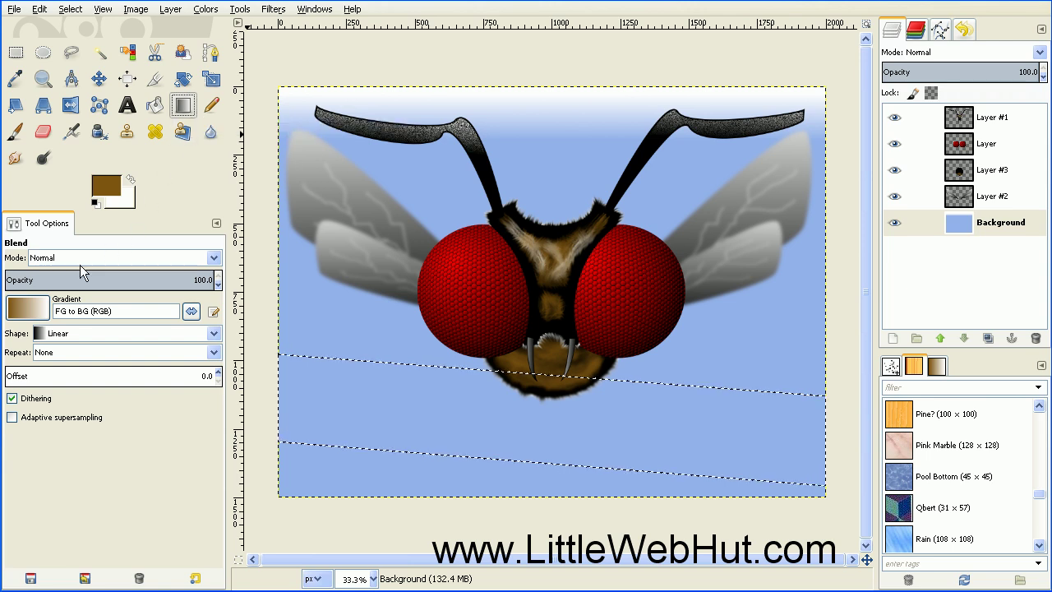
click(30, 311)
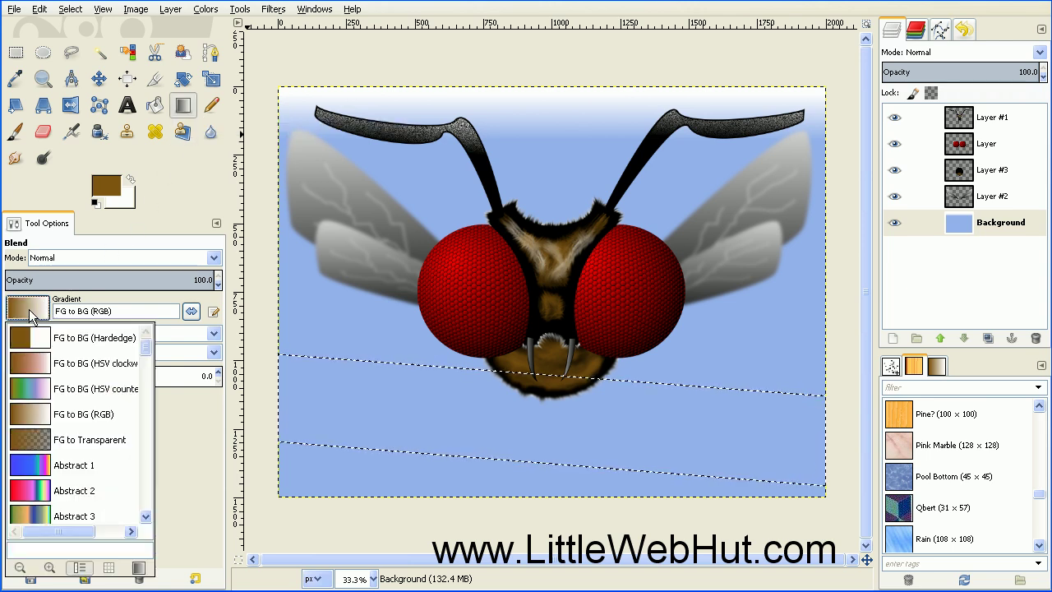
drag(149, 351, 138, 421)
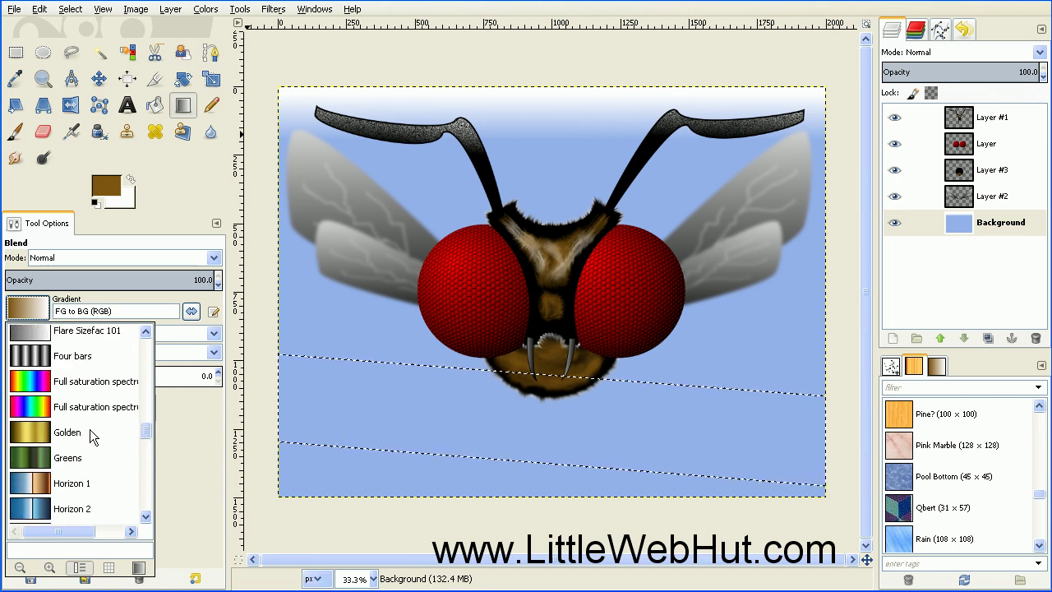
click(34, 457)
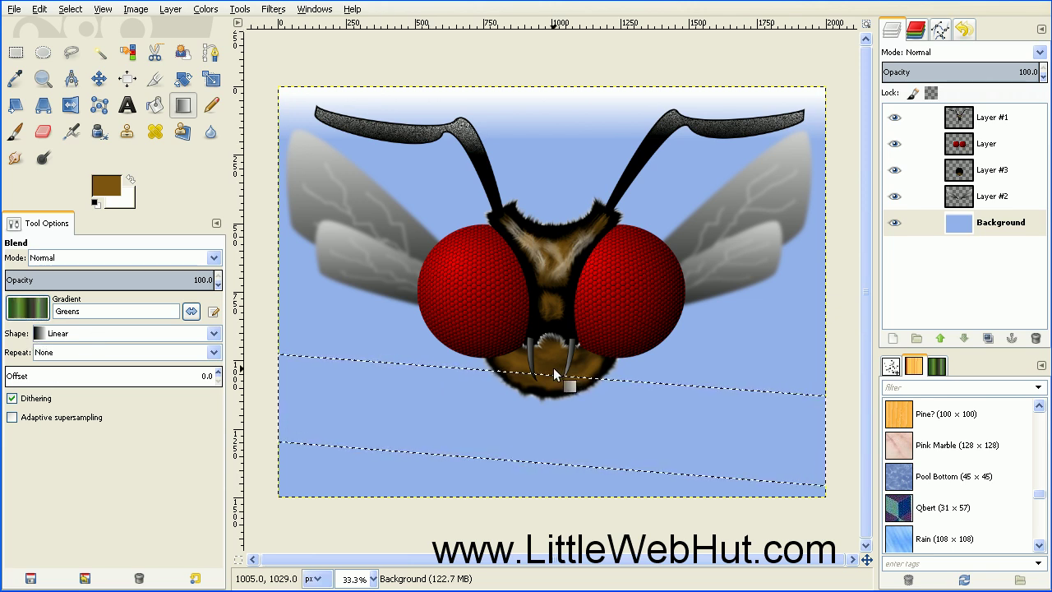
drag(551, 369, 540, 474)
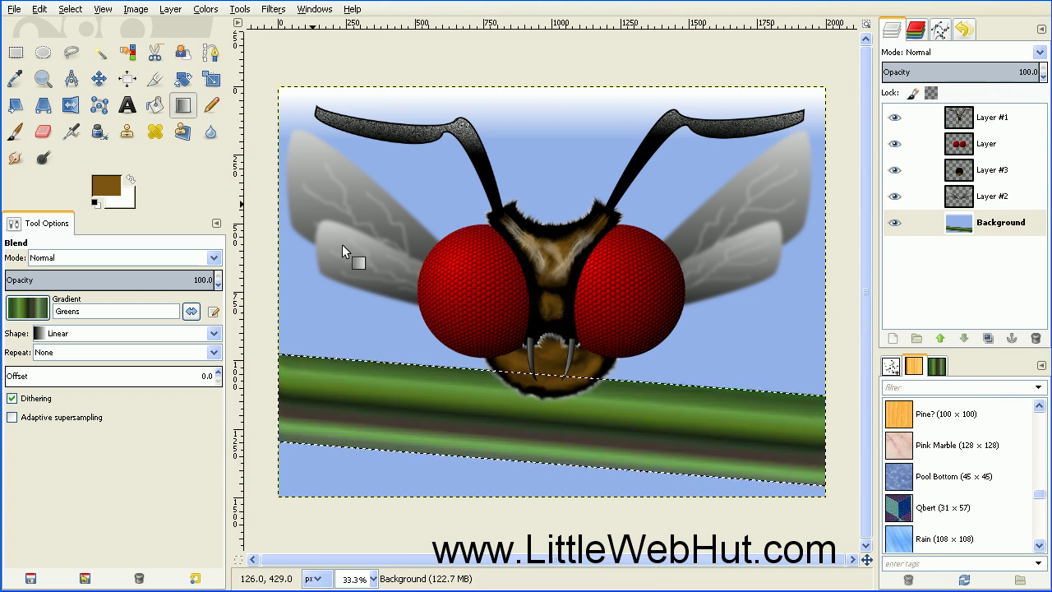
click(72, 9)
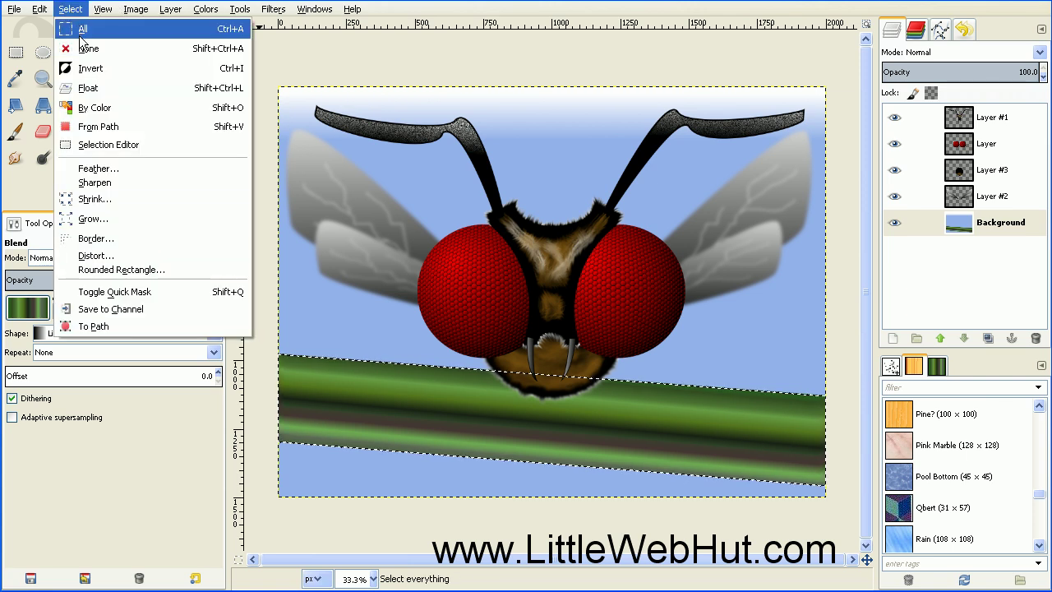
click(84, 49)
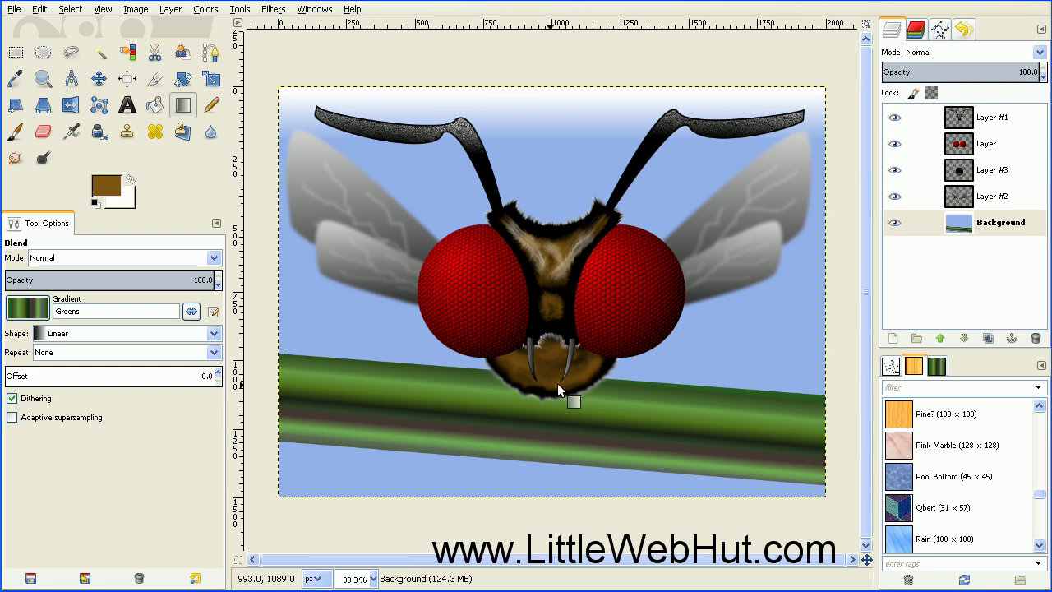
Paint six bent black legs from the lower body onto the stem on Layer #3 with the Paintbrush's 2. Hardness 050 brush
click(937, 178)
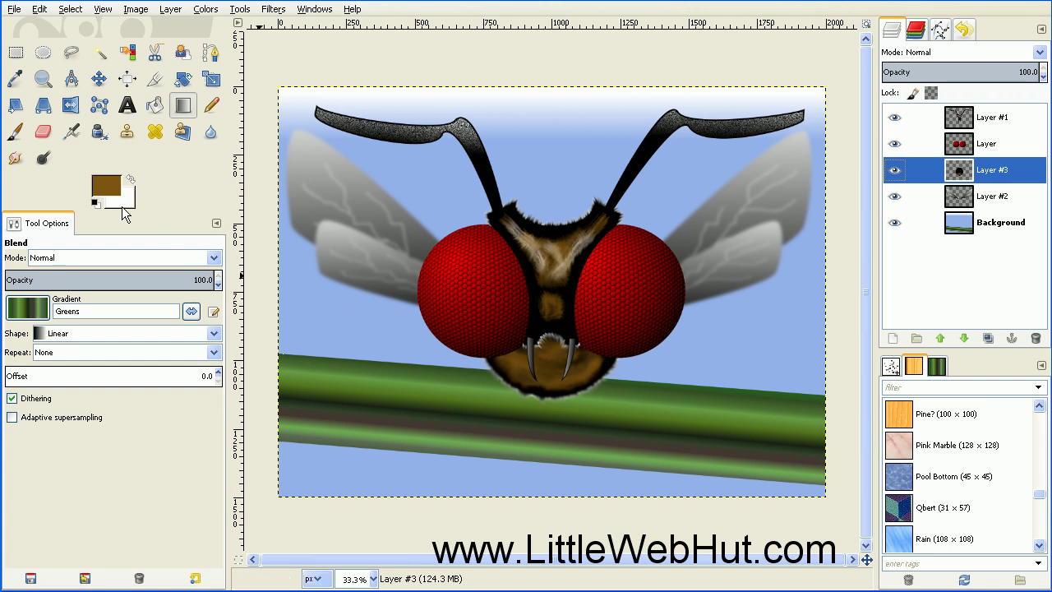
click(96, 205)
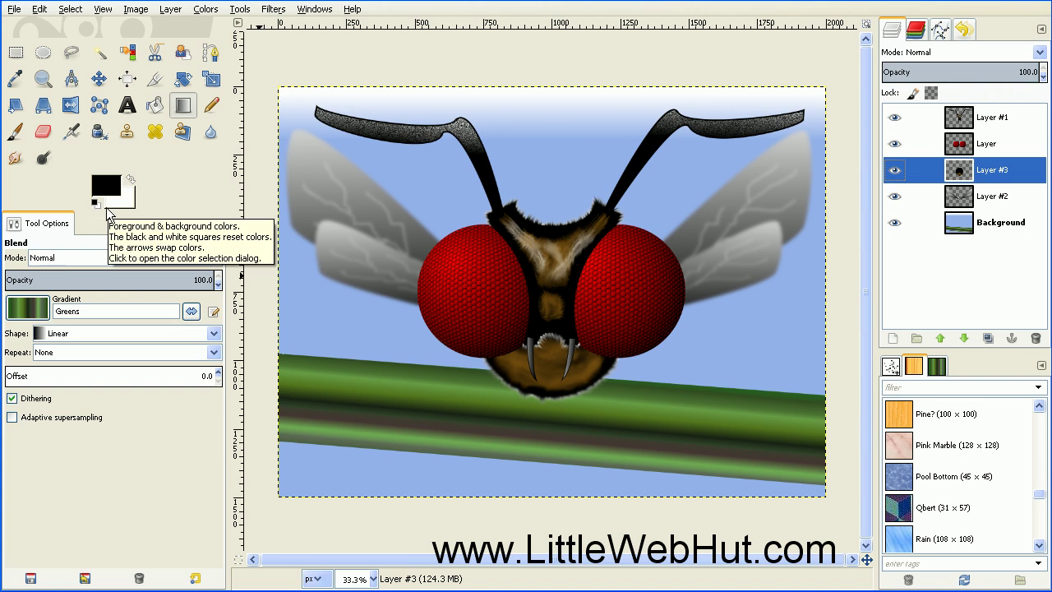
click(18, 136)
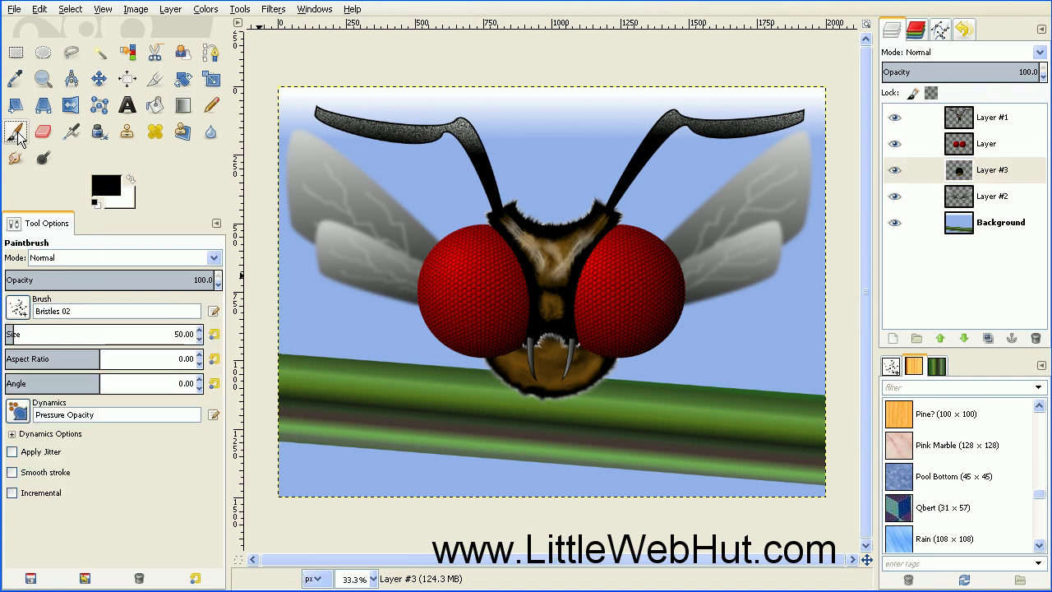
click(19, 309)
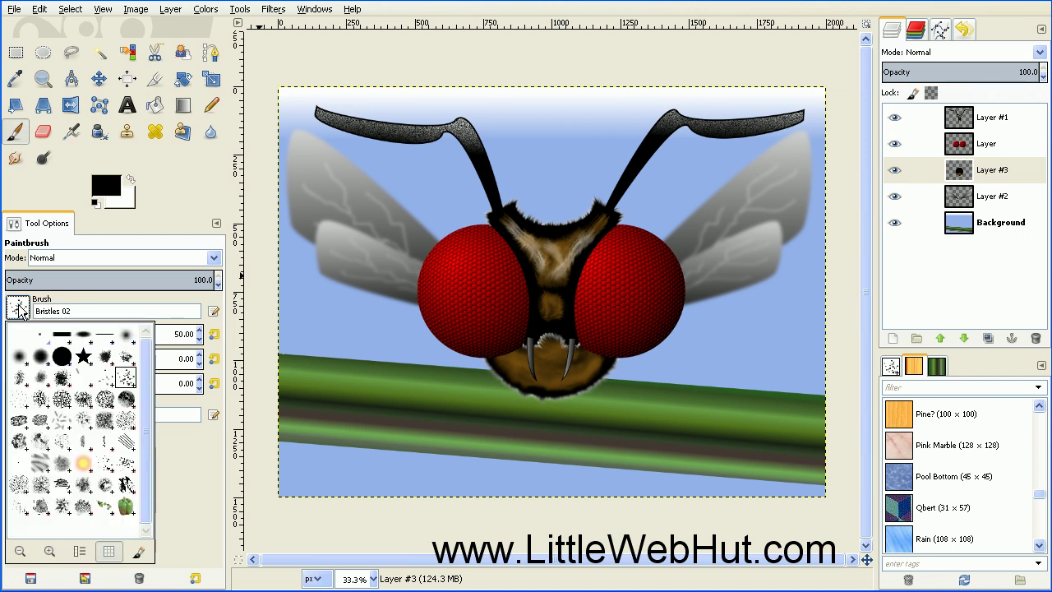
click(20, 356)
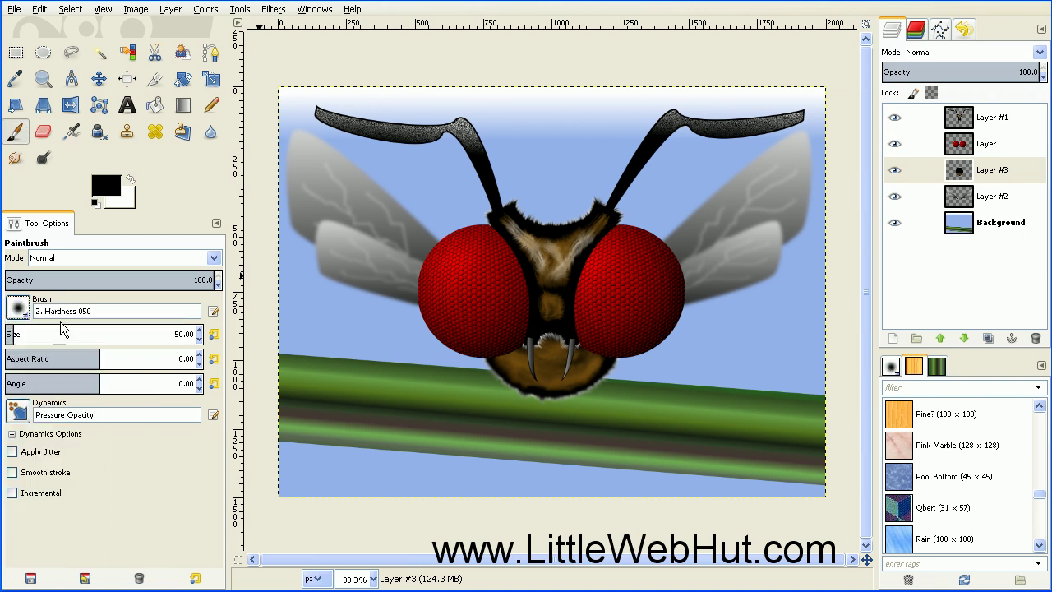
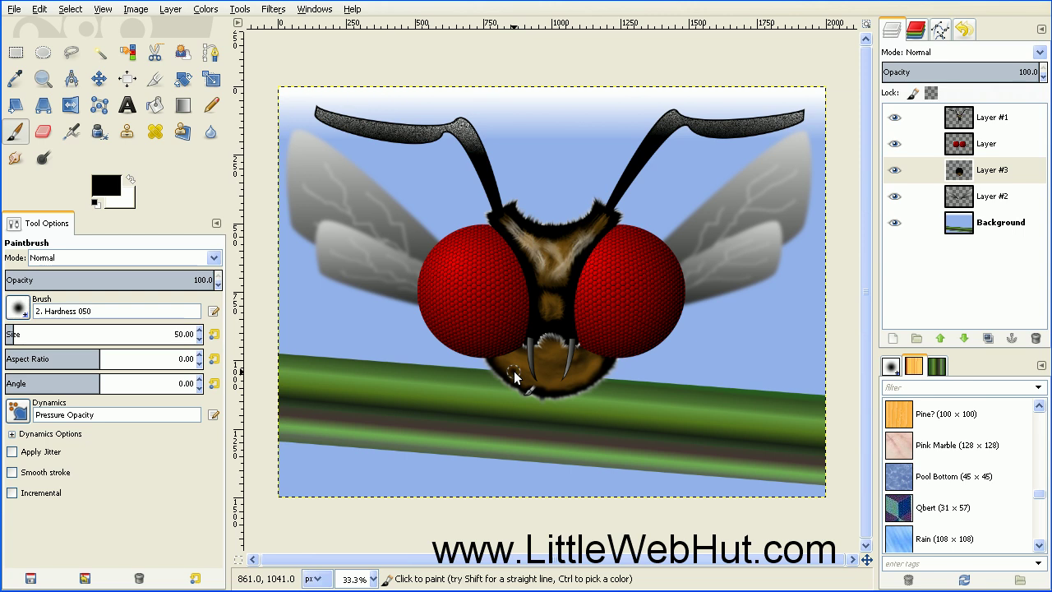
key(shift)
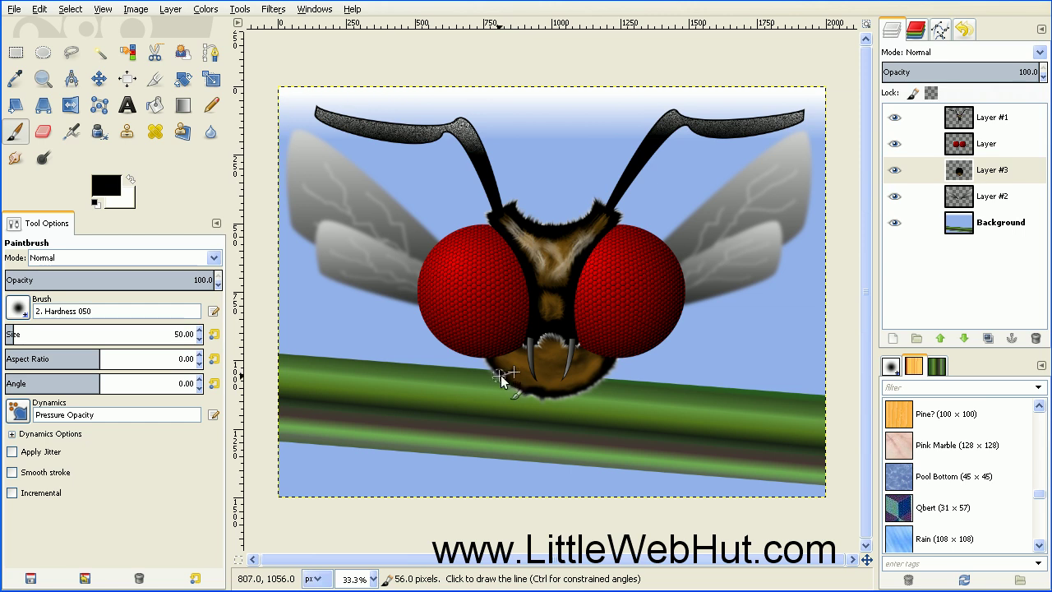
shift+click(420, 362)
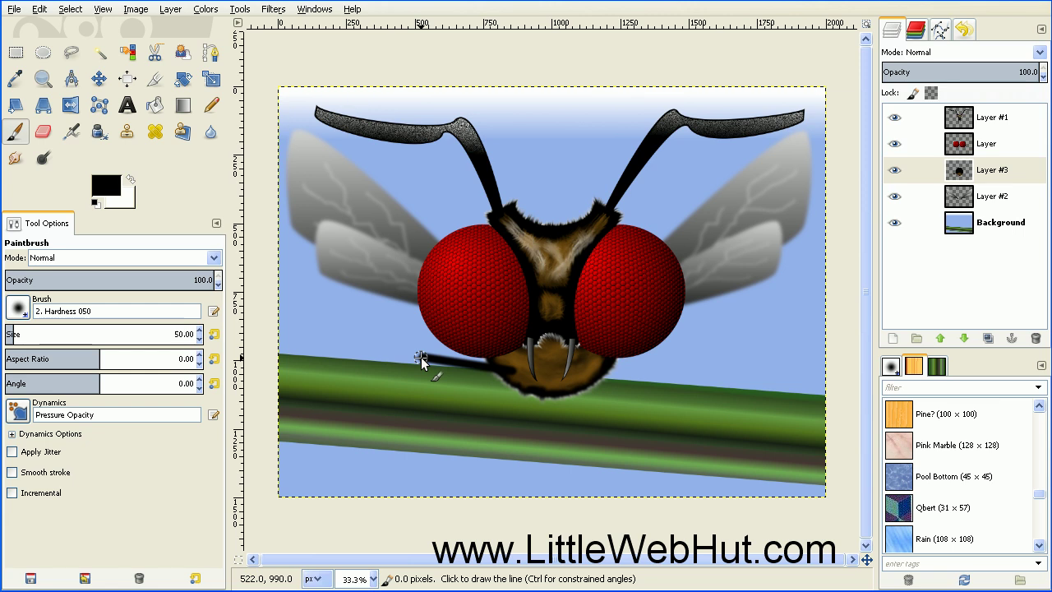
shift+click(390, 405)
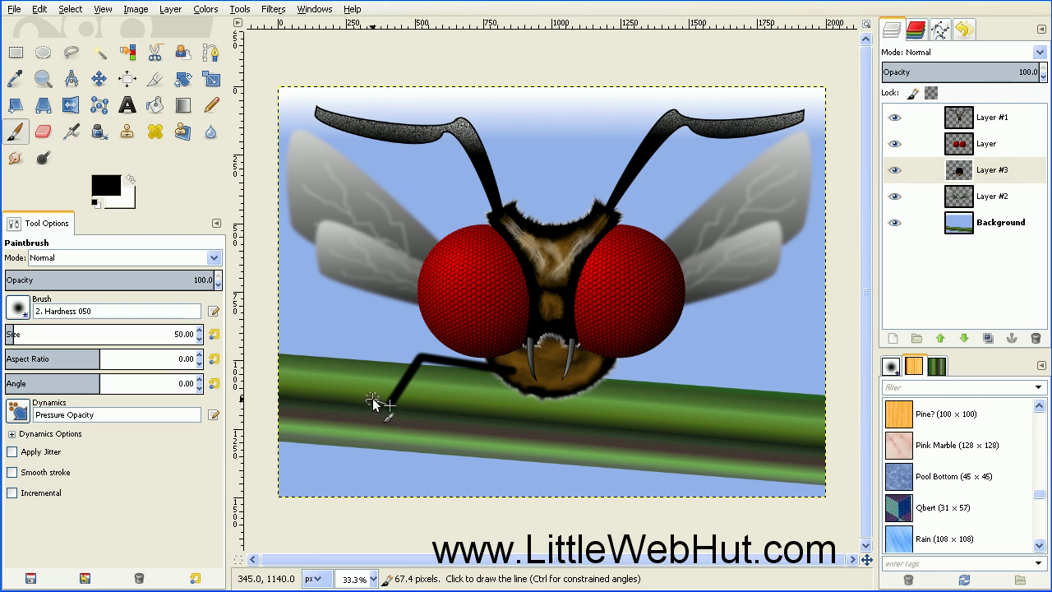
shift+click(372, 400)
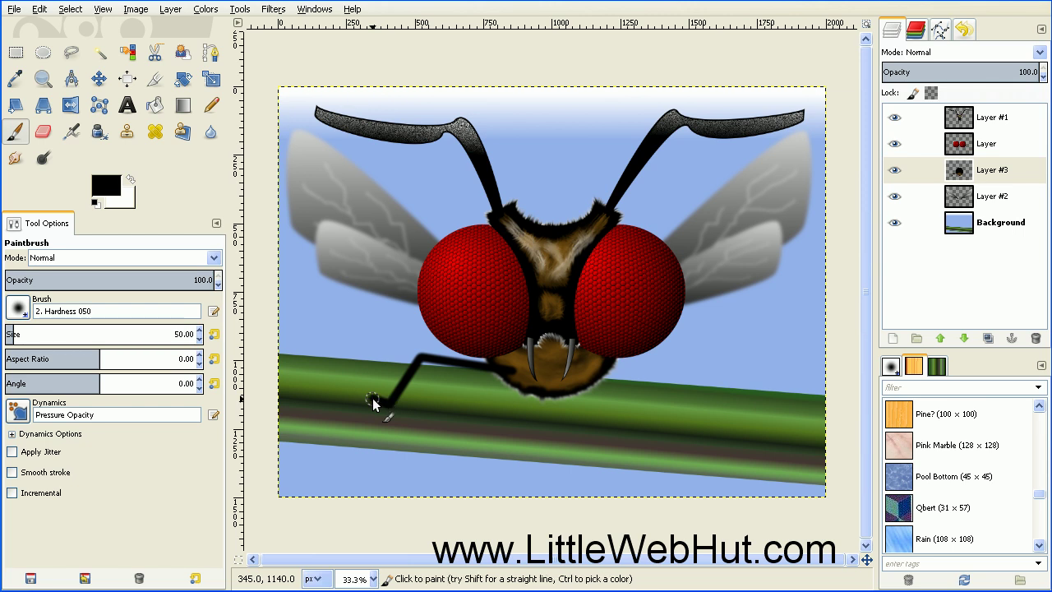
drag(372, 403, 388, 407)
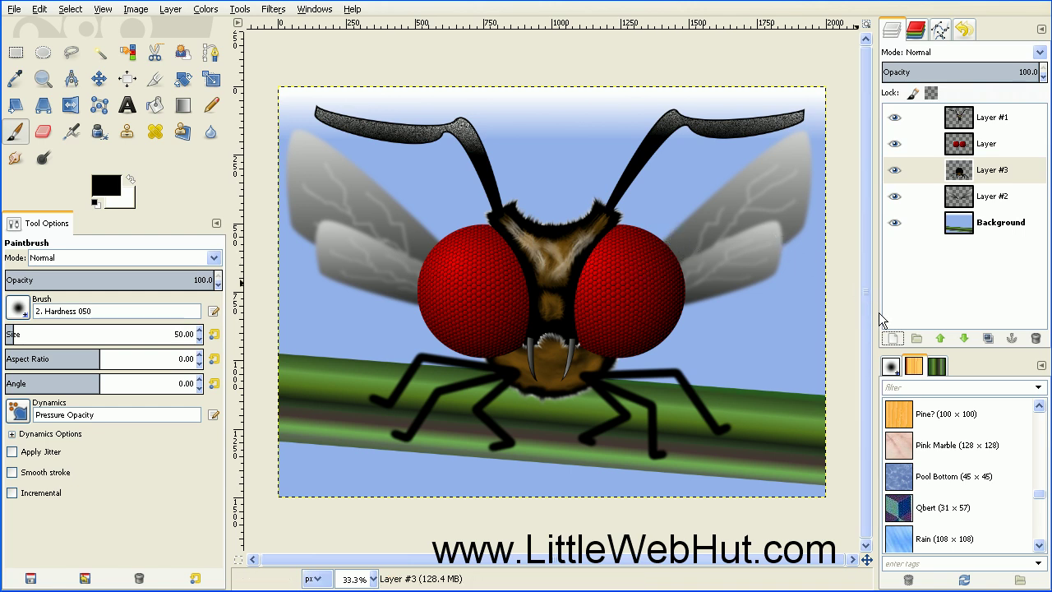
Create a new transparent layer 200 px wide and 200 px high
click(893, 340)
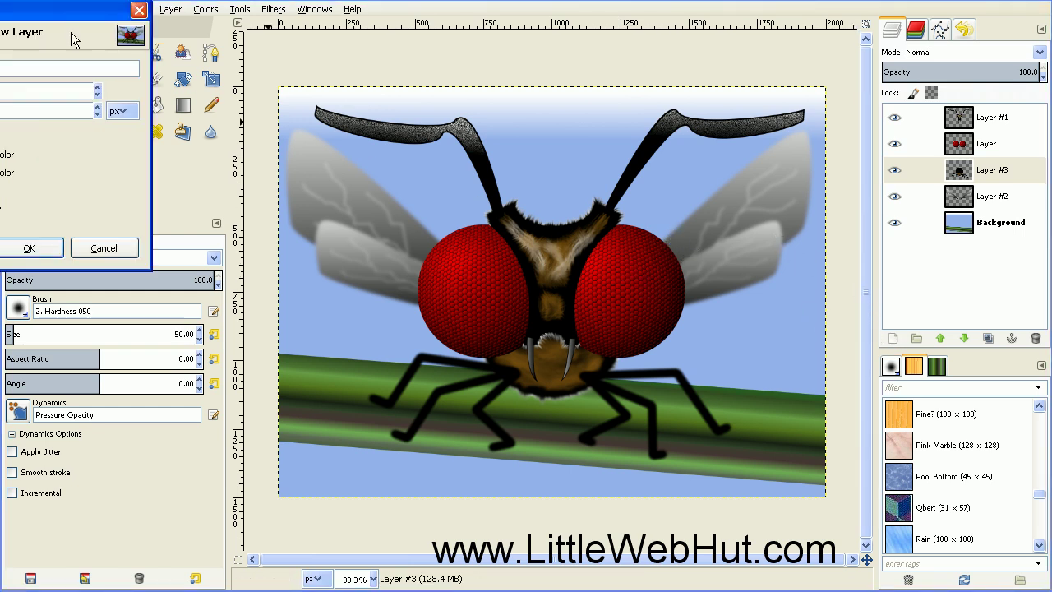
drag(62, 16, 245, 92)
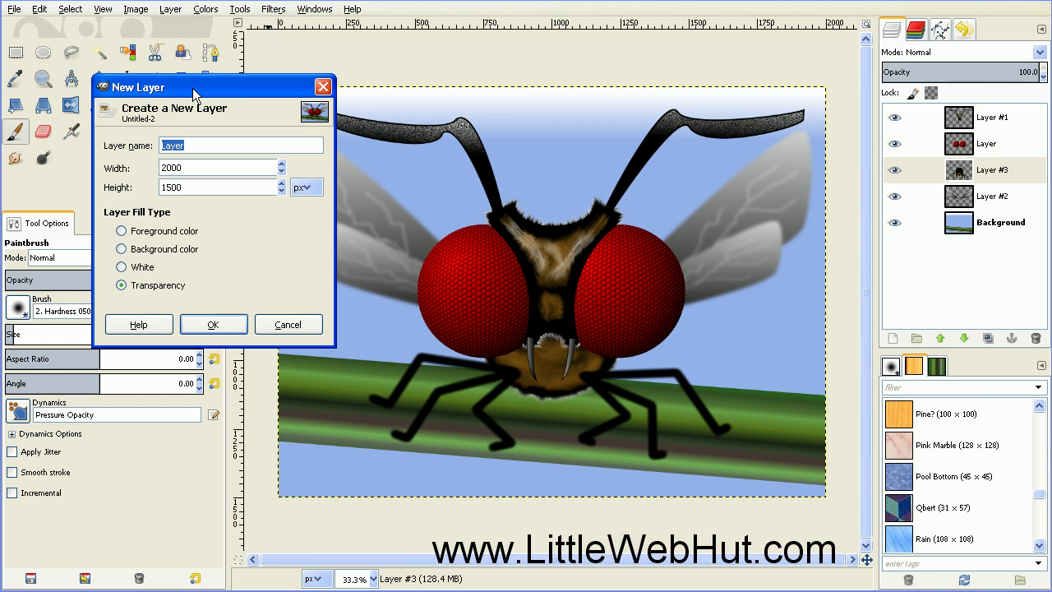
double_click(175, 166)
text(20)
double_click(174, 186)
text(200)
click(234, 327)
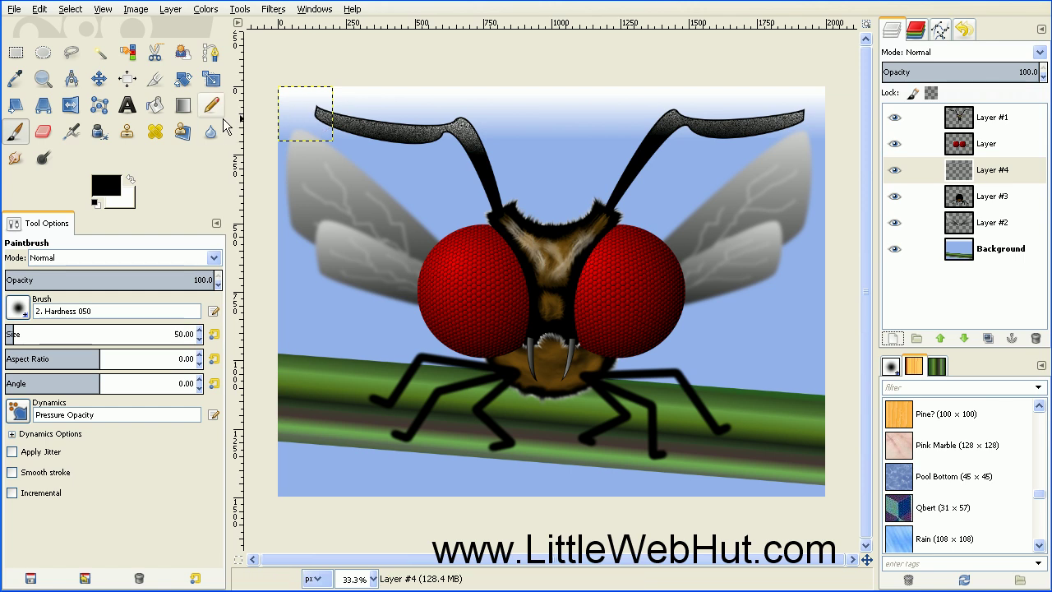
Set up the Blend tool with a white foreground, the FG to Transparent gradient and the Radial shape
click(181, 105)
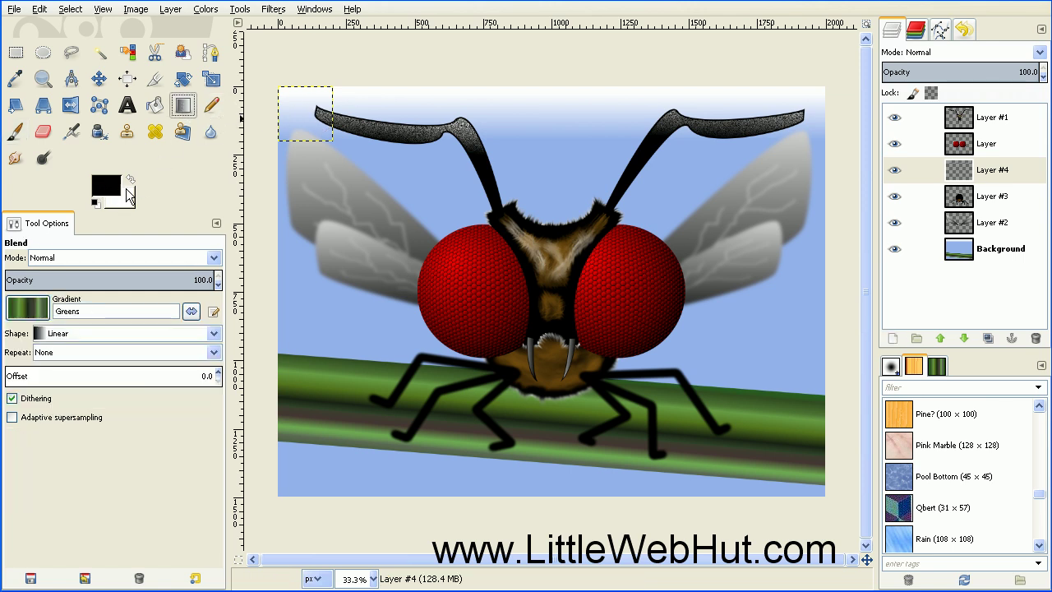
click(130, 180)
click(29, 311)
drag(149, 445, 146, 340)
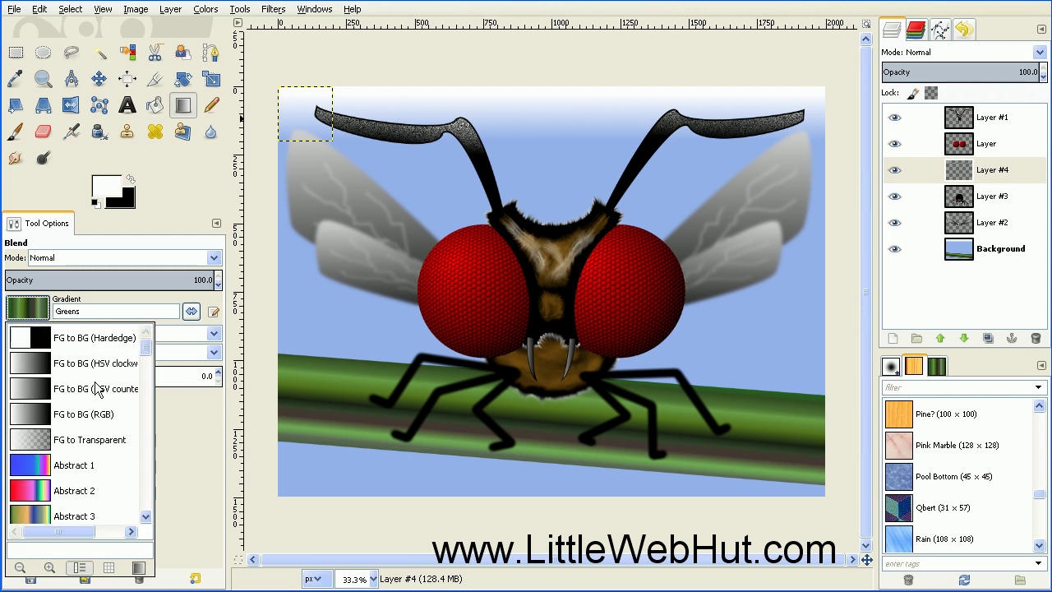
click(23, 445)
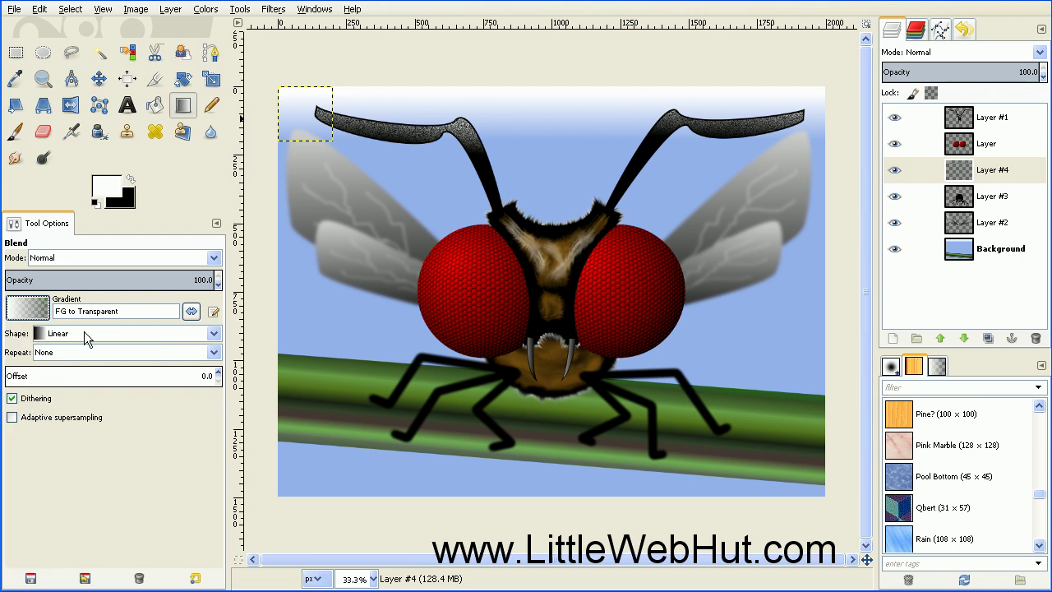
click(211, 343)
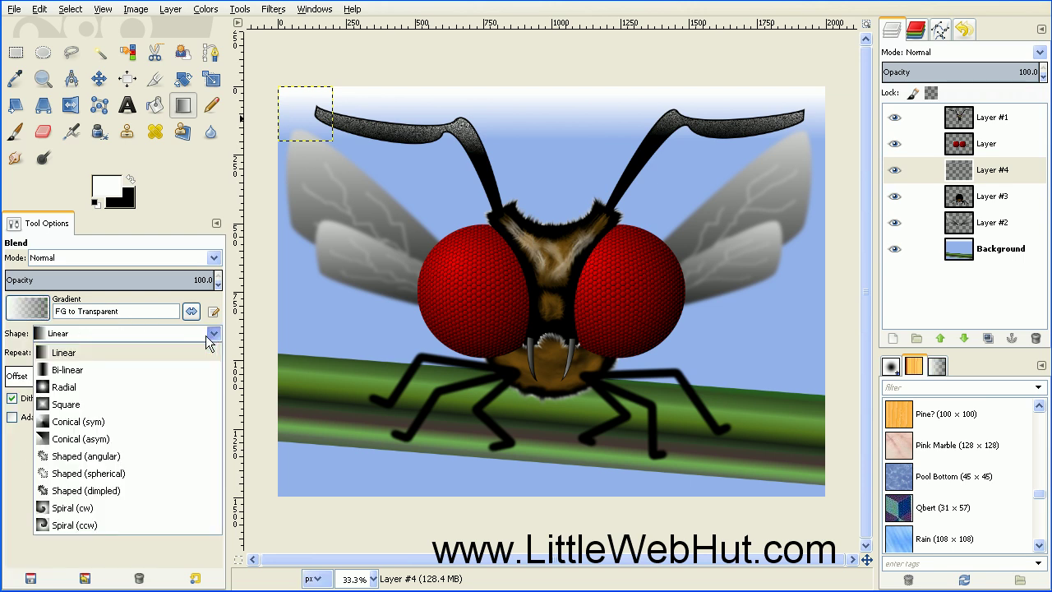
click(127, 383)
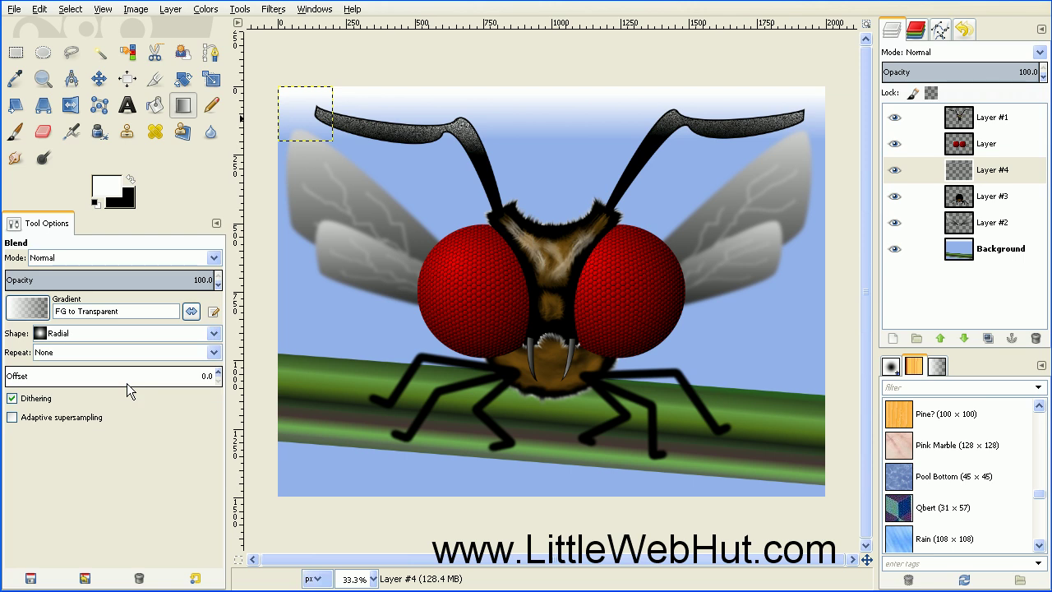
Draw a circular selection filling the small layer and fill it with the white radial gradient, starting near the circle's upper part
click(43, 53)
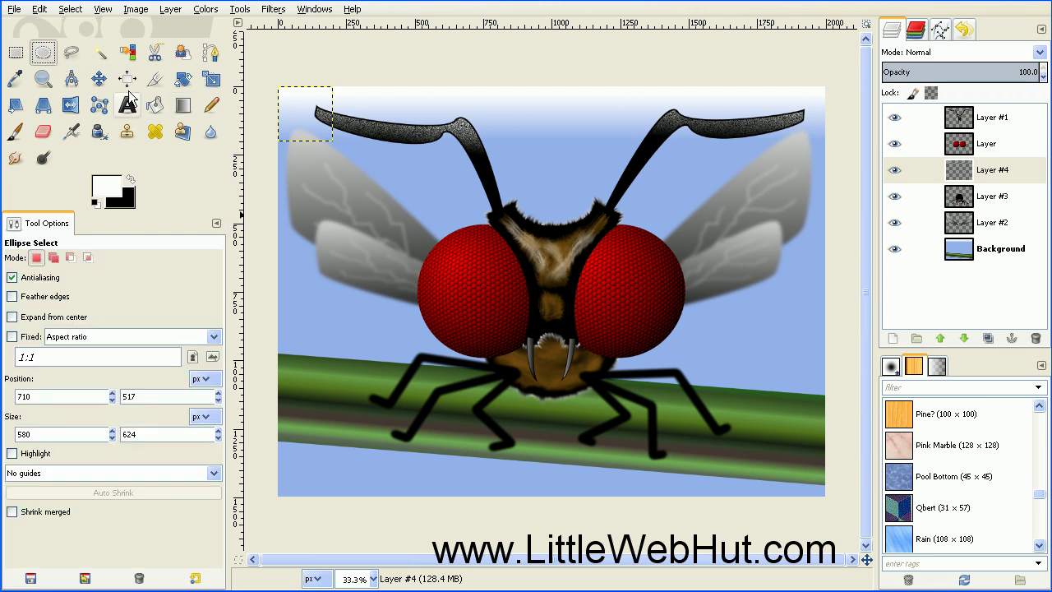
drag(278, 87, 330, 140)
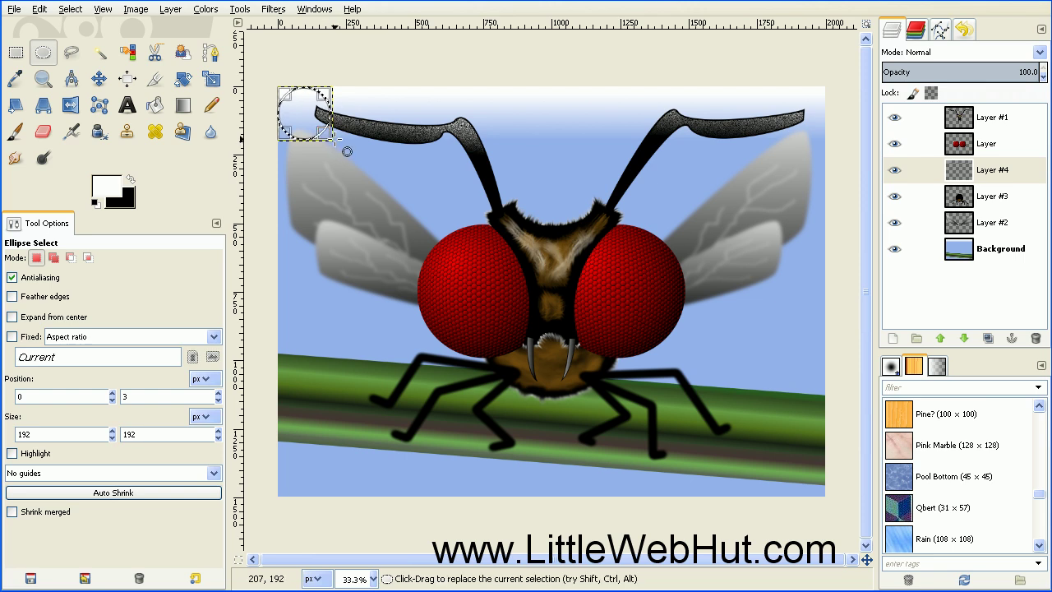
click(184, 106)
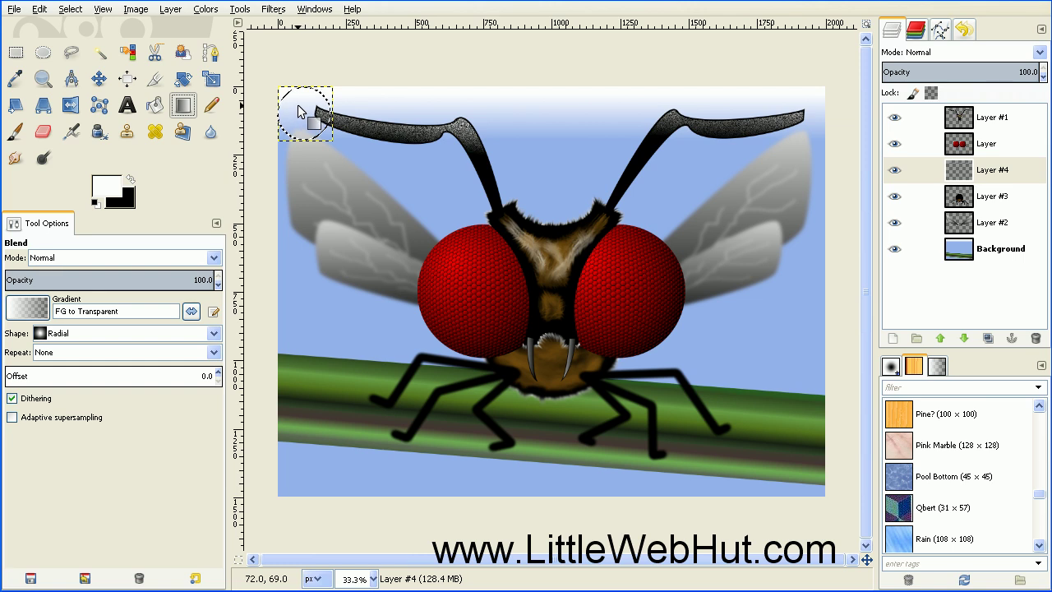
drag(297, 105, 331, 141)
drag(304, 97, 309, 112)
Raise the highlight layer to the top of the stack and place it and a duplicate on the upper parts of the two eyes
click(941, 338)
click(940, 338)
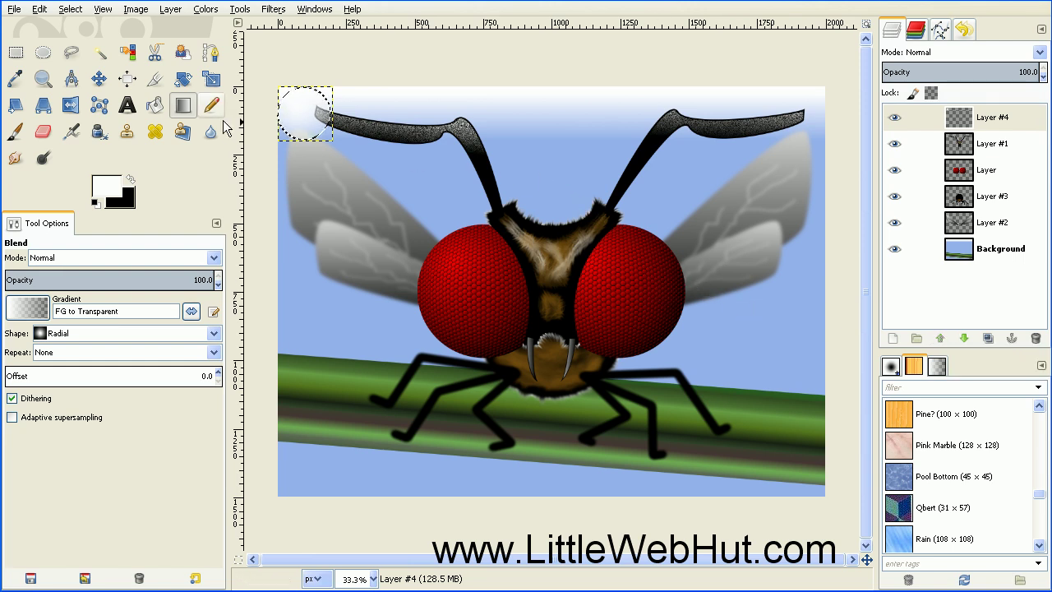
click(99, 80)
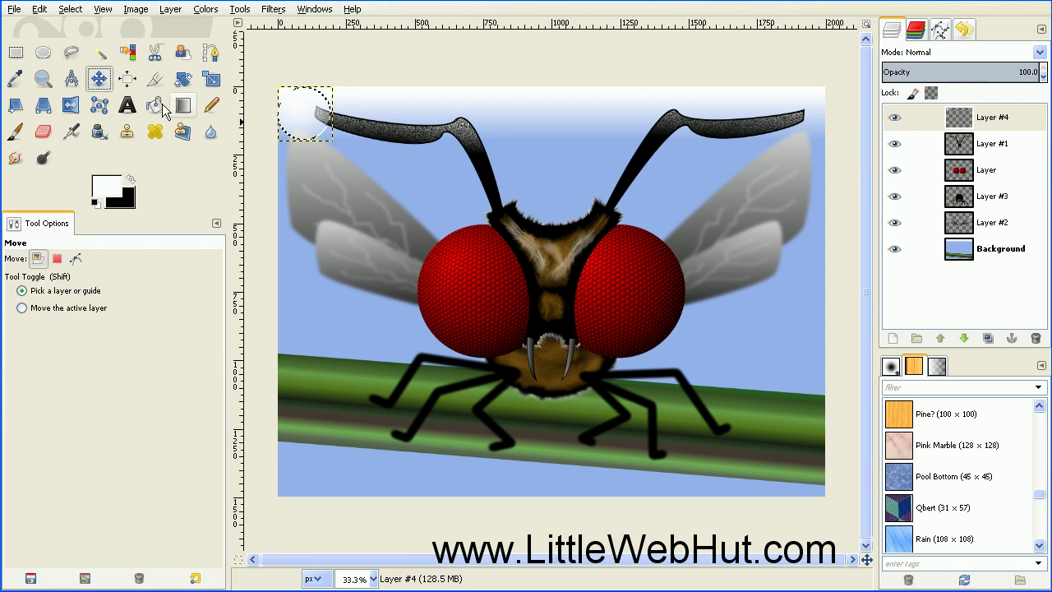
drag(301, 114, 455, 265)
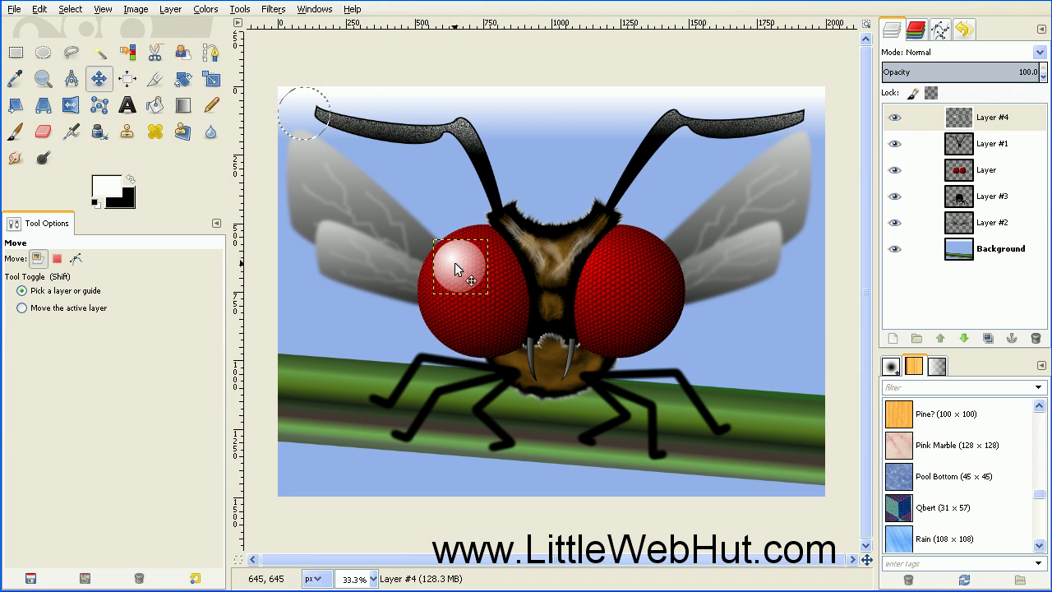
click(987, 338)
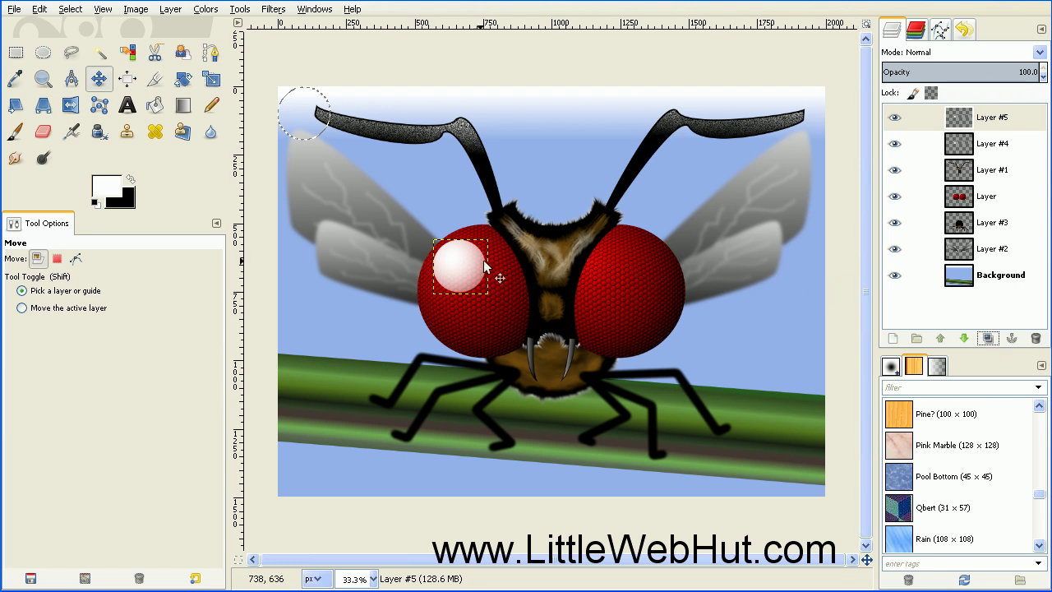
drag(461, 271, 622, 282)
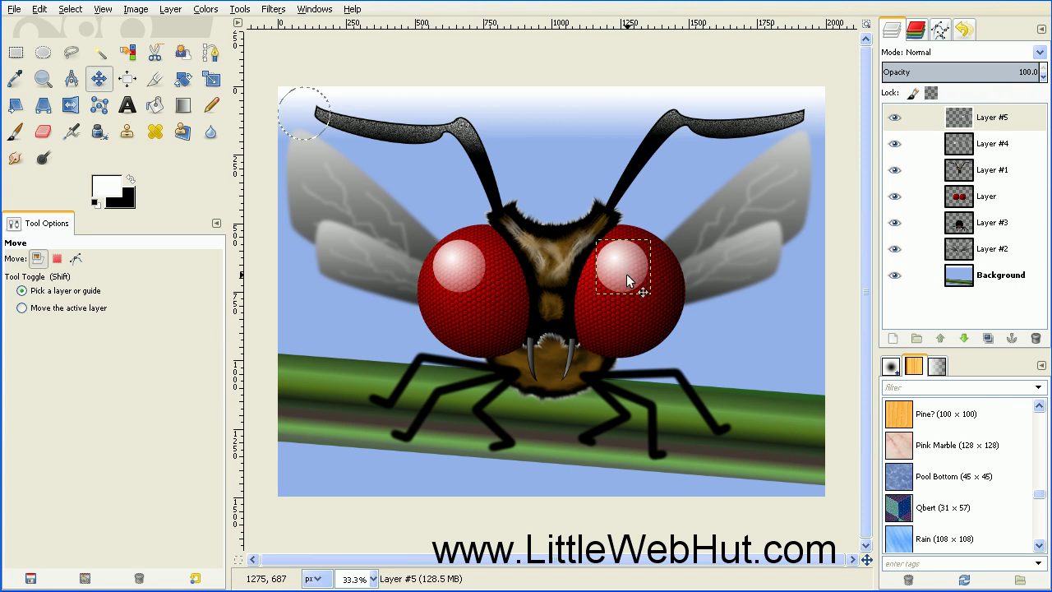
Merge the duplicate highlight down into the first one and set the merged layer's mode to Grain merge
right_click(899, 120)
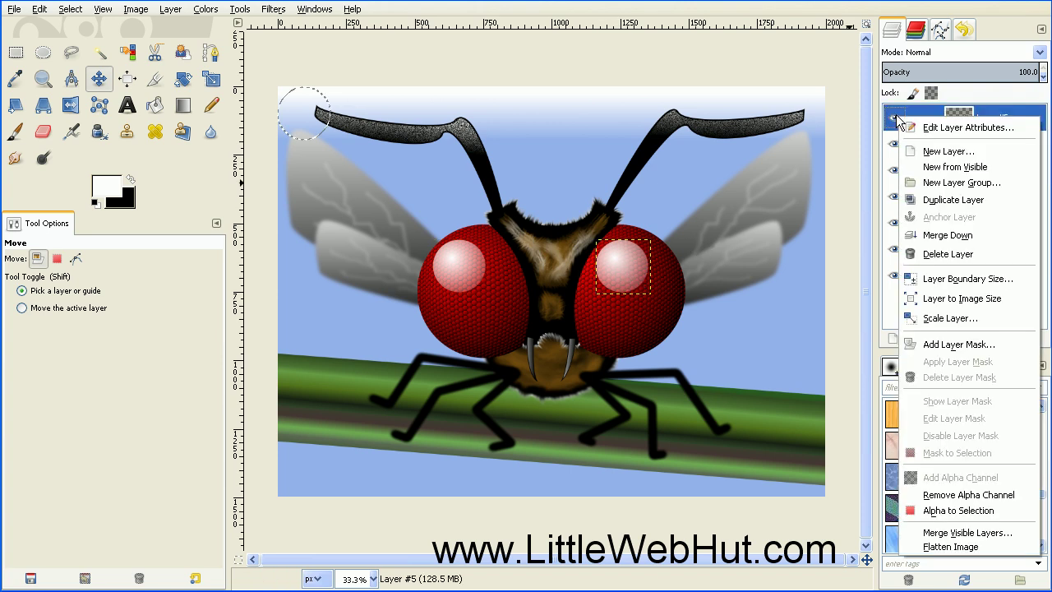
click(947, 235)
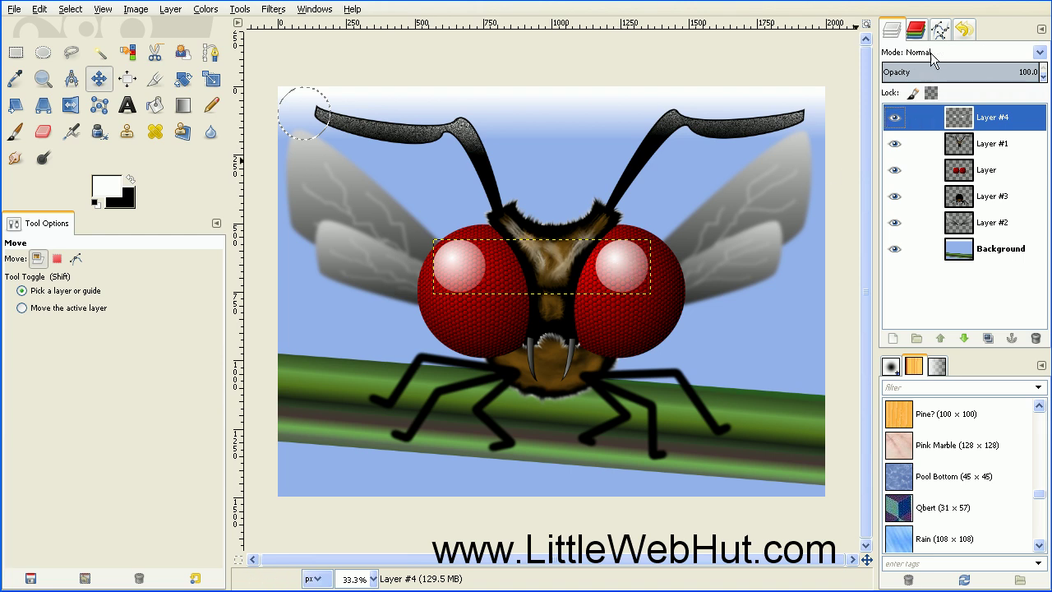
click(1039, 52)
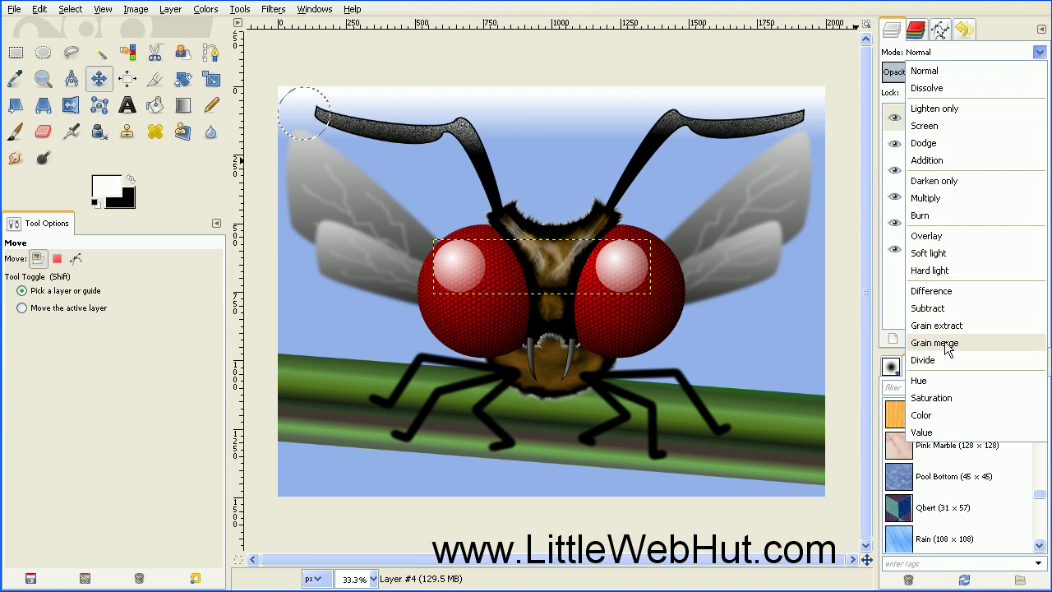
click(947, 343)
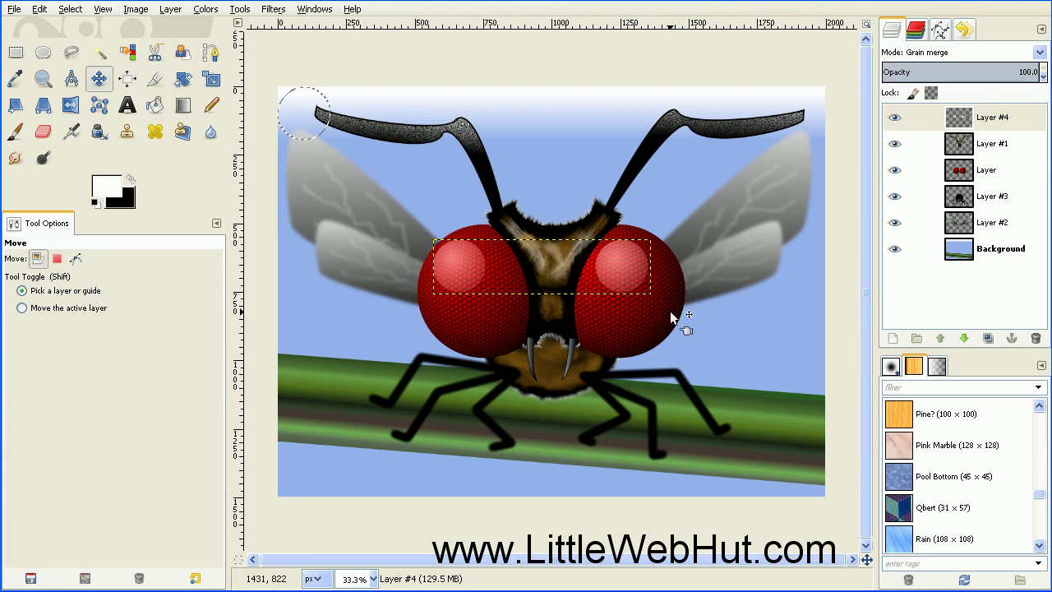
Clear the circular selection and flatten the image into a single layer
click(696, 300)
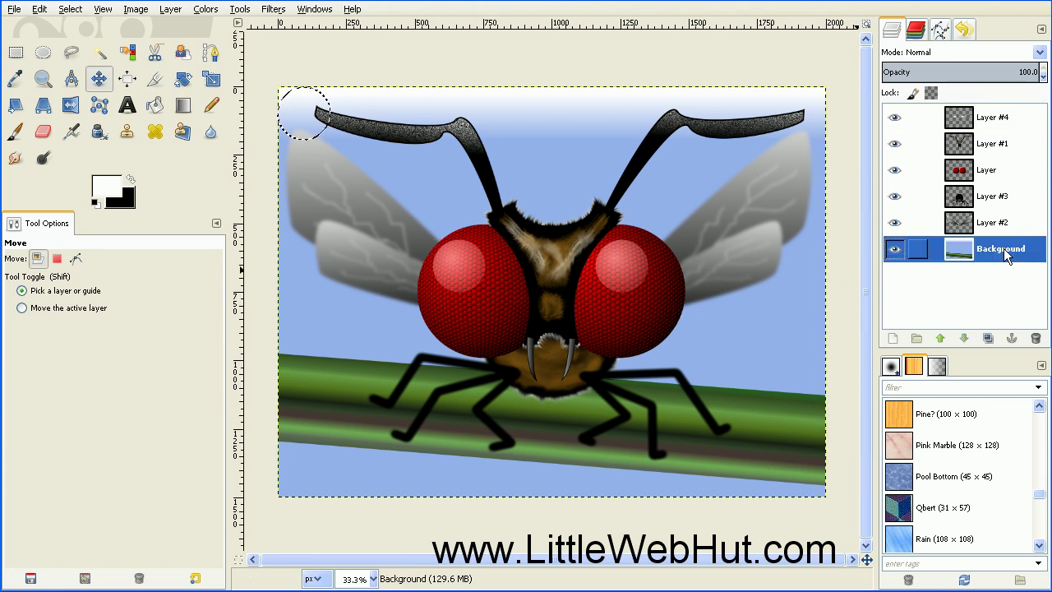
click(102, 10)
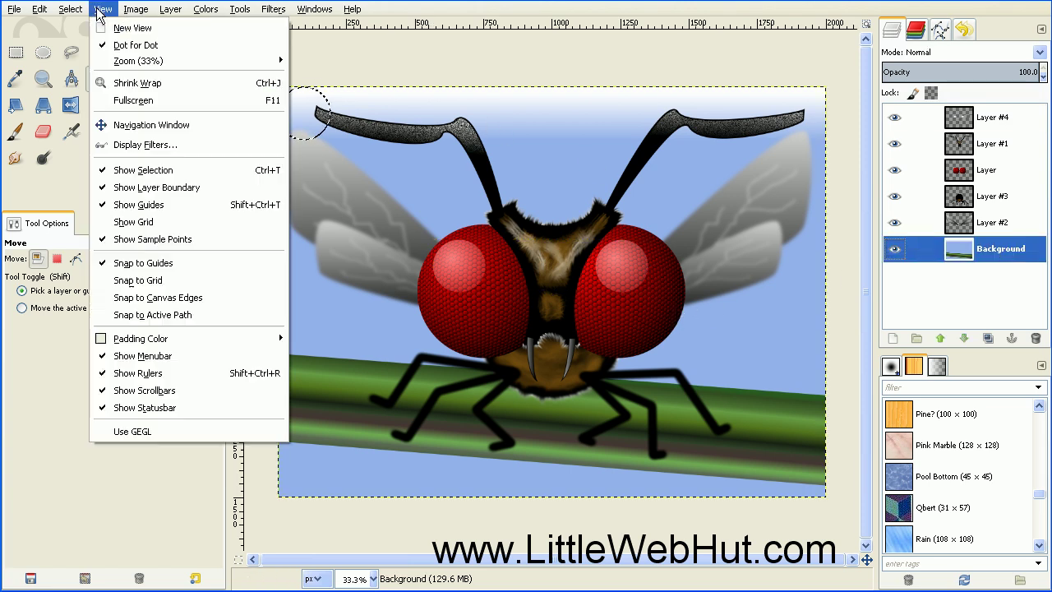
mouse_move(115, 62)
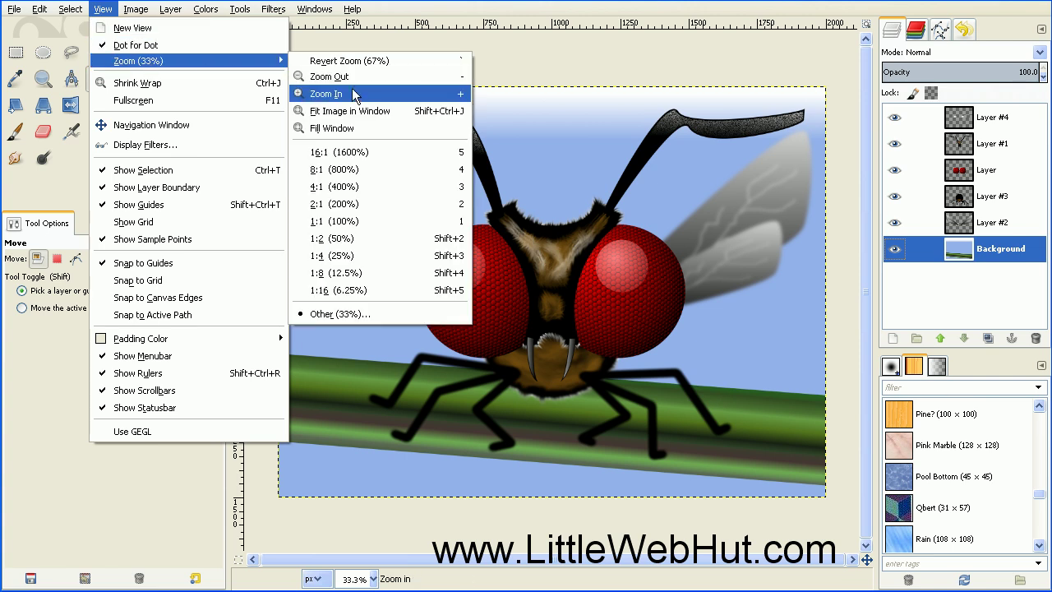
click(368, 110)
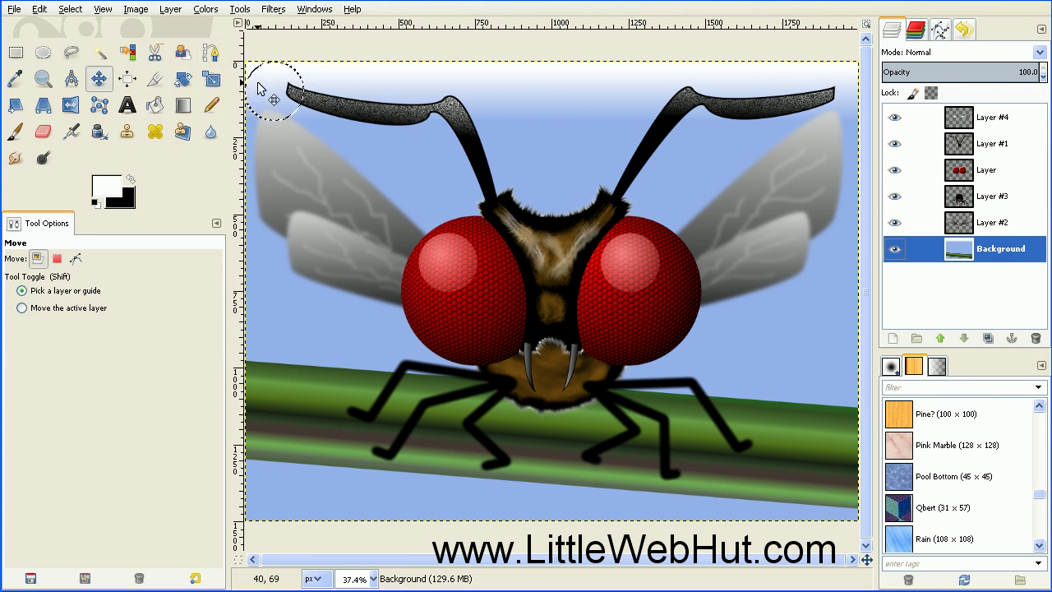
click(69, 11)
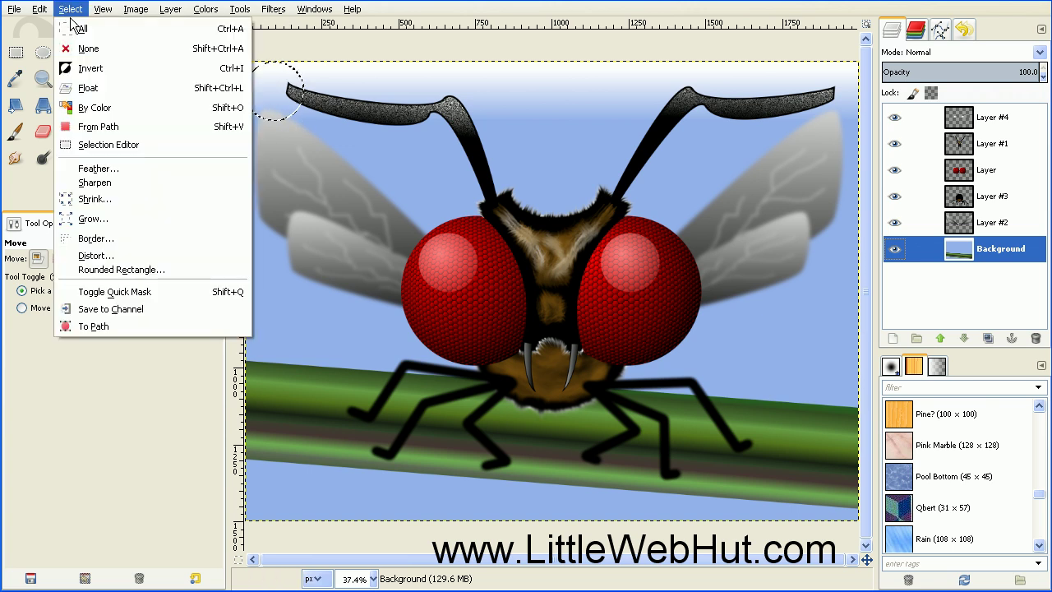
click(83, 49)
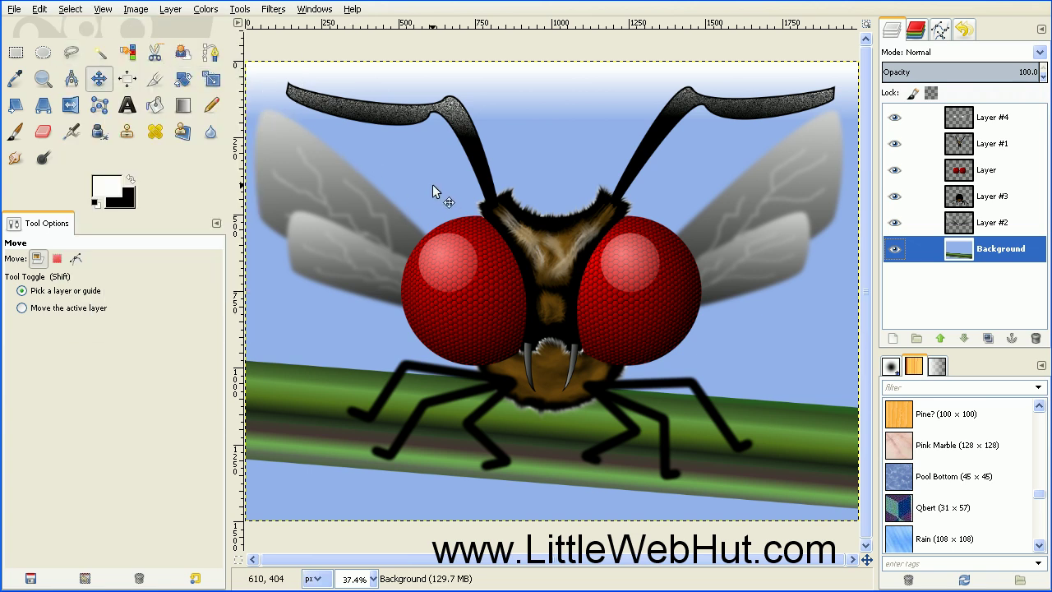
click(136, 10)
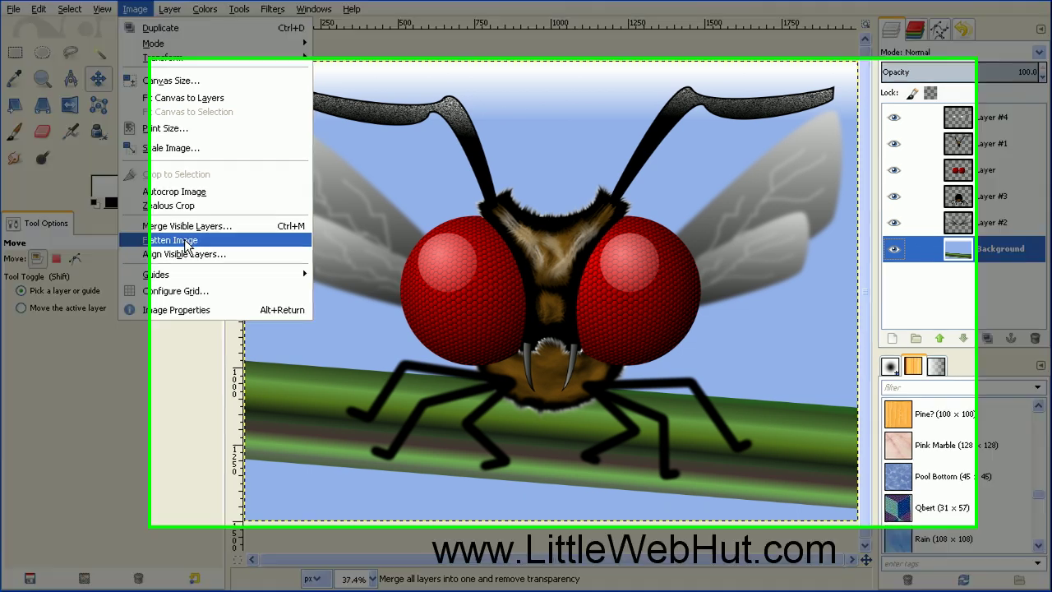
click(187, 245)
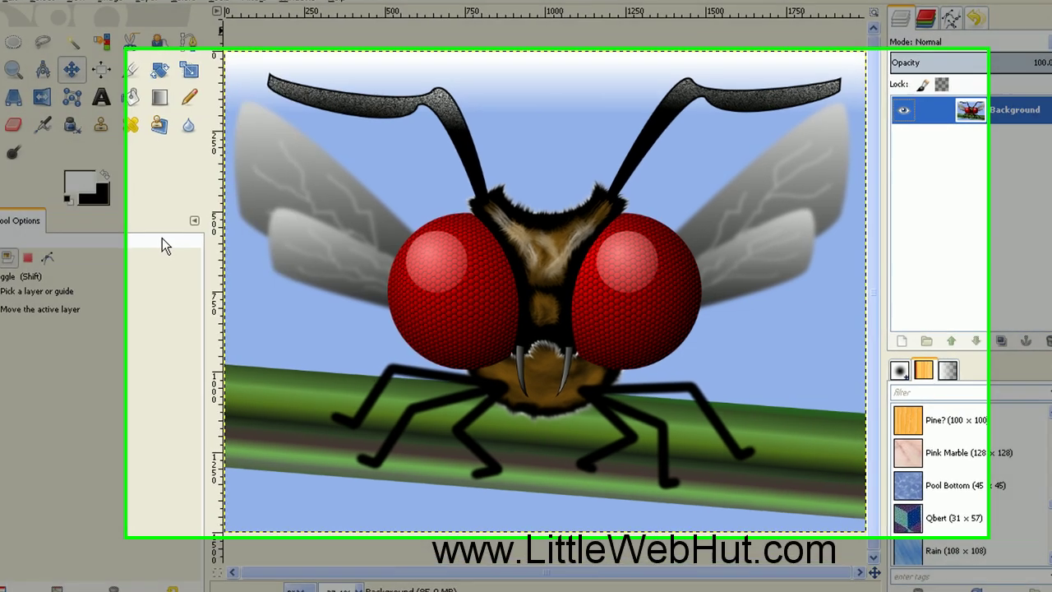